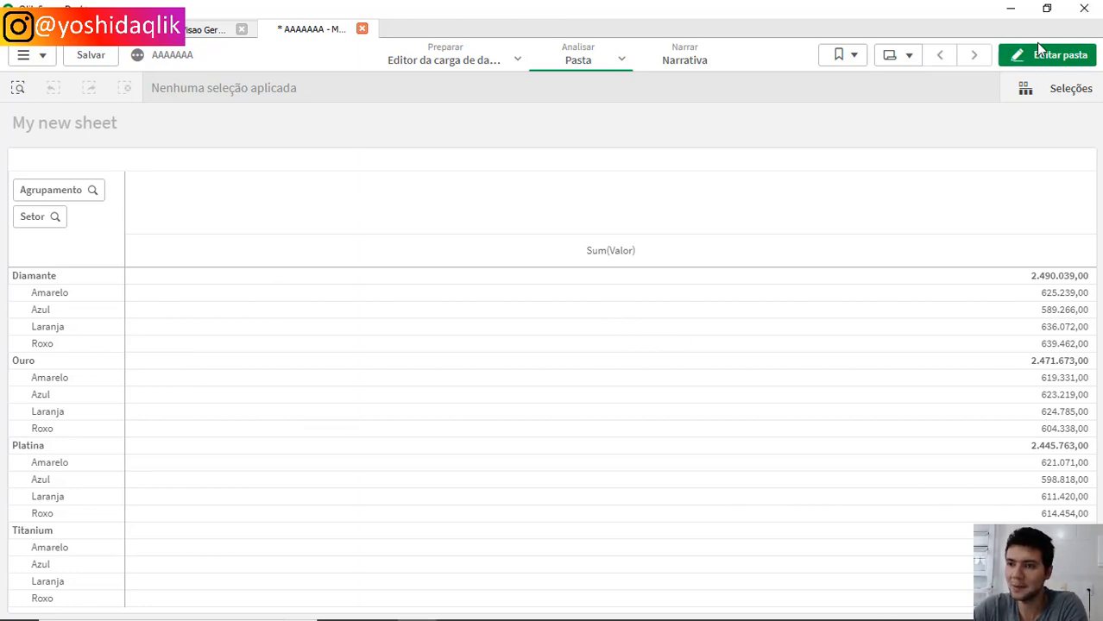
- Open the sheet for editing and add a pivot table measure with the expression Dimensionality()
{"action": "left_click", "coordinate": [1037, 64]}
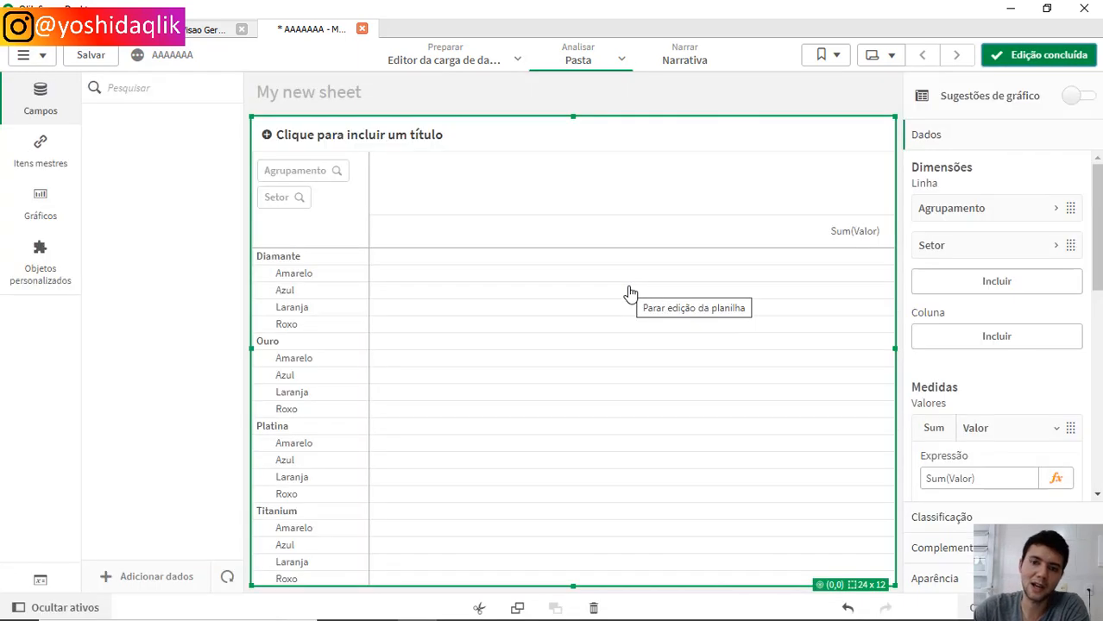
{"action": "left_click", "coordinate": [997, 432]}
{"action": "left_click", "coordinate": [973, 466]}
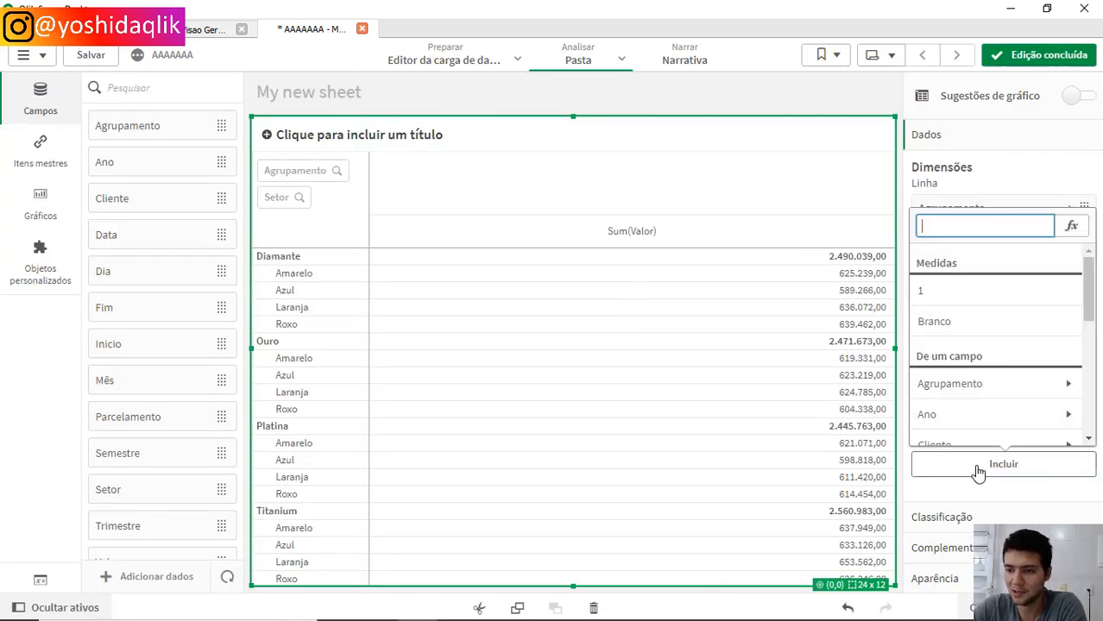
{"action": "left_click", "coordinate": [1071, 228]}
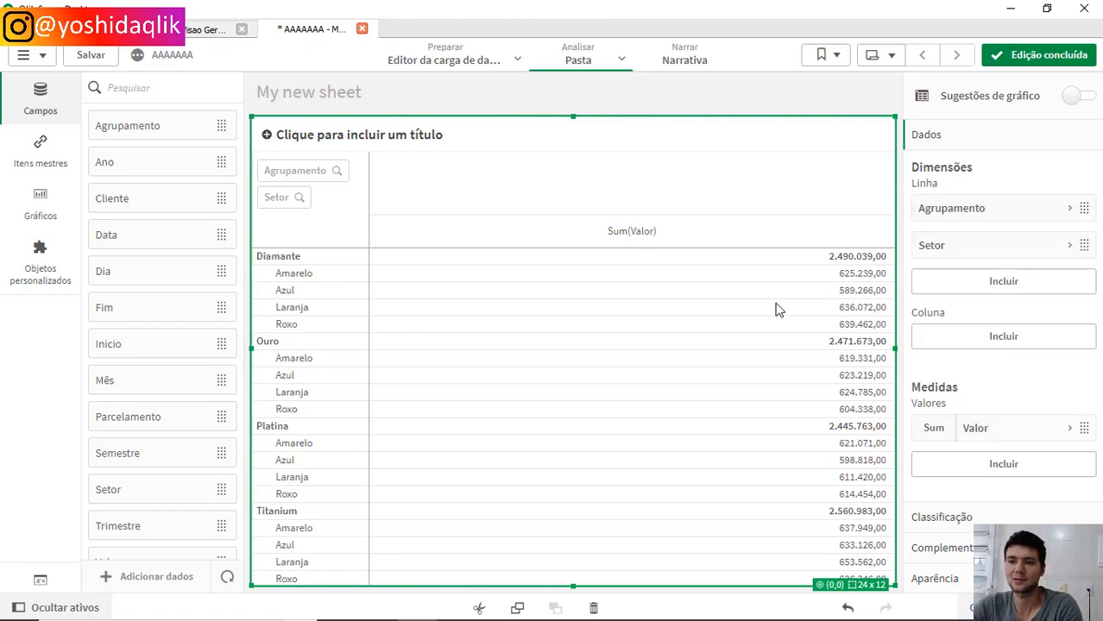
{"action": "type", "text": "dimens"}
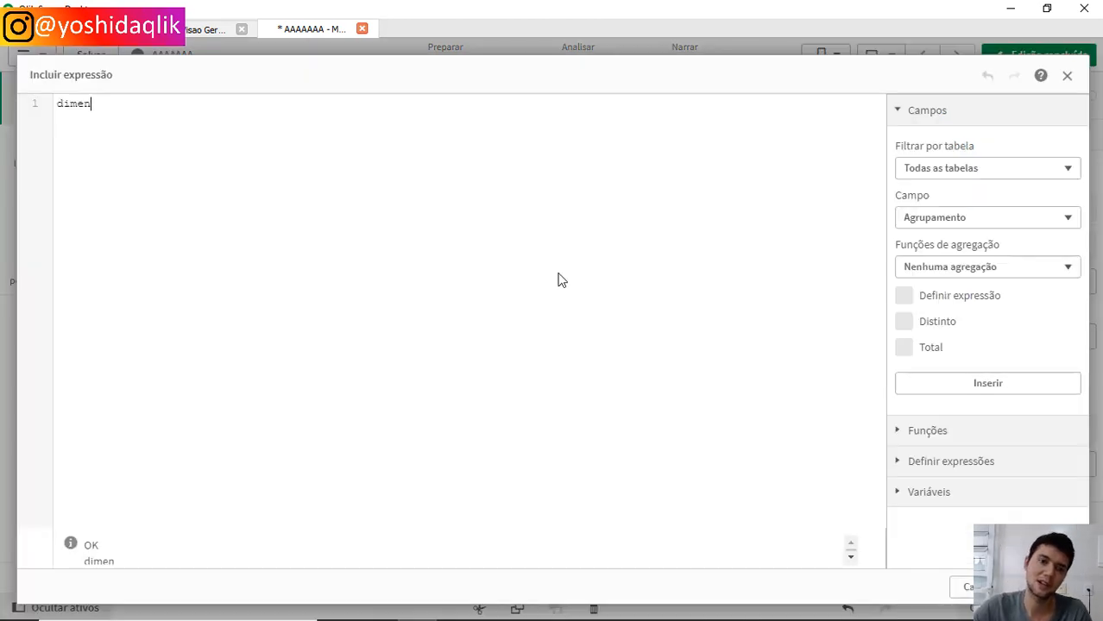
{"action": "key", "text": "Return"}
{"action": "type", "text": "()"}
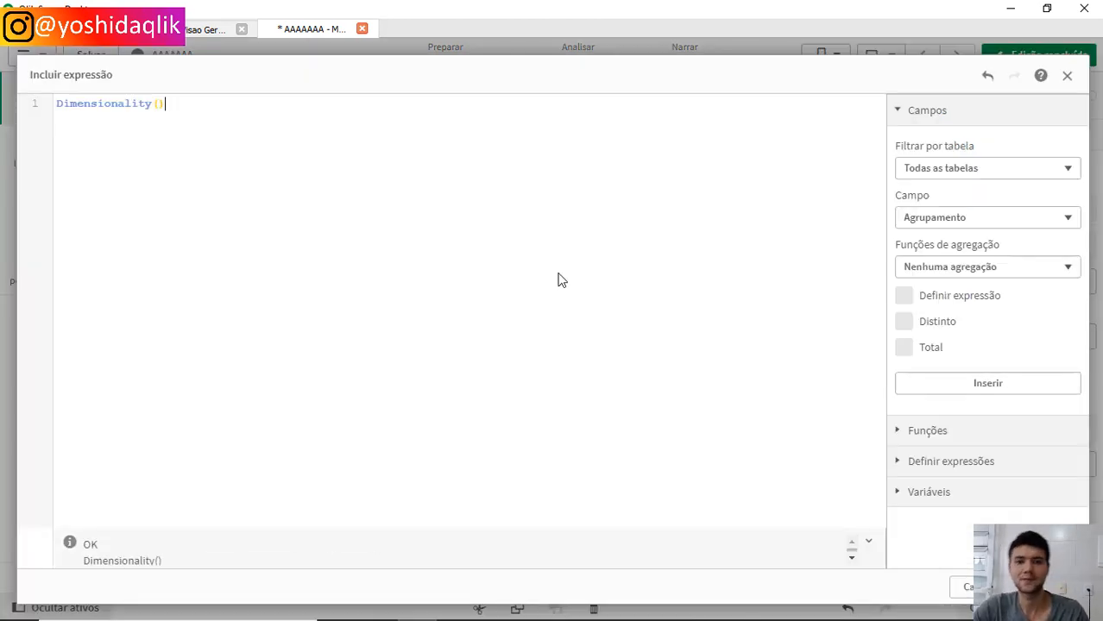
{"action": "left_click", "coordinate": [1047, 587]}
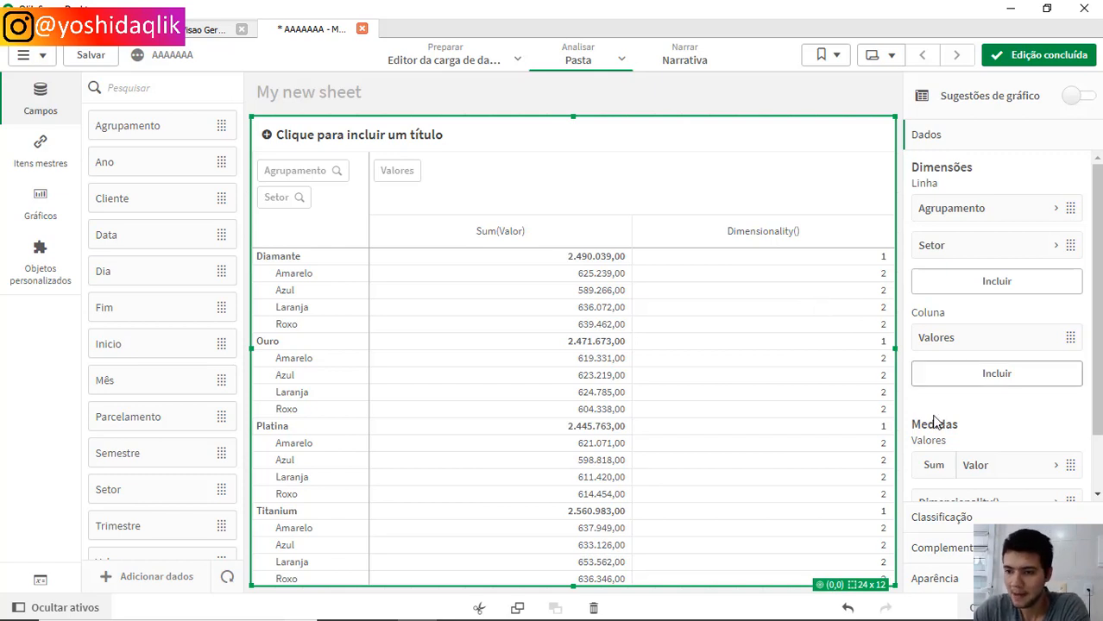
- Start another pivot table measure as a custom expression using the Aggr() function
{"action": "scroll", "coordinate": [988, 424], "scroll_direction": "down", "scroll_amount": 2}
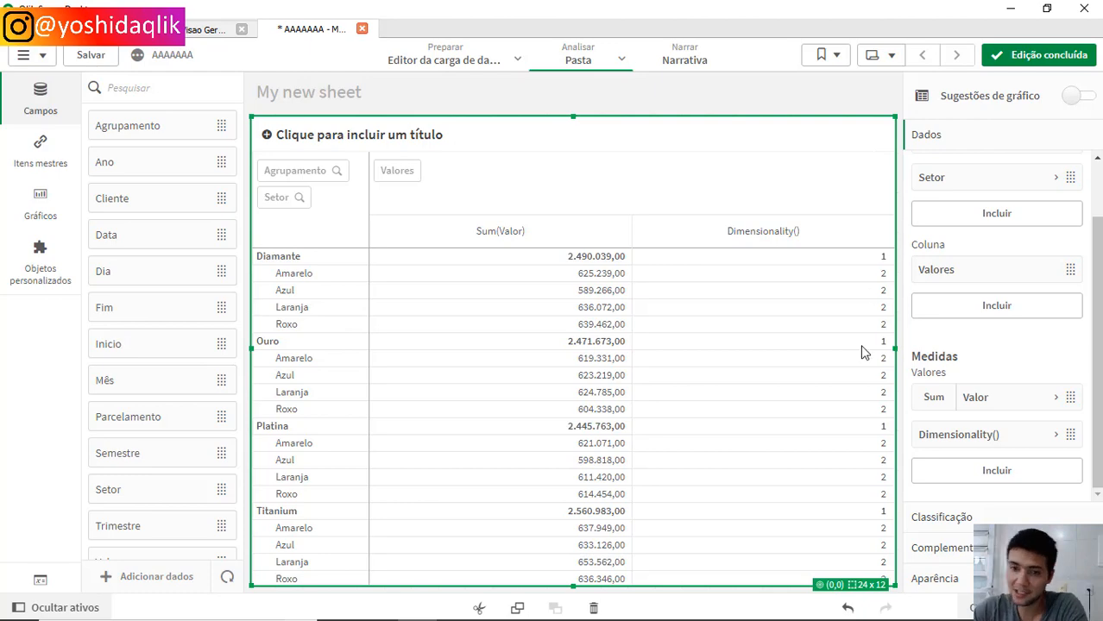
{"action": "left_click", "coordinate": [965, 477]}
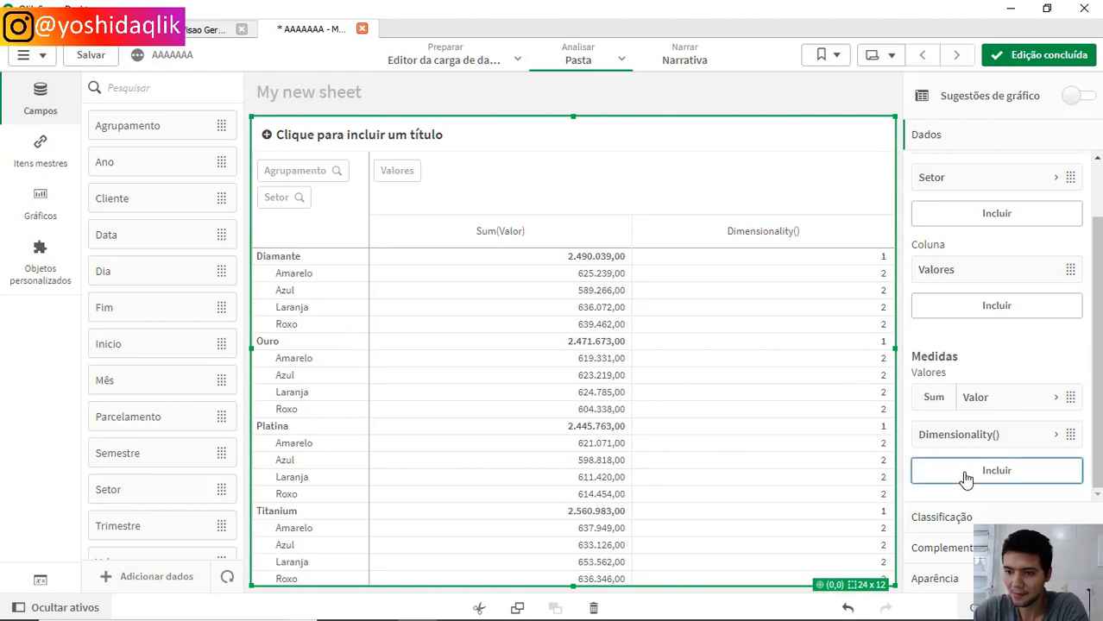
{"action": "left_click", "coordinate": [1064, 234]}
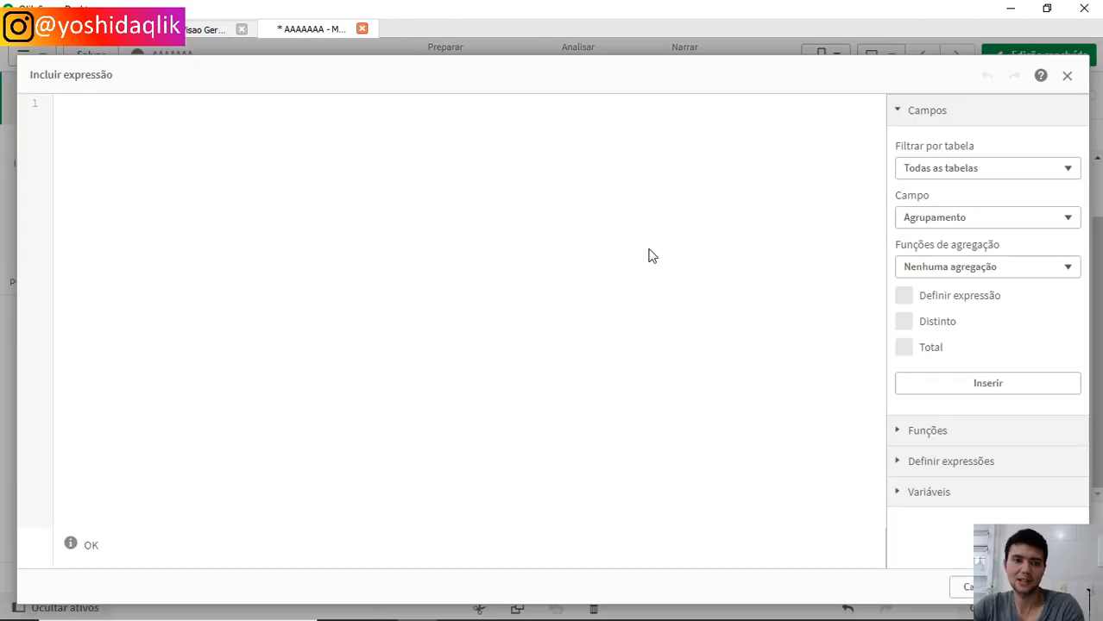
{"action": "type", "text": "agr()"}
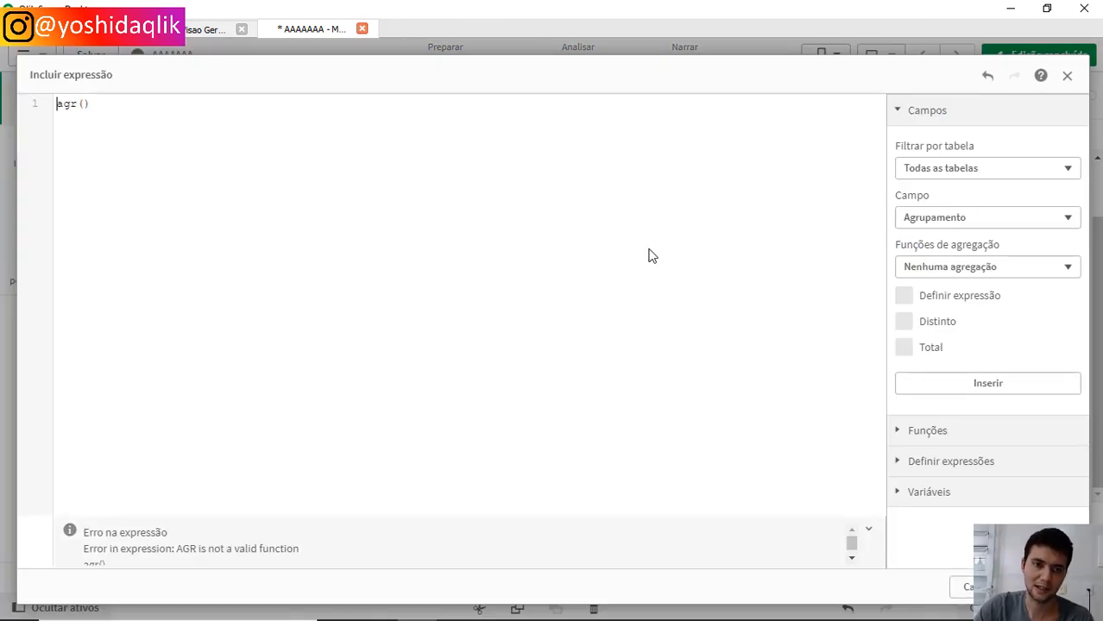
{"action": "key", "text": "ctrl+a"}
{"action": "type", "text": "Aggr("}
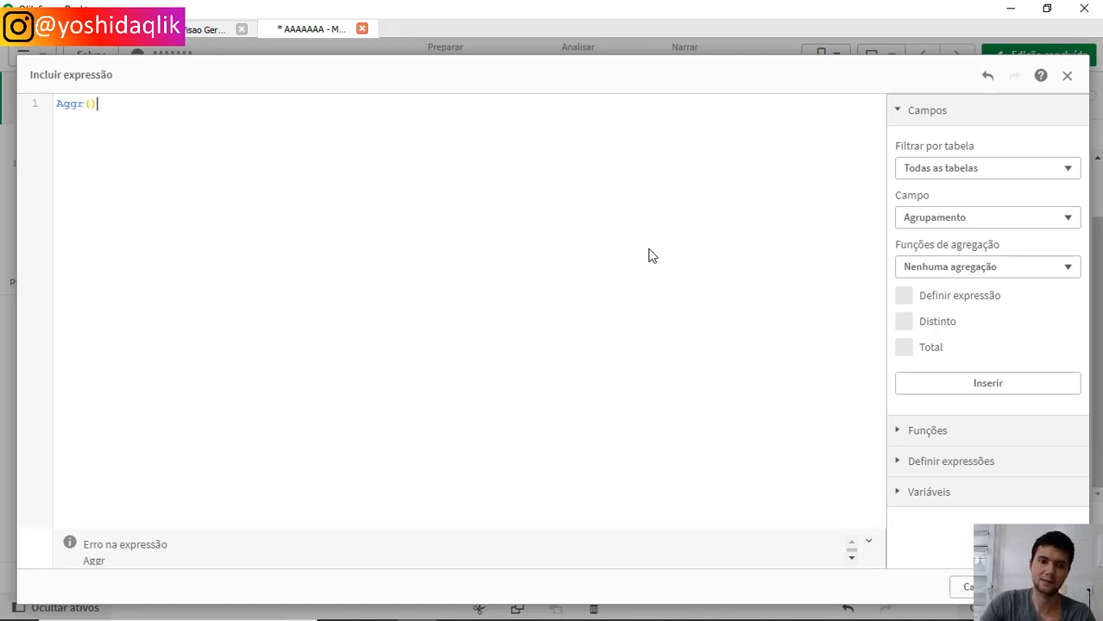
- Complete the Aggr function with Sum(Valor) as its expression and Agrupamento and Setor as its dimensions
{"action": "key", "text": "Return"}
{"action": "type", "text": ","}
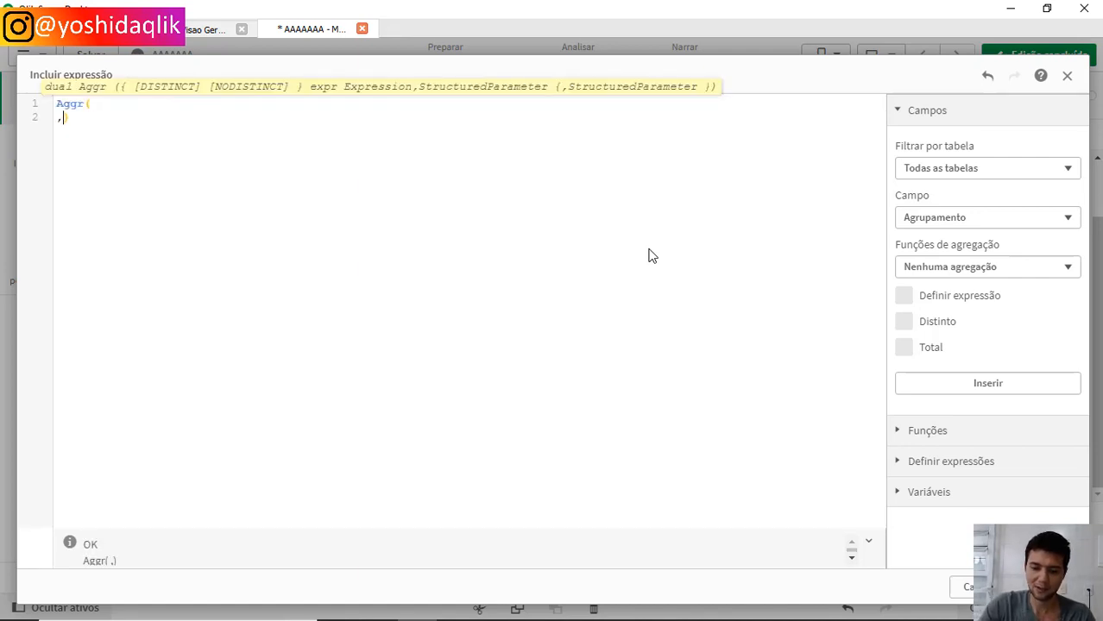
{"action": "type", "text": "Agru"}
{"action": "key", "text": "Return"}
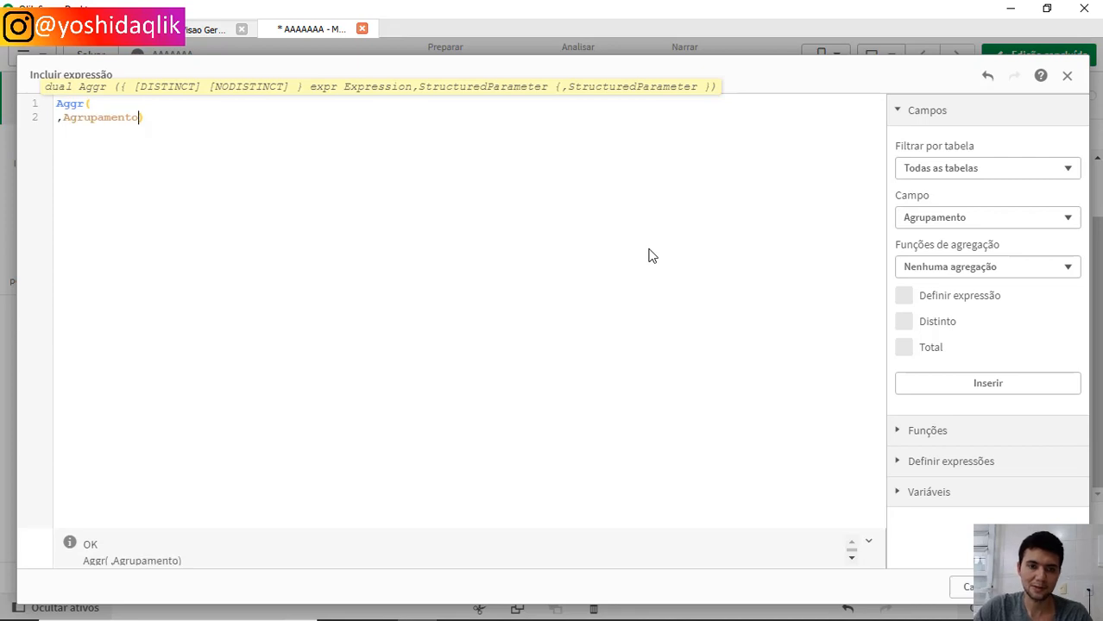
{"action": "type", "text": ",setor"}
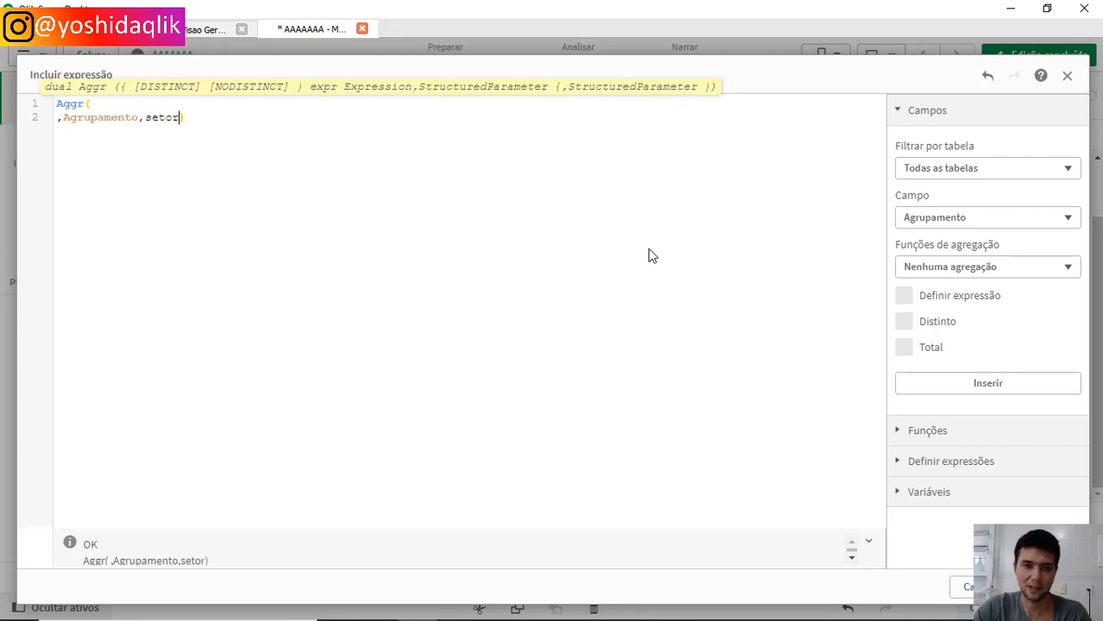
{"action": "key", "text": "Return"}
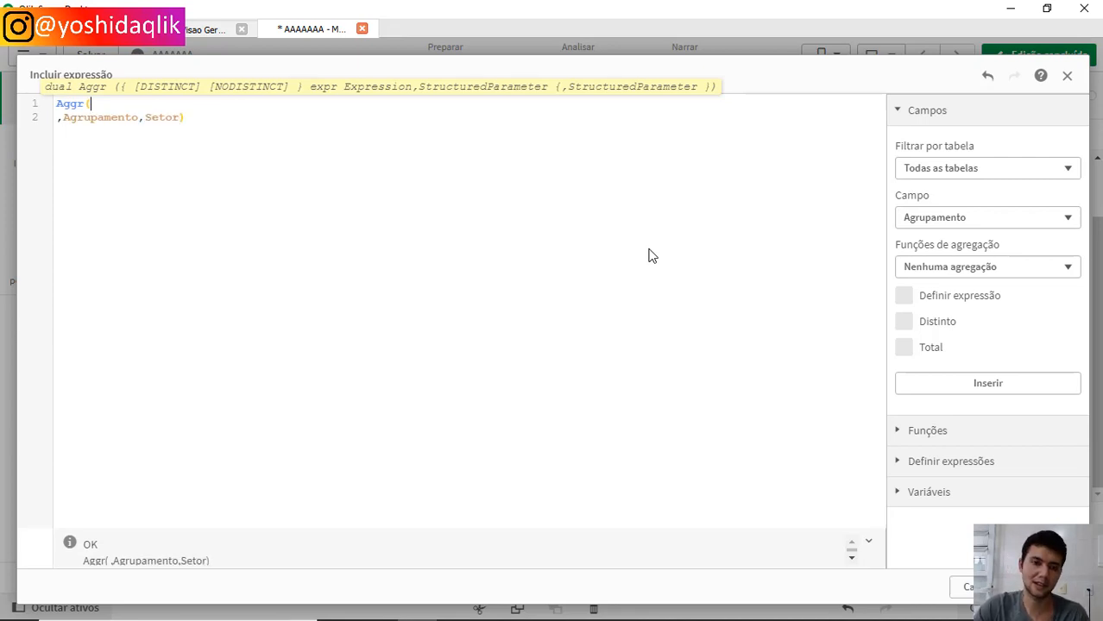
{"action": "key", "text": "Return"}
{"action": "type", "text": "sum(Valor"}
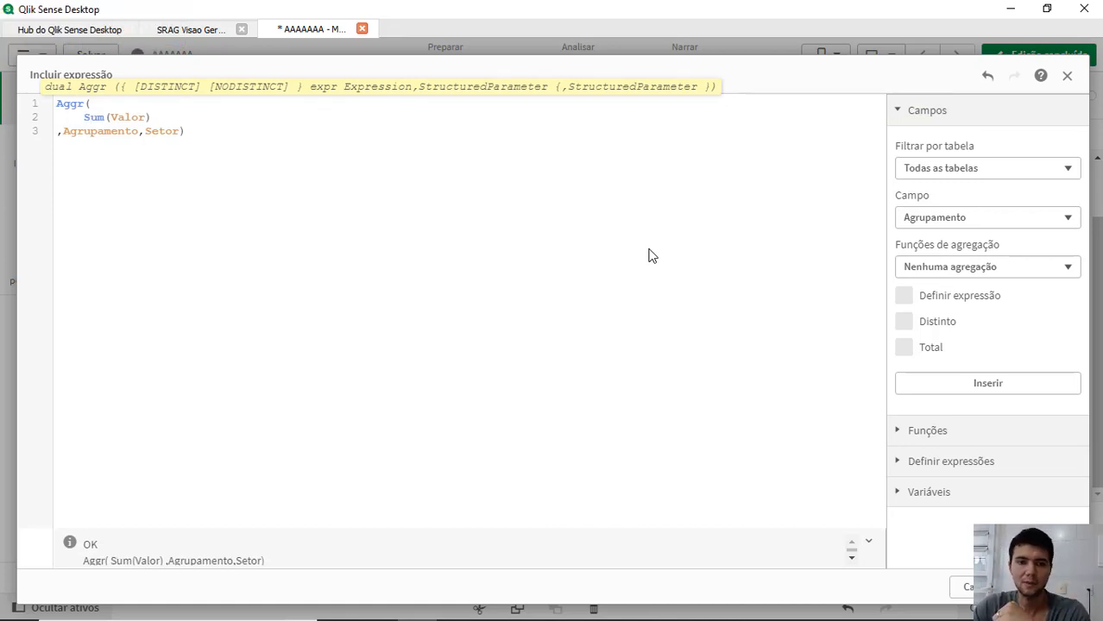
- Wrap the whole Aggr expression in a Min() function, with its parentheses on separate lines
{"action": "key", "text": "ctrl+Home"}
{"action": "key", "text": "Return"}
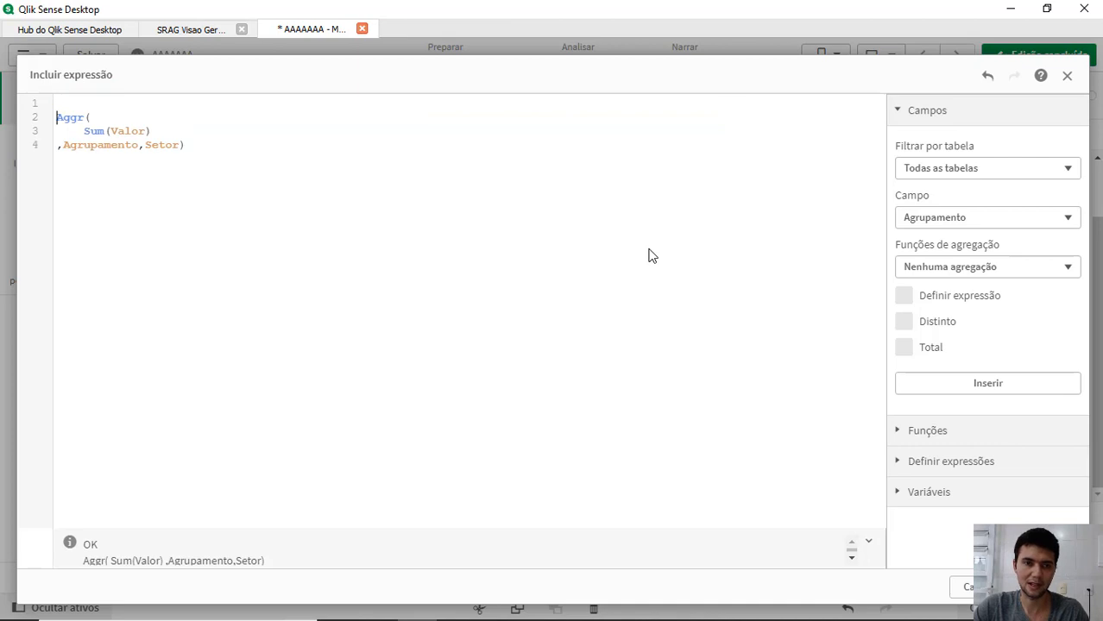
{"action": "type", "text": "Min("}
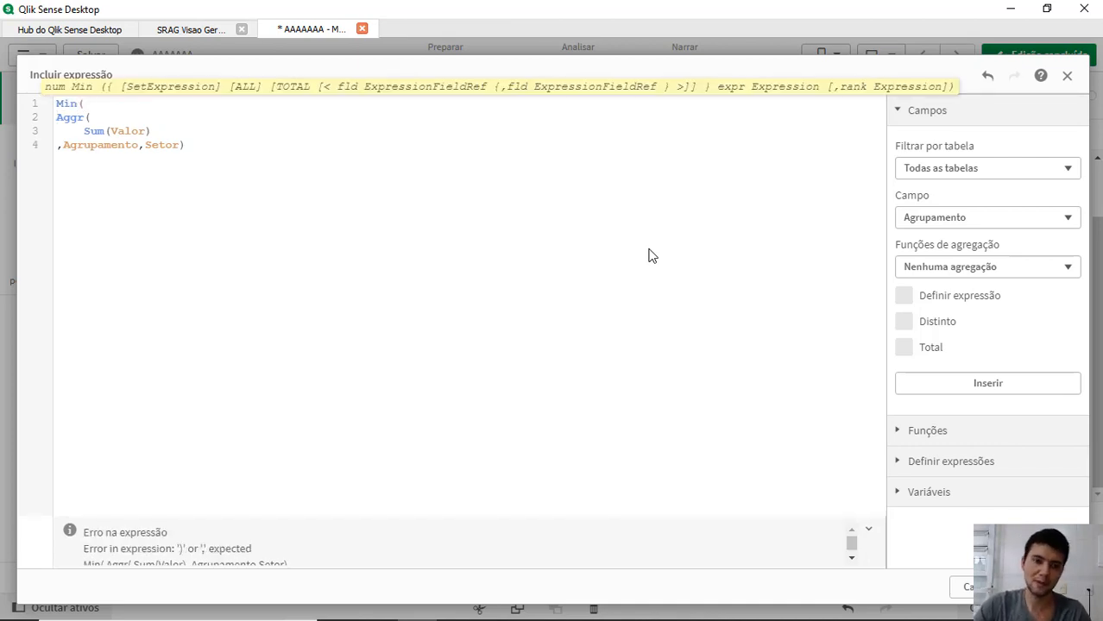
{"action": "type", "text": ")"}
{"action": "key", "text": "Left"}
{"action": "key", "text": "Left"}
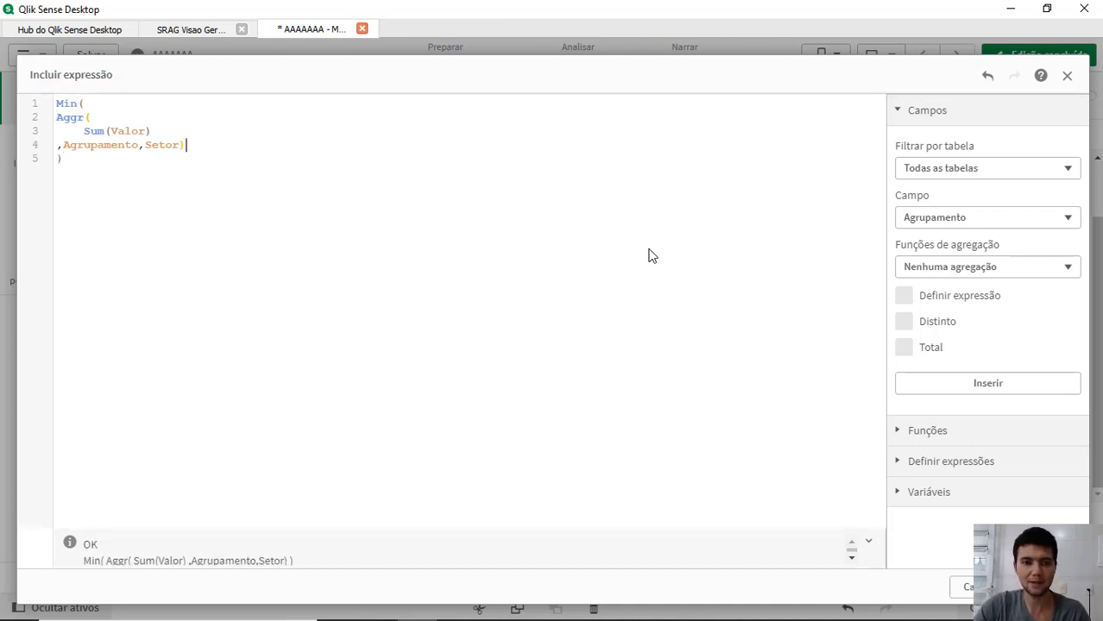
- Indent the Aggr block inside Min() and apply the expression as a new measure
{"action": "key", "text": "shift+Up"}
{"action": "key", "text": "shift+Up"}
{"action": "key", "text": "shift+Up"}
{"action": "key", "text": "shift+Right"}
{"action": "key", "text": "Tab"}
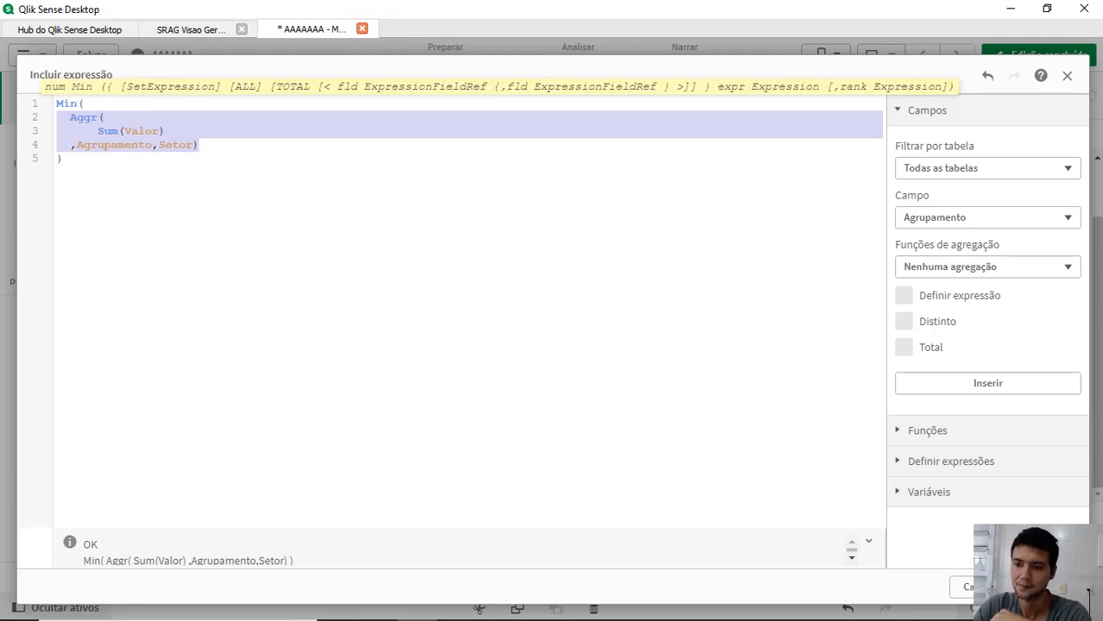
{"action": "left_click", "coordinate": [1045, 587]}
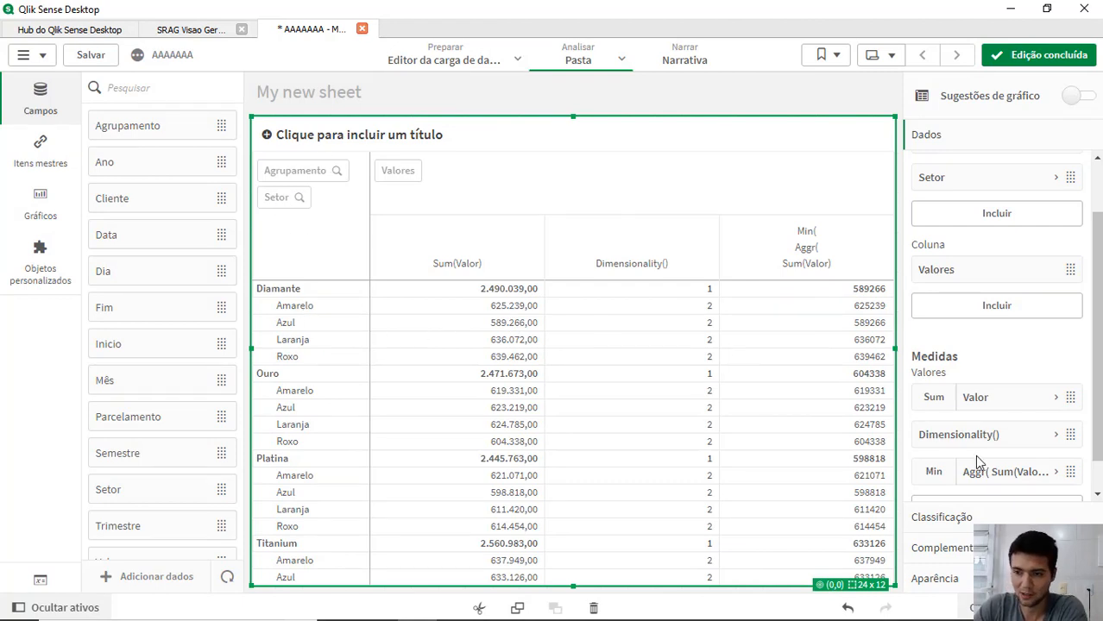
- Add the qualifier Total <Agrupamento> inside the Min function of the third measure and apply the expression
{"action": "scroll", "coordinate": [1040, 385], "scroll_direction": "down", "scroll_amount": 1}
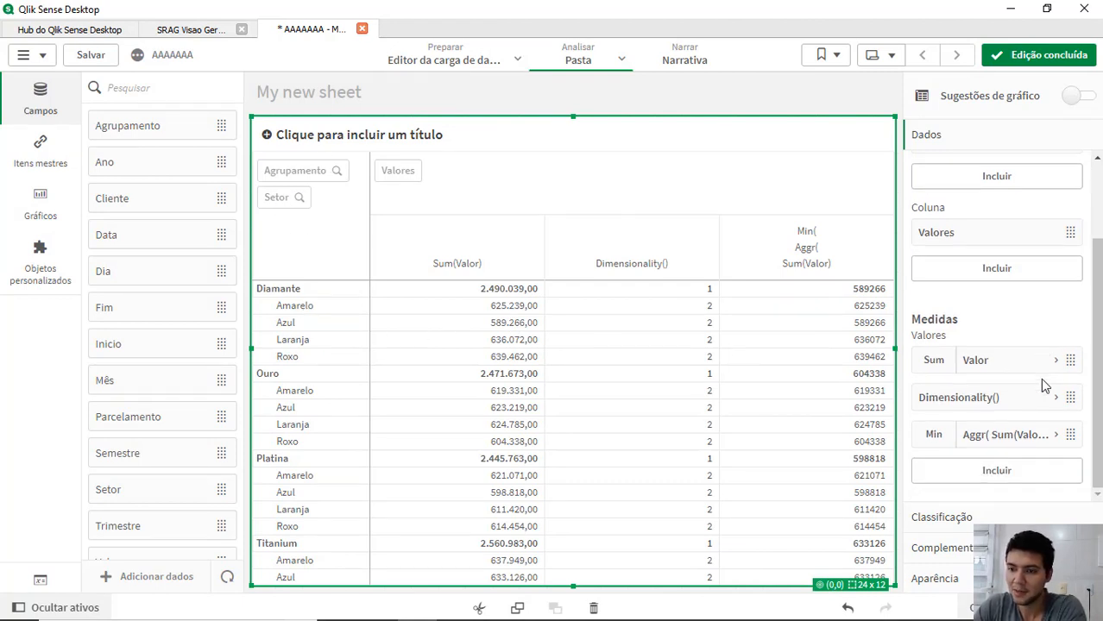
{"action": "left_click", "coordinate": [1023, 442]}
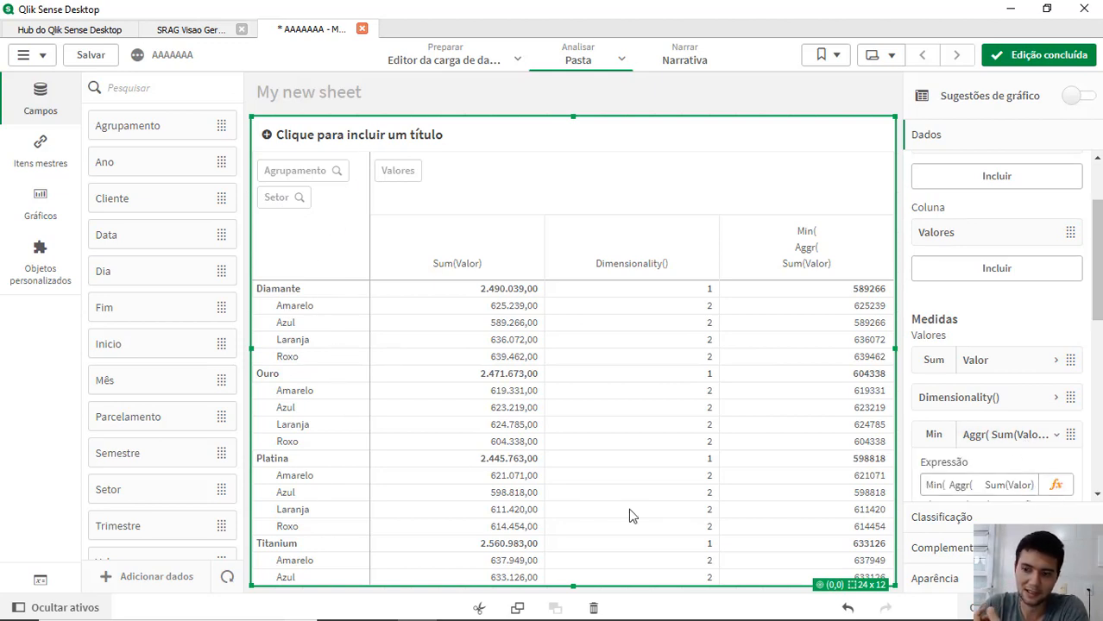
{"action": "left_click", "coordinate": [1055, 485]}
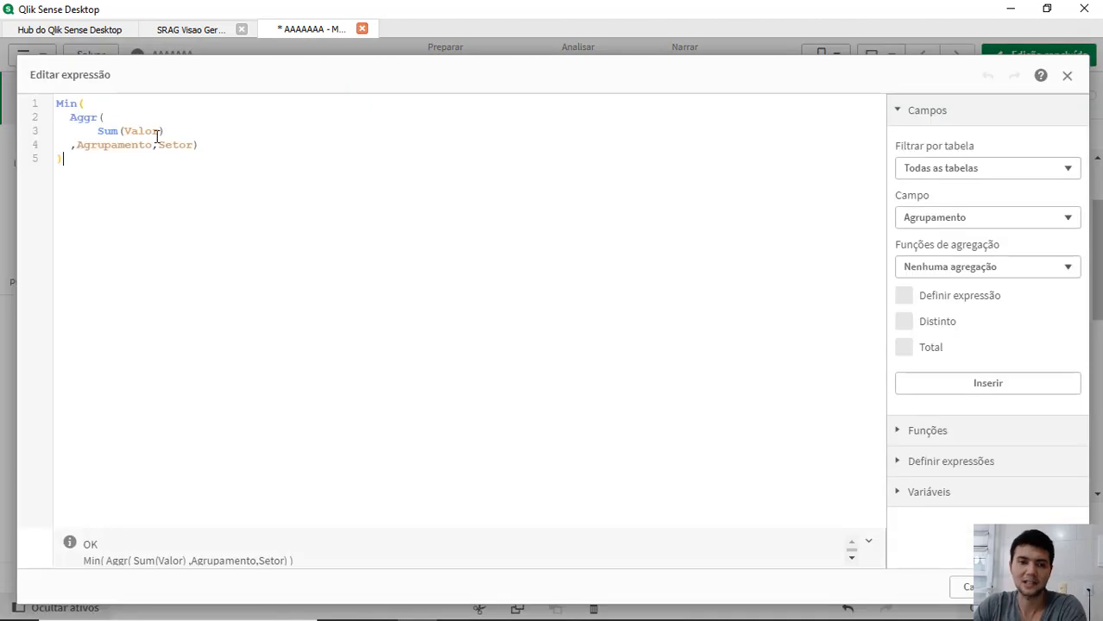
{"action": "left_click", "coordinate": [105, 98]}
{"action": "type", "text": "Tota"}
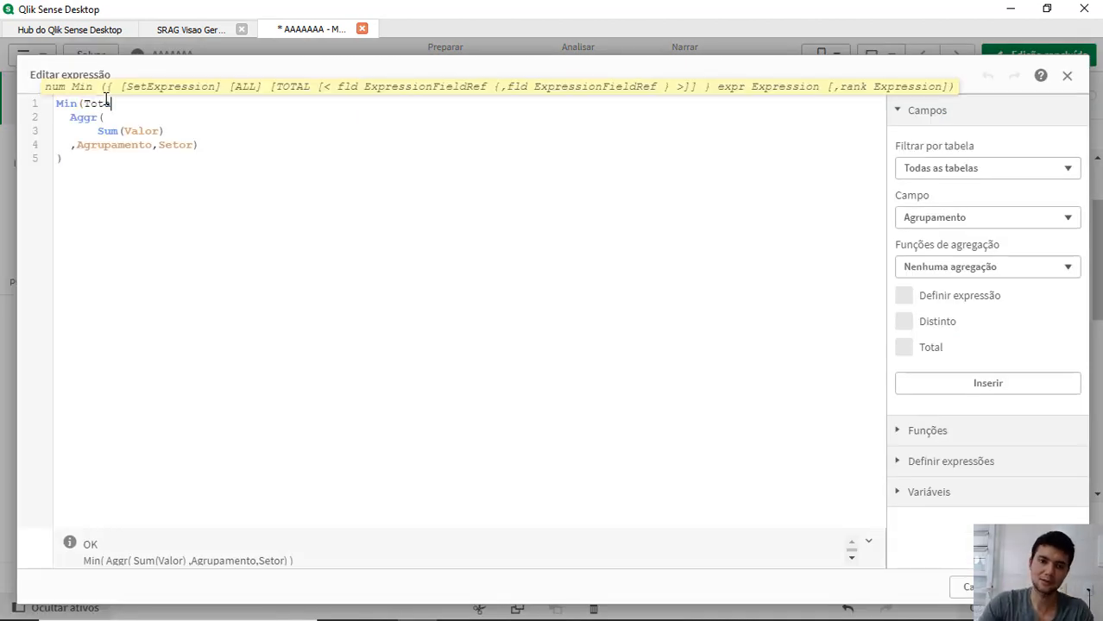
{"action": "type", "text": "l "}
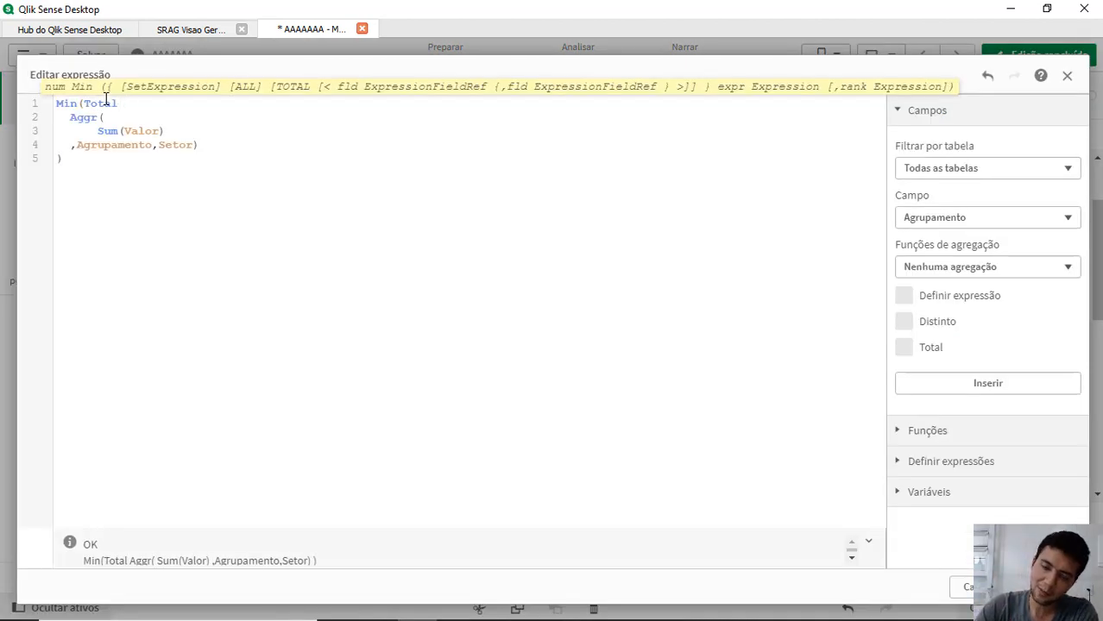
{"action": "type", "text": "<>"}
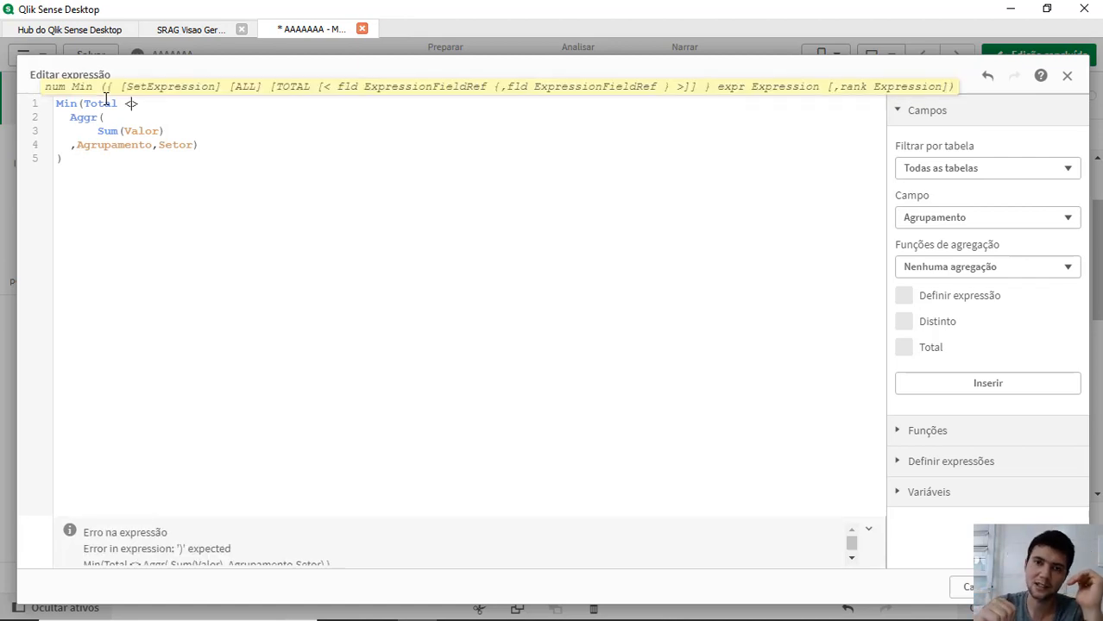
{"action": "type", "text": "Agrupamento"}
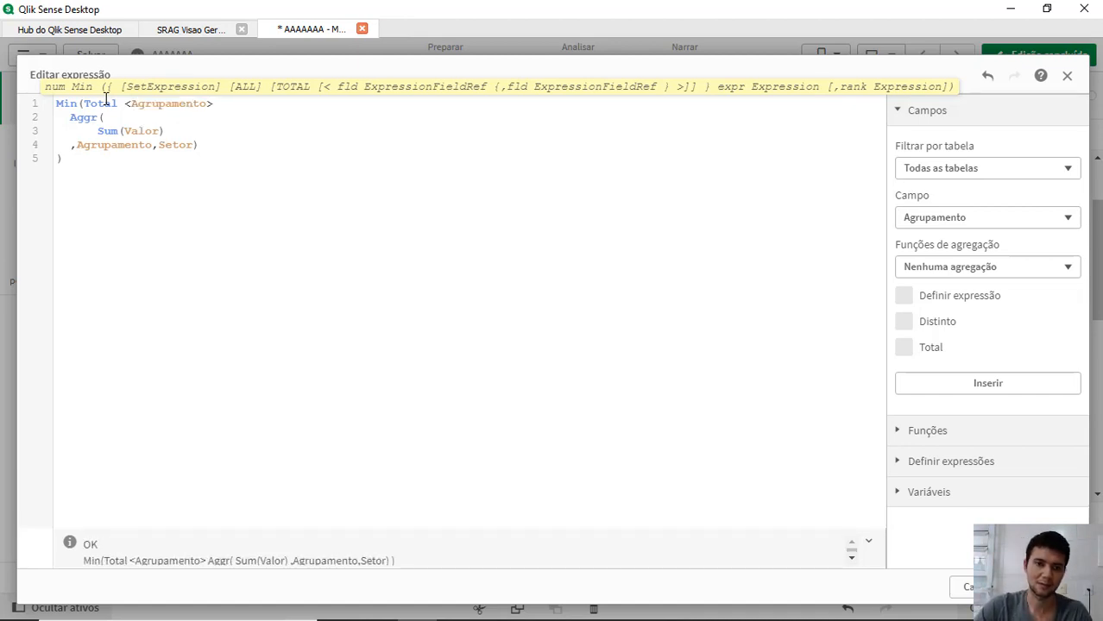
{"action": "left_click", "coordinate": [1057, 587]}
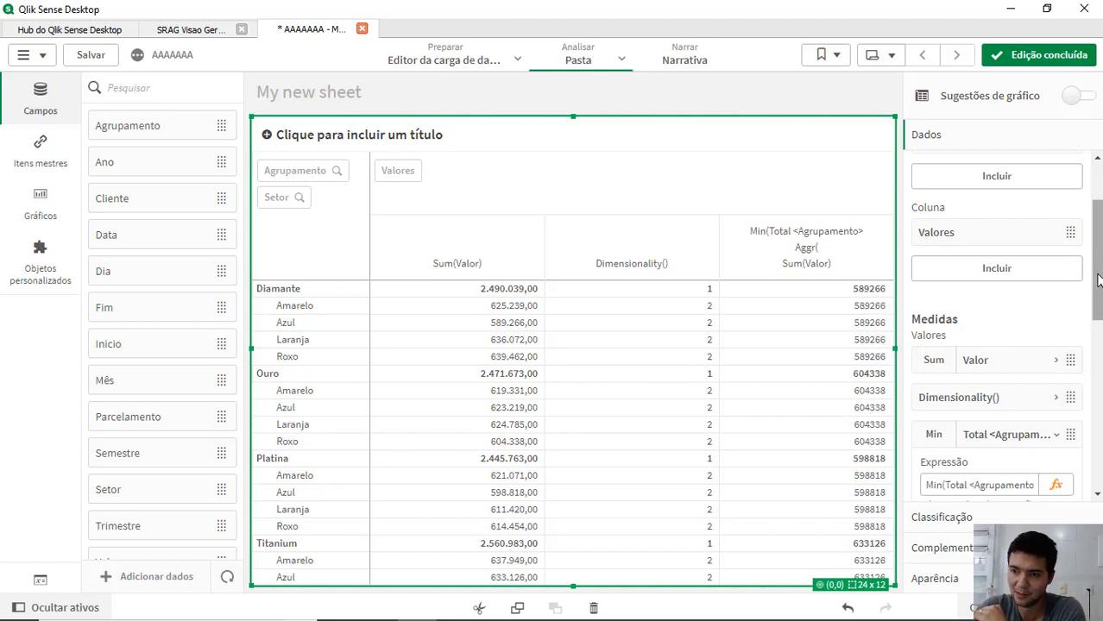
- Reopen the Min measure's expression and insert a copy of the whole Min(Total <Agrupamento> ...) block above the original
{"action": "left_click_drag", "start_coordinate": [1097, 274], "coordinate": [1070, 482]}
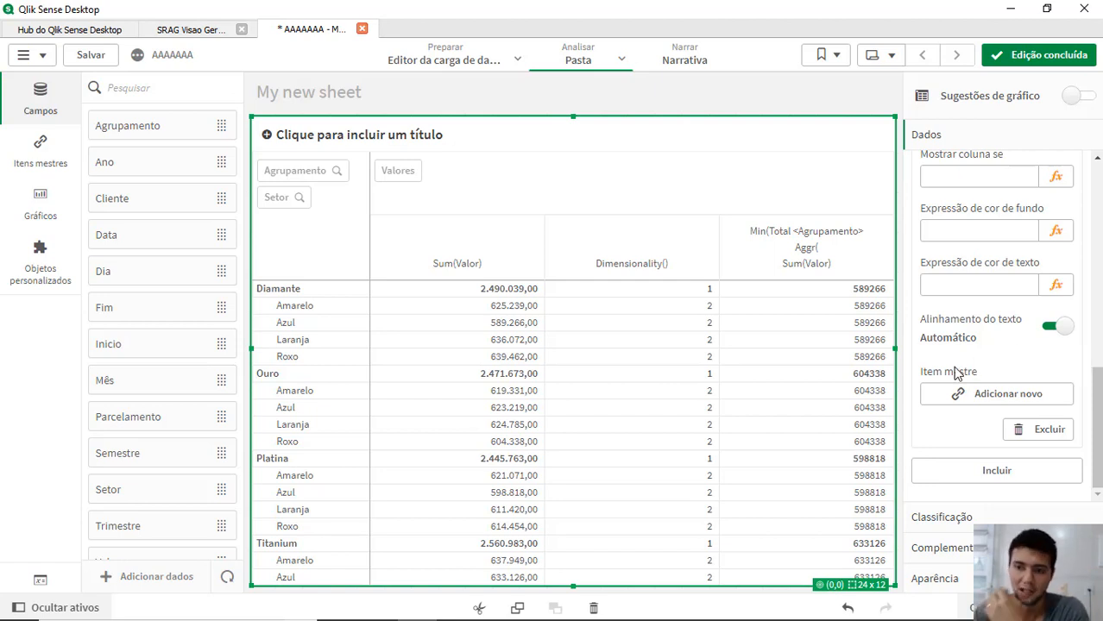
{"action": "scroll", "coordinate": [959, 396], "scroll_direction": "up", "scroll_amount": 5}
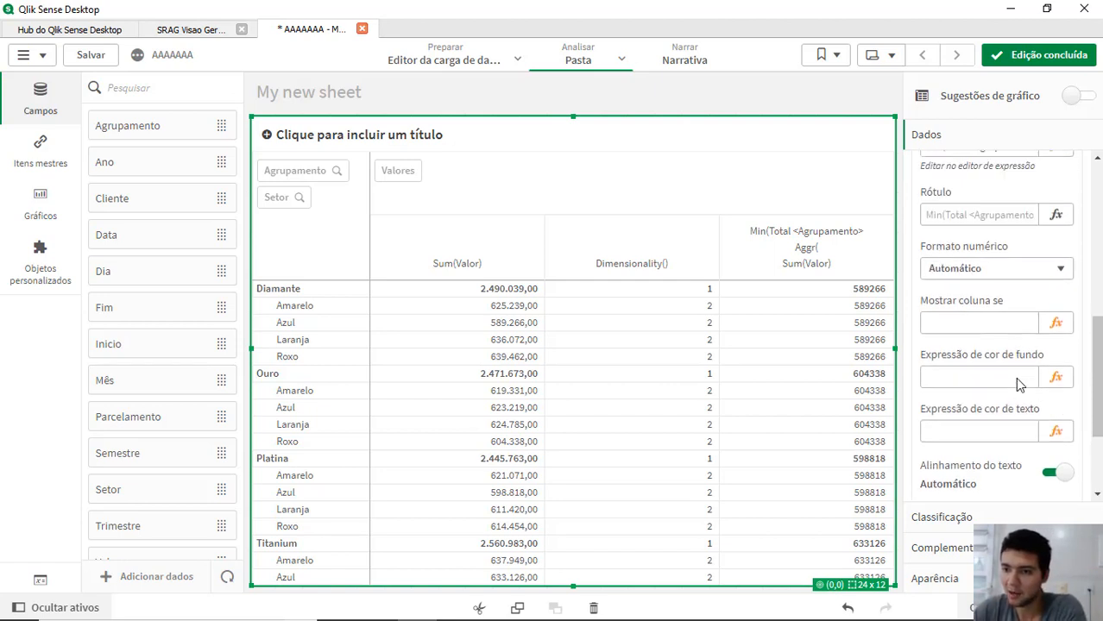
{"action": "left_click", "coordinate": [1055, 250]}
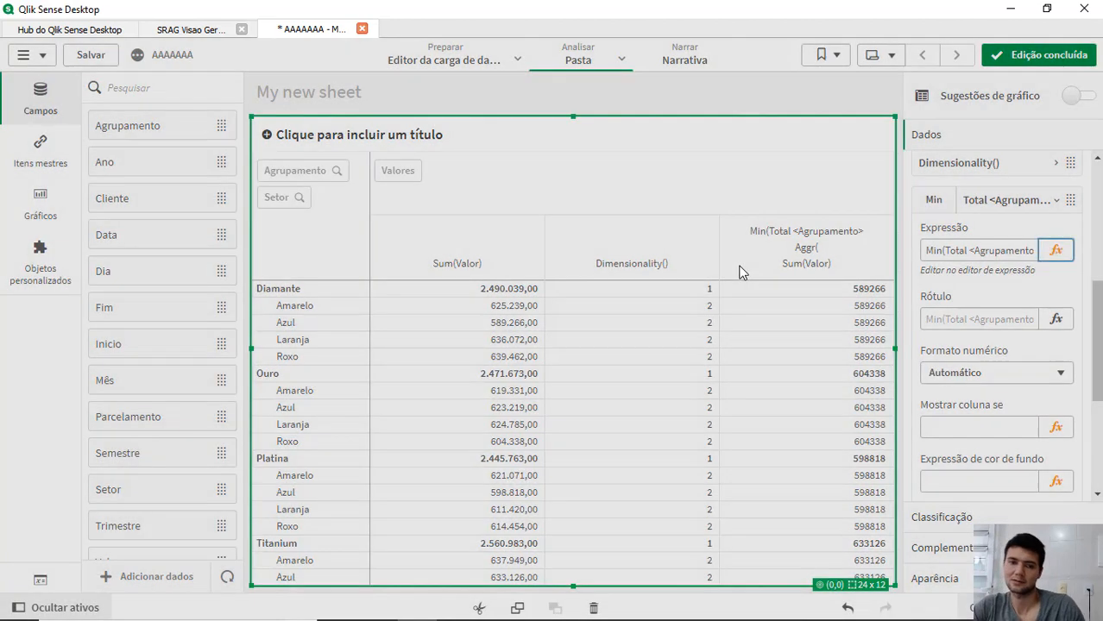
{"action": "key", "text": "ctrl+a"}
{"action": "key", "text": "ctrl+c"}
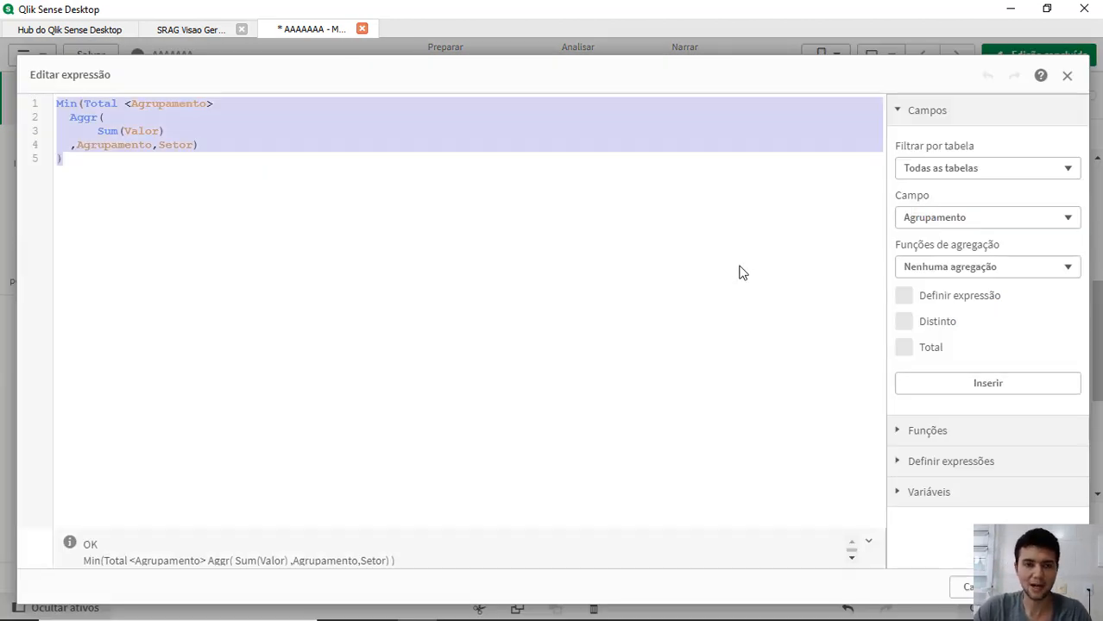
{"action": "key", "text": "Left"}
{"action": "key", "text": "Return"}
{"action": "key", "text": "Return"}
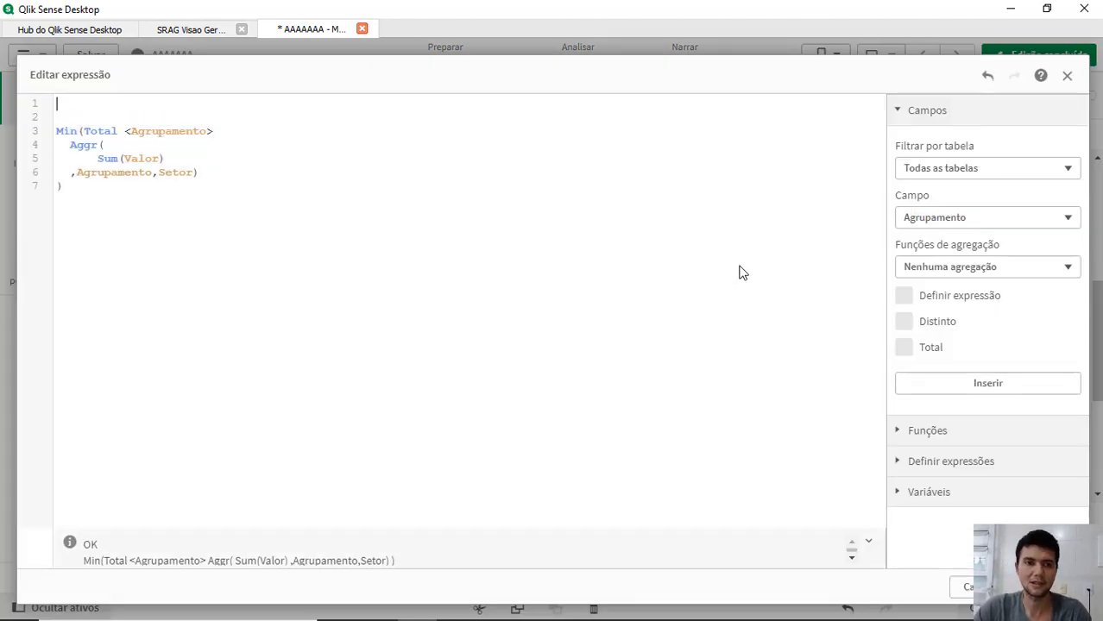
{"action": "key", "text": "ctrl+v"}
{"action": "key", "text": "Return"}
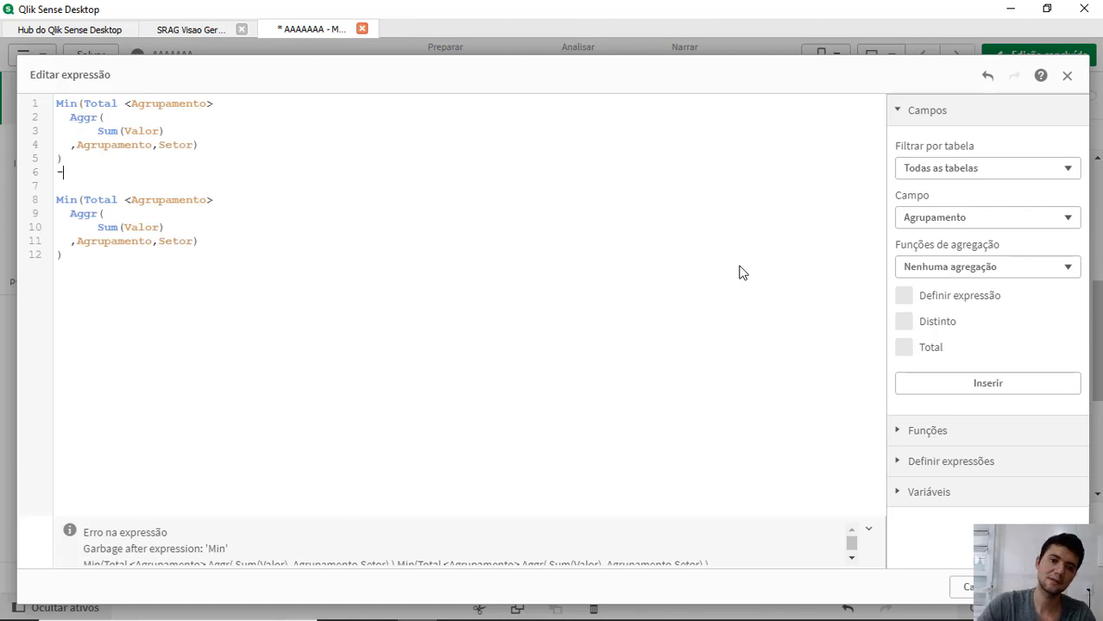
- Put a minus sign between the two blocks, change the first function to Max, and apply the Max minus Min expression
{"action": "type", "text": "-"}
{"action": "key", "text": "Delete"}
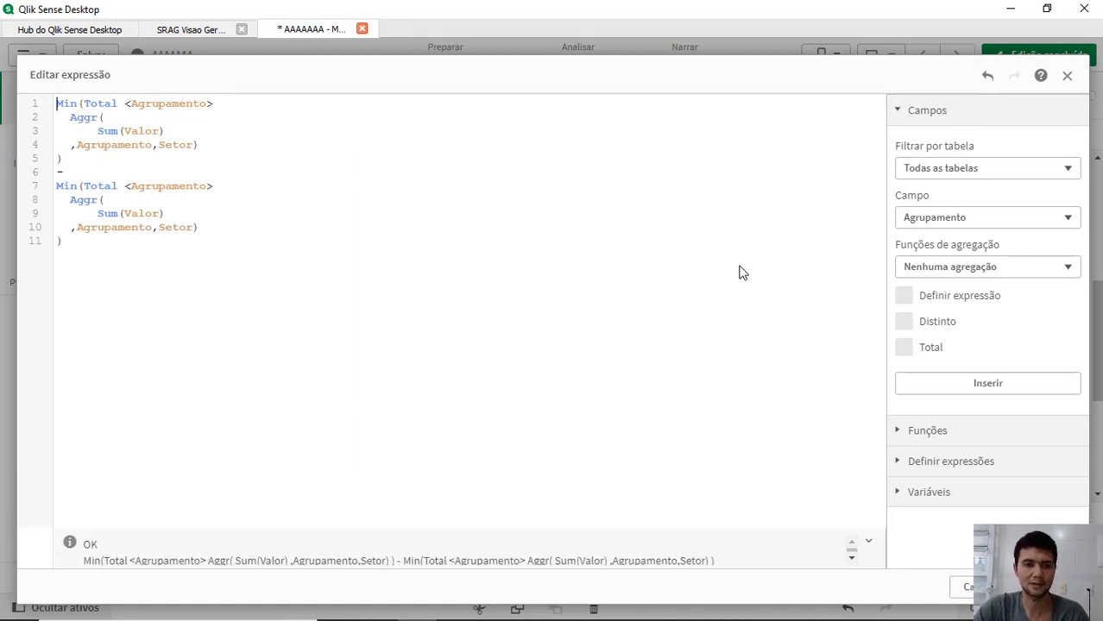
{"action": "key", "text": "shift+Home"}
{"action": "key", "text": "BackSpace"}
{"action": "type", "text": "Max"}
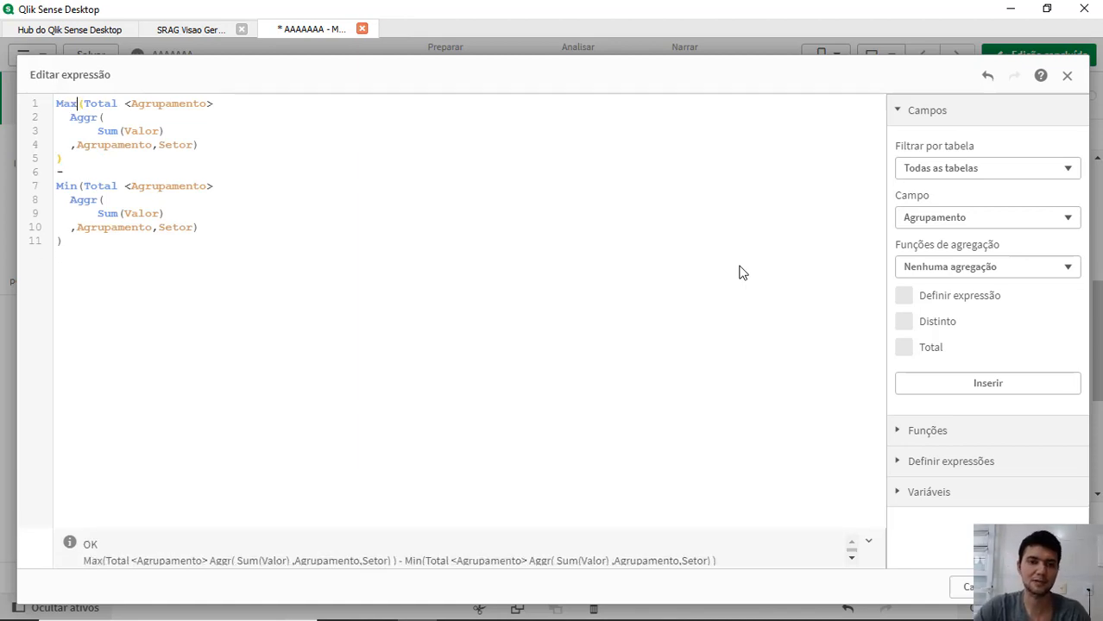
{"action": "left_click", "coordinate": [1045, 587]}
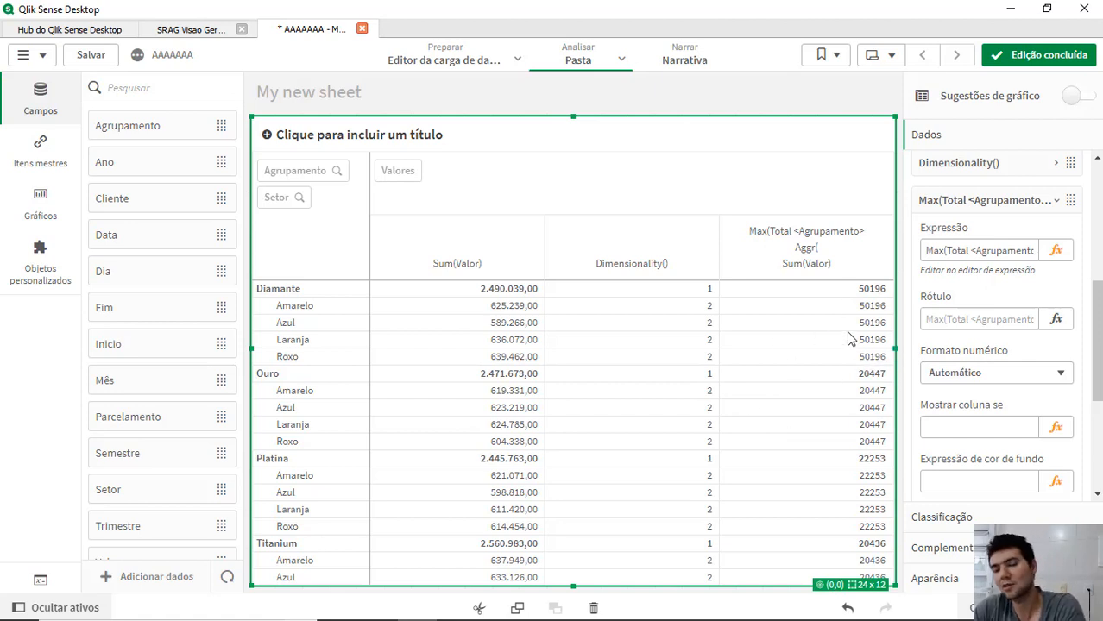
- Reopen the Max minus Min measure's expression and indent the whole expression by two levels
{"action": "left_click", "coordinate": [1056, 250]}
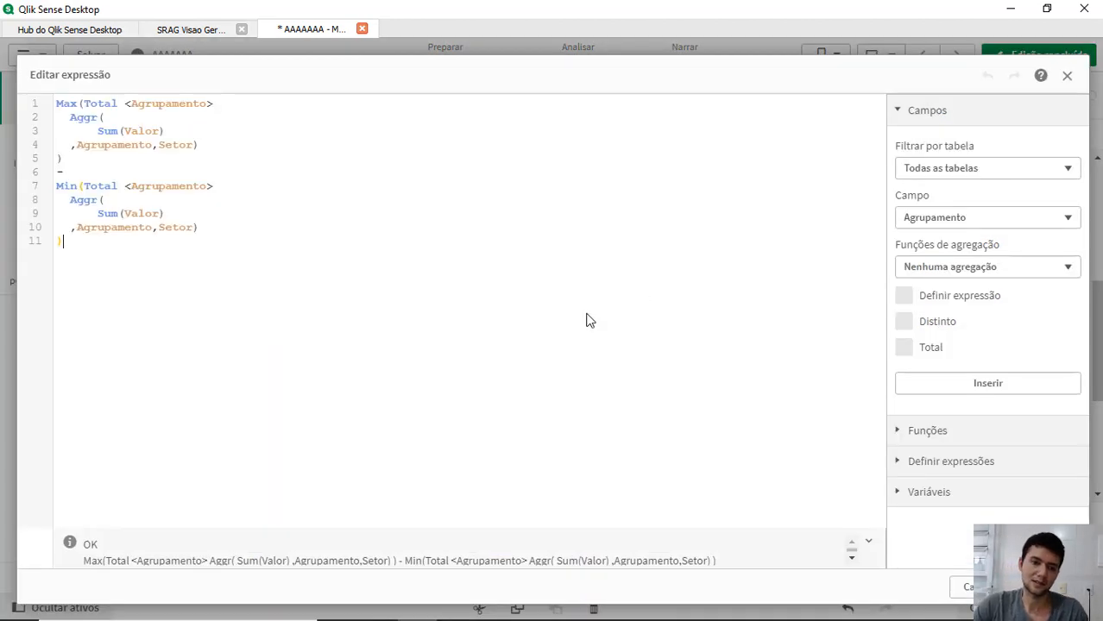
{"action": "key", "text": "ctrl+a"}
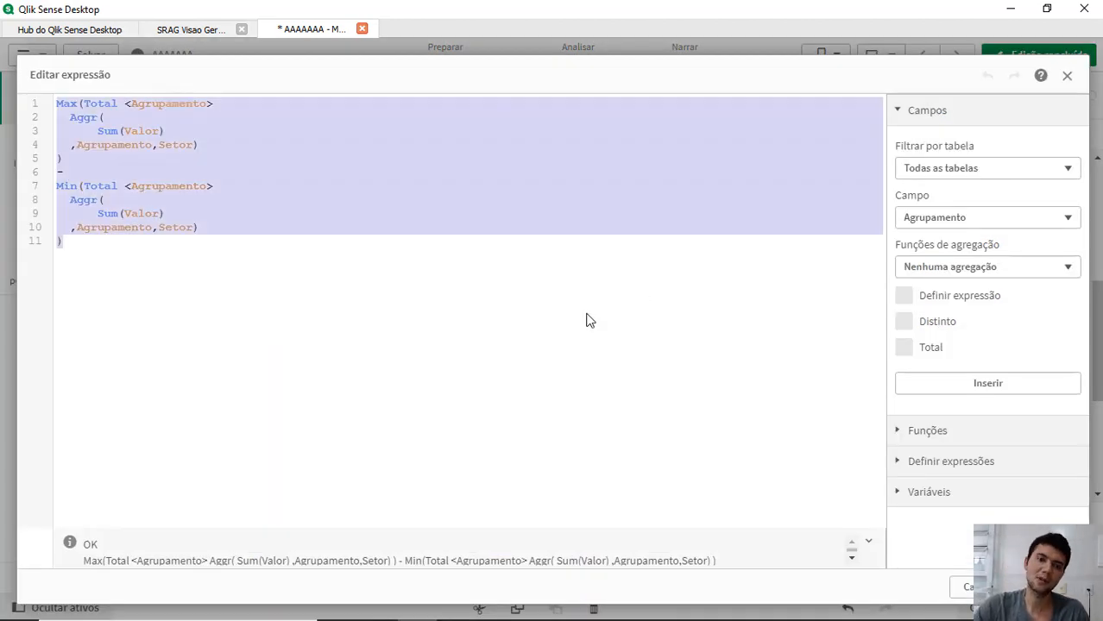
{"action": "key", "text": "Tab"}
{"action": "key", "text": "Tab"}
{"action": "key", "text": "Left"}
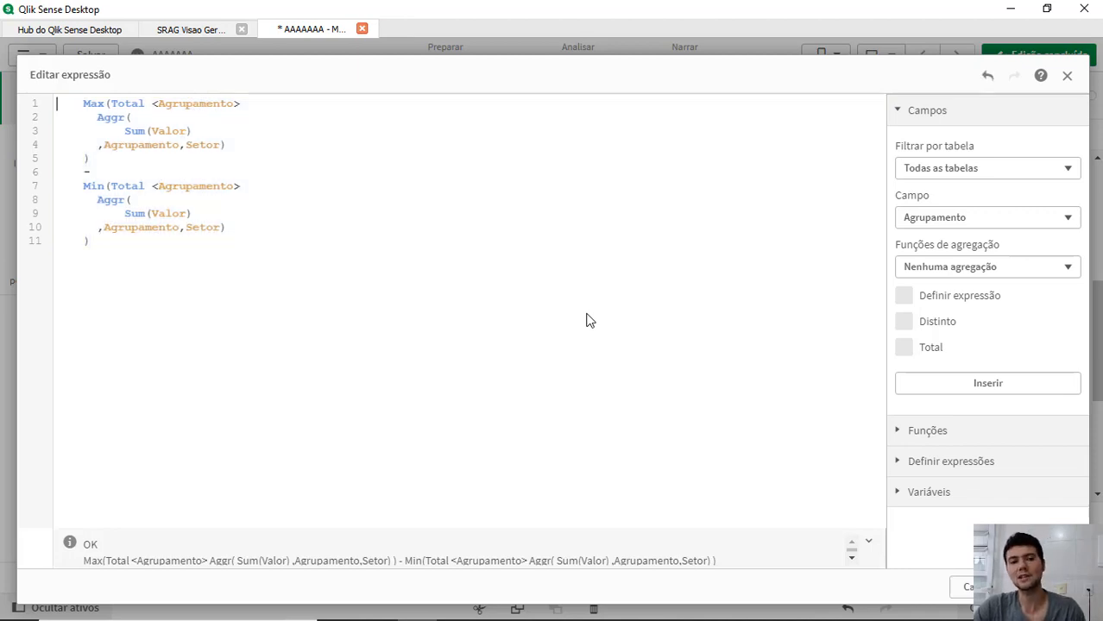
{"action": "key", "text": "Return"}
{"action": "key", "text": "Return"}
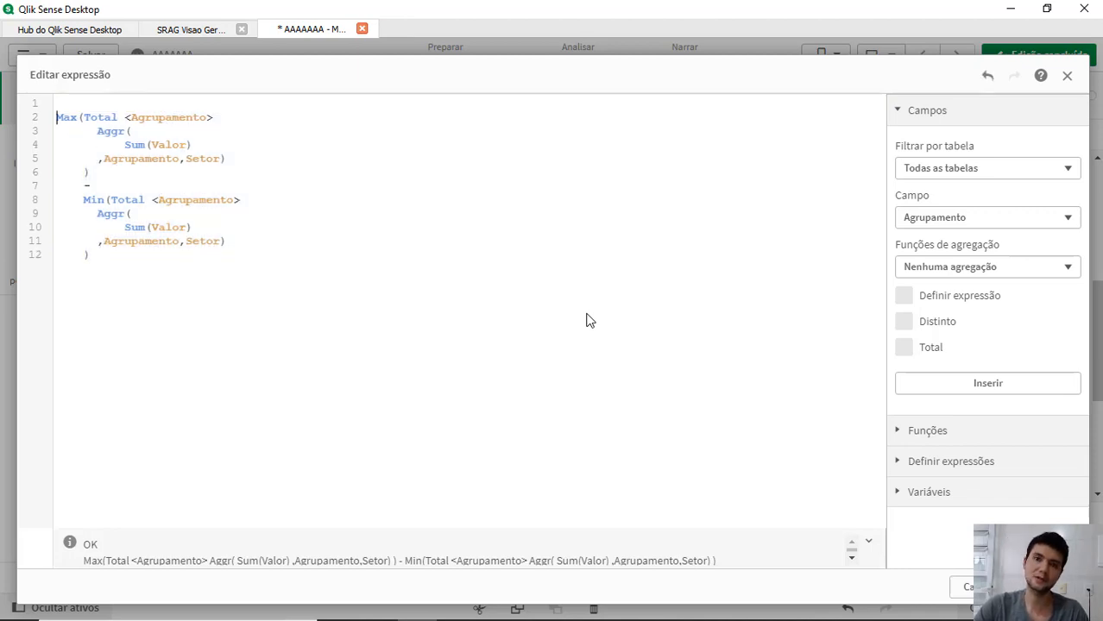
{"action": "key", "text": "Up"}
{"action": "key", "text": "Up"}
{"action": "key", "text": "Down"}
{"action": "key", "text": "Tab"}
{"action": "key", "text": "Tab"}
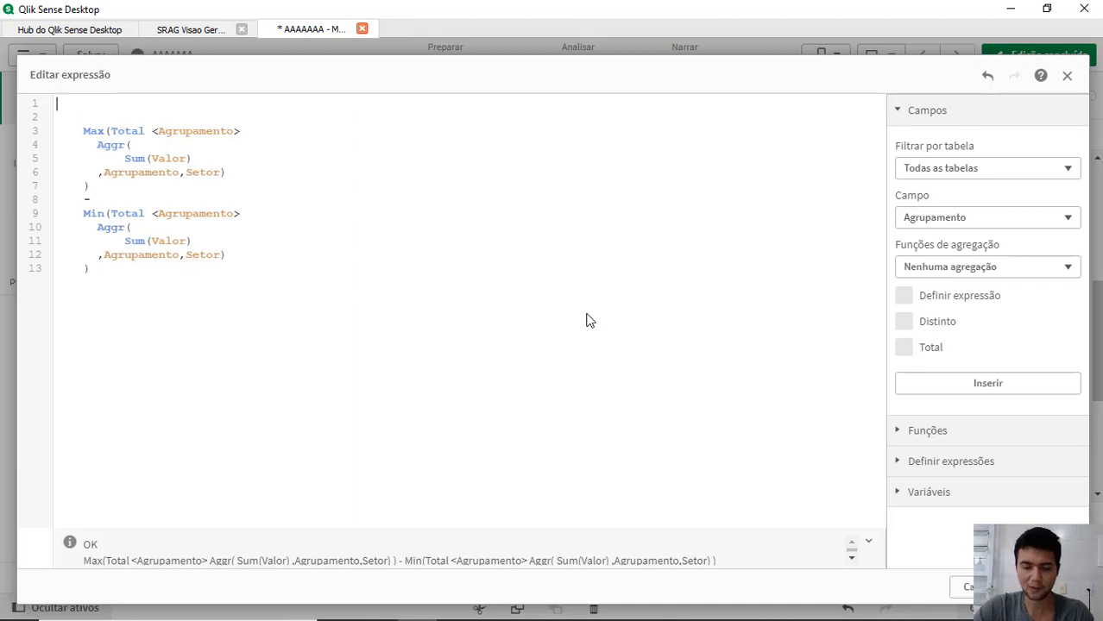
{"action": "type", "text": "com"}
{"action": "key", "text": "BackSpace"}
{"action": "key", "text": "BackSpace"}
{"action": "key", "text": "BackSpace"}
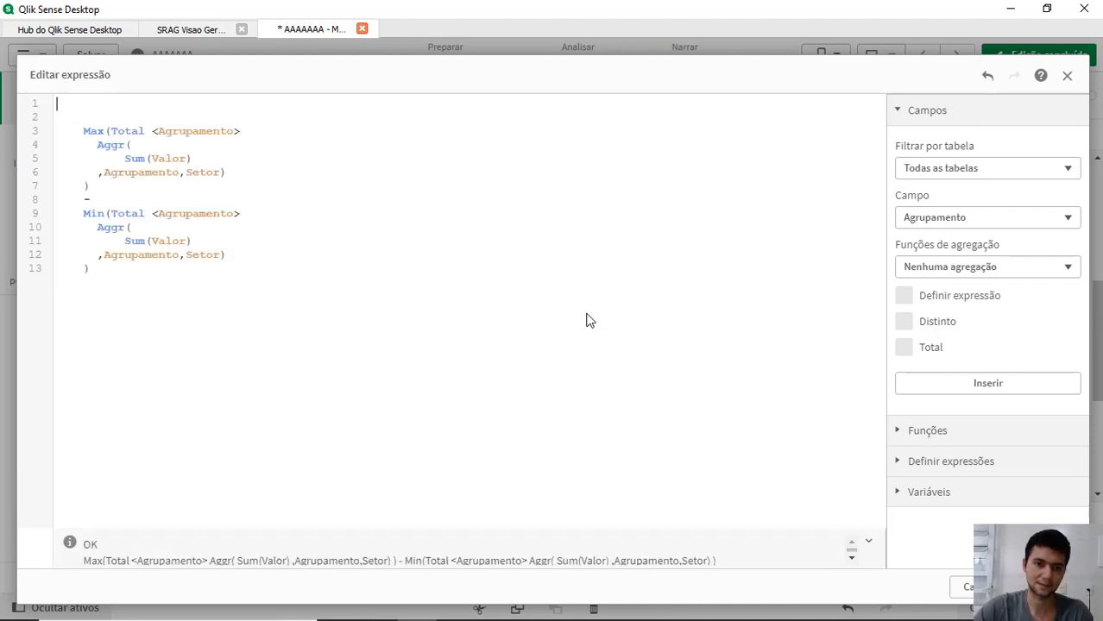
- Copy the indented Max minus Min expression and close the editor without saving the changes
{"action": "key", "text": "Down"}
{"action": "key", "text": "ctrl+shift+End"}
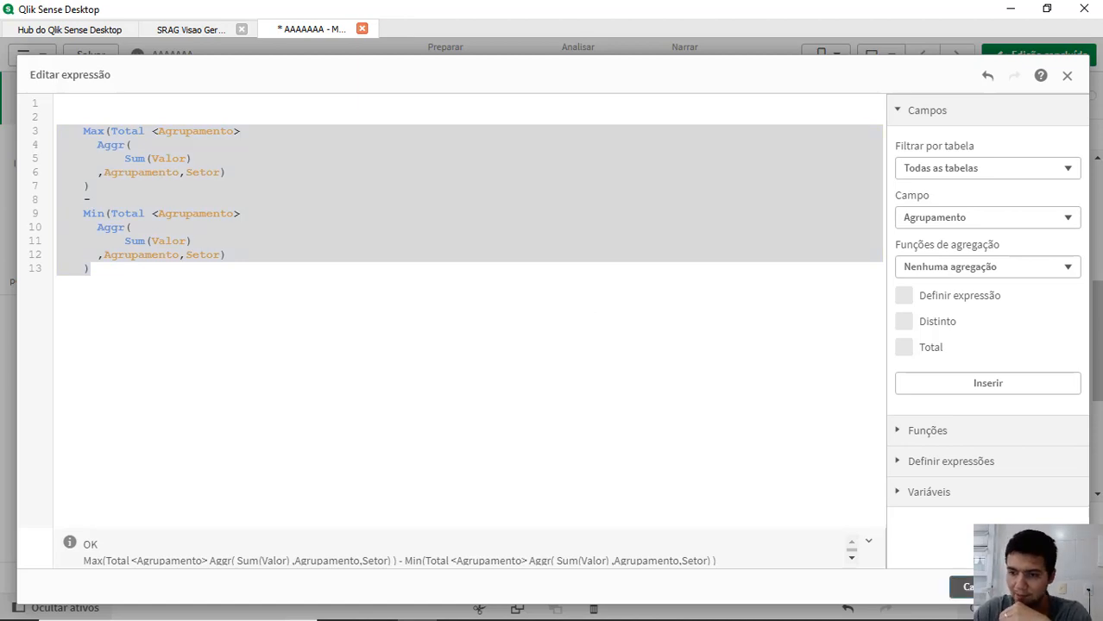
{"action": "left_click", "coordinate": [982, 587]}
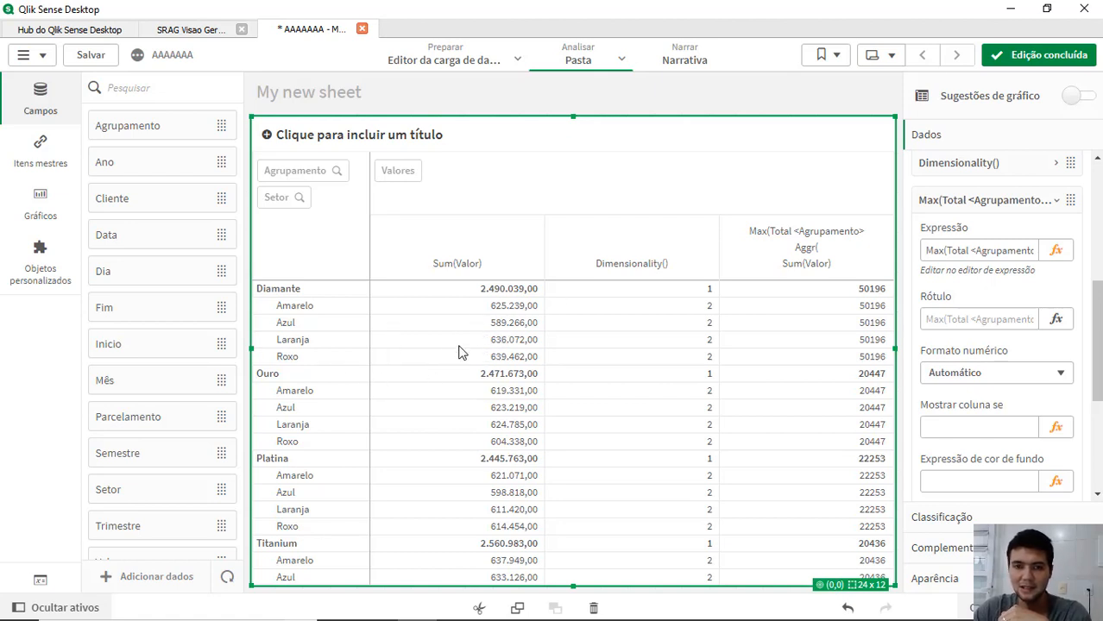
- Open the background colour expression of the Sum(Valor) measure and start a ColorMix1() function with its closing parenthesis on a separate line
{"action": "left_click", "coordinate": [986, 202]}
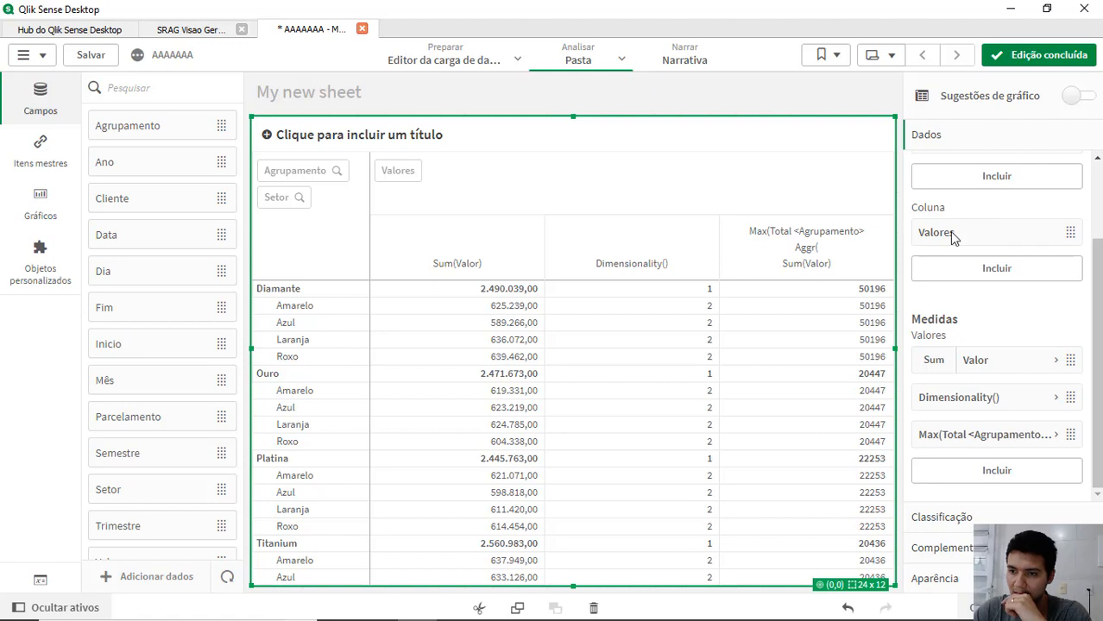
{"action": "left_click", "coordinate": [993, 367]}
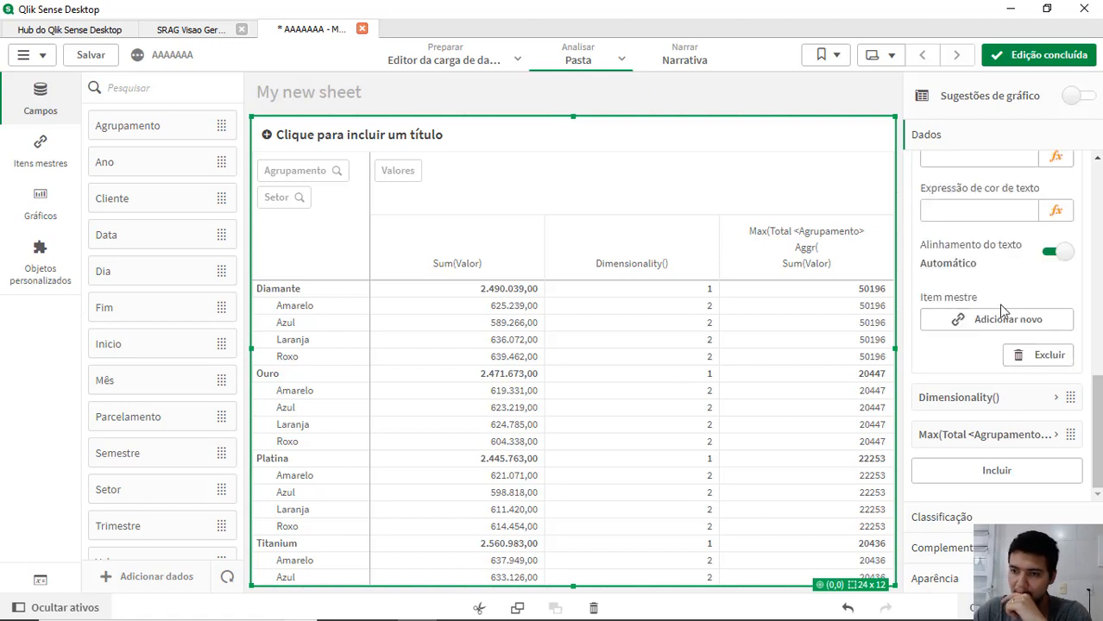
{"action": "scroll", "coordinate": [992, 315], "scroll_direction": "up", "scroll_amount": 2}
{"action": "left_click", "coordinate": [1054, 272]}
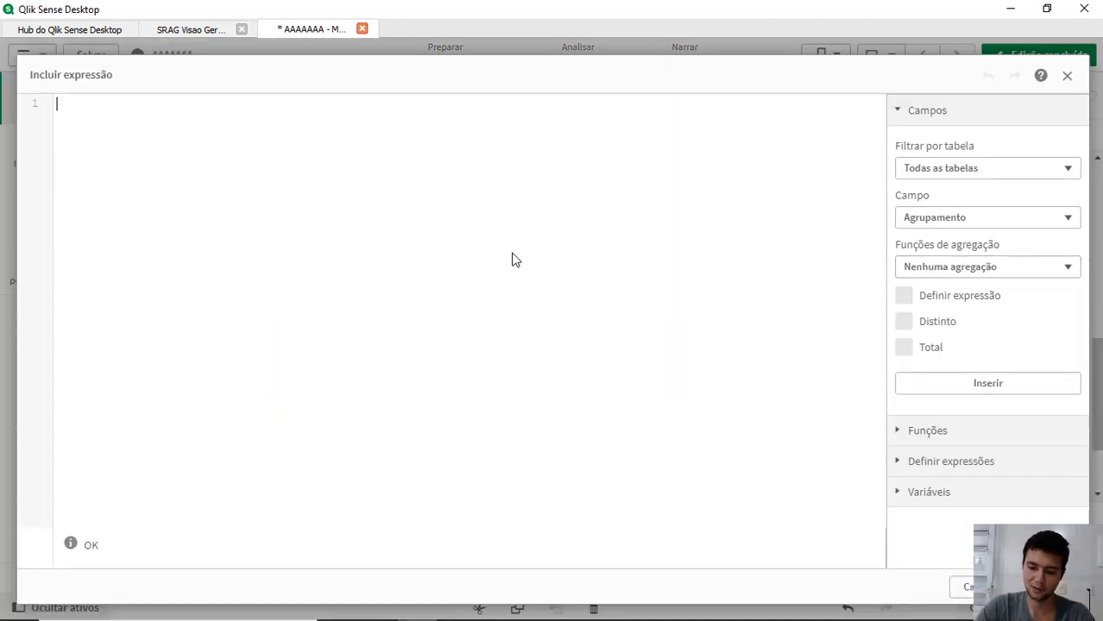
{"action": "type", "text": "colo"}
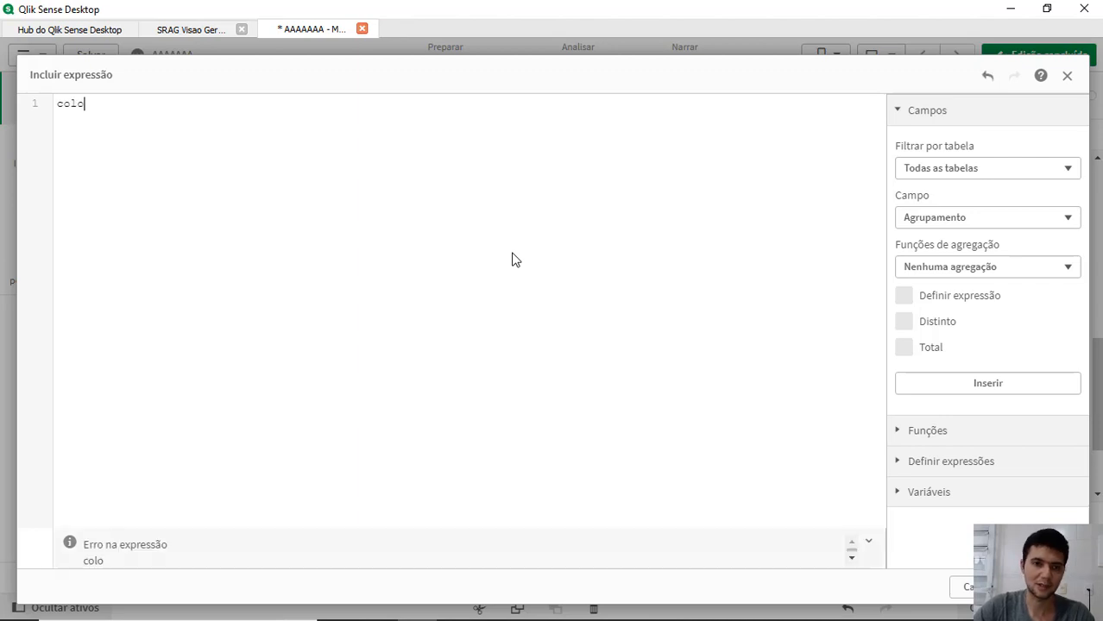
{"action": "key", "text": "Down"}
{"action": "key", "text": "Down"}
{"action": "key", "text": "Down"}
{"action": "key", "text": "Return"}
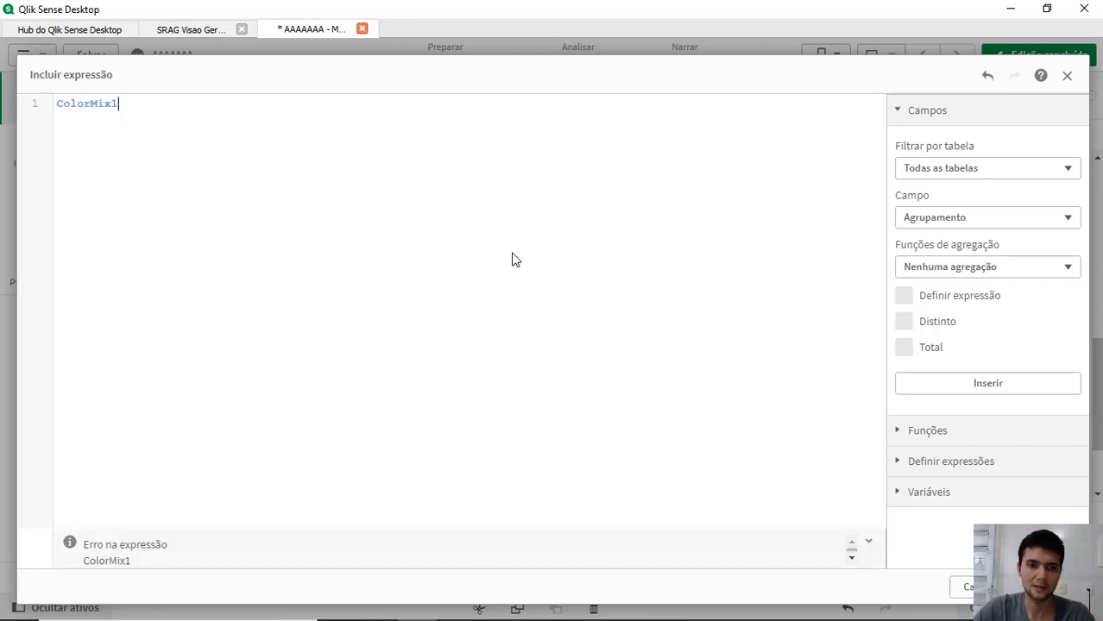
{"action": "type", "text": "("}
{"action": "key", "text": "Return"}
{"action": "key", "text": "Return"}
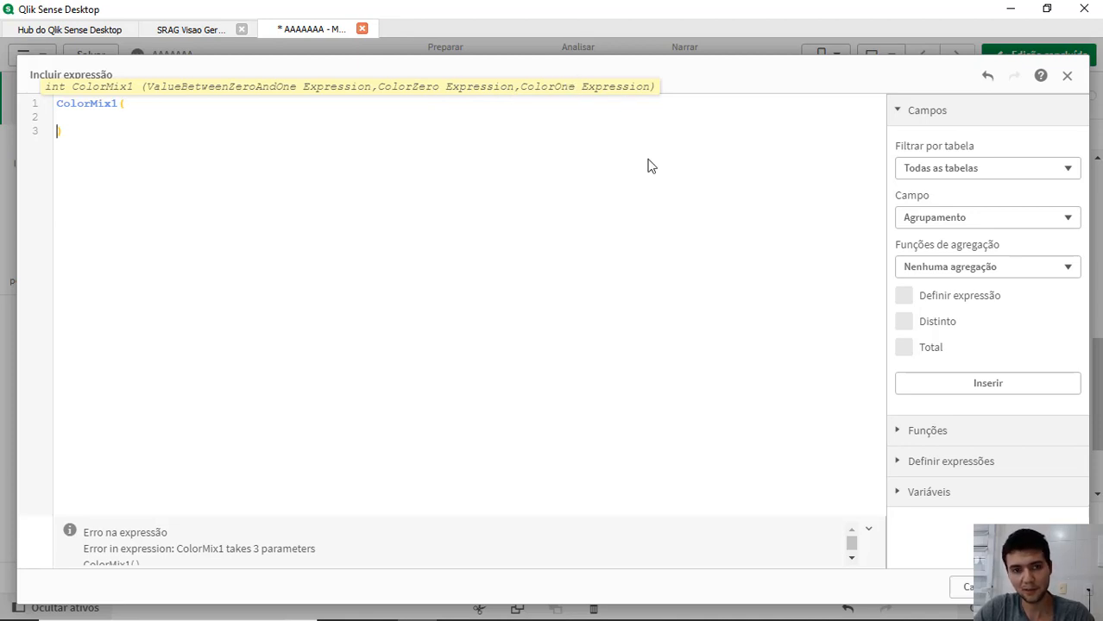
- Add red() and Green() as the second and third arguments of ColorMix1, each on its own line
{"action": "type", "text": ","}
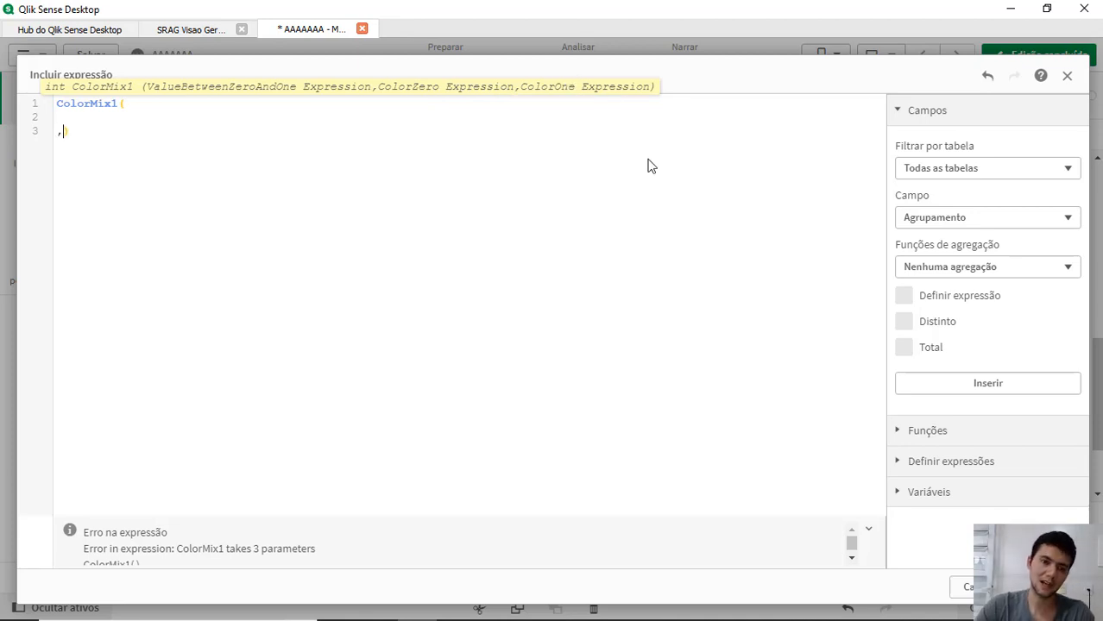
{"action": "type", "text": "r"}
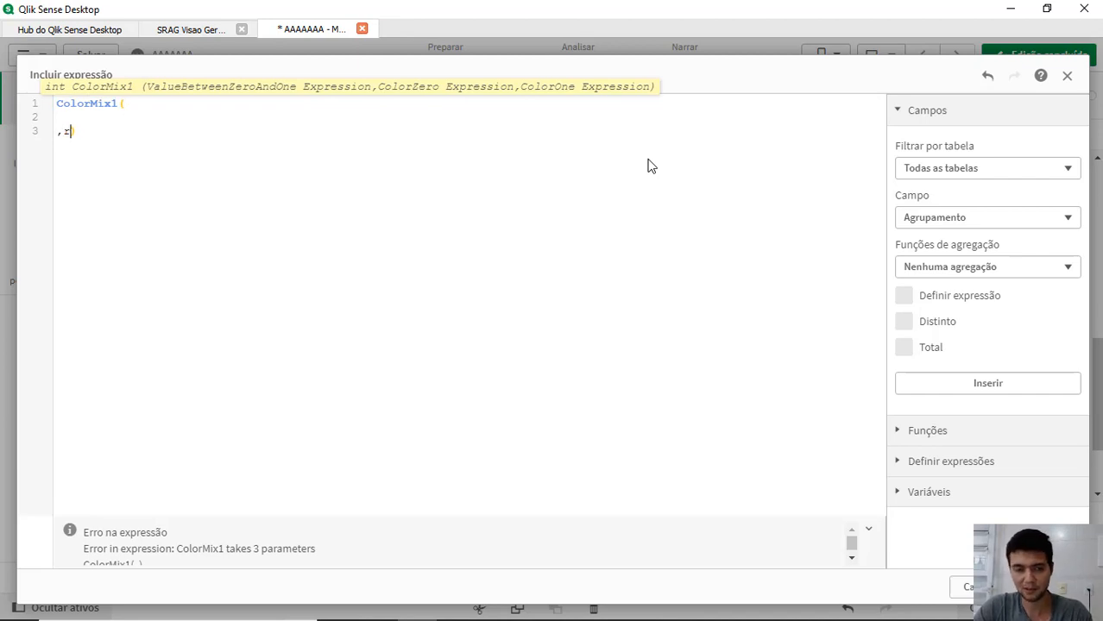
{"action": "type", "text": "ed()"}
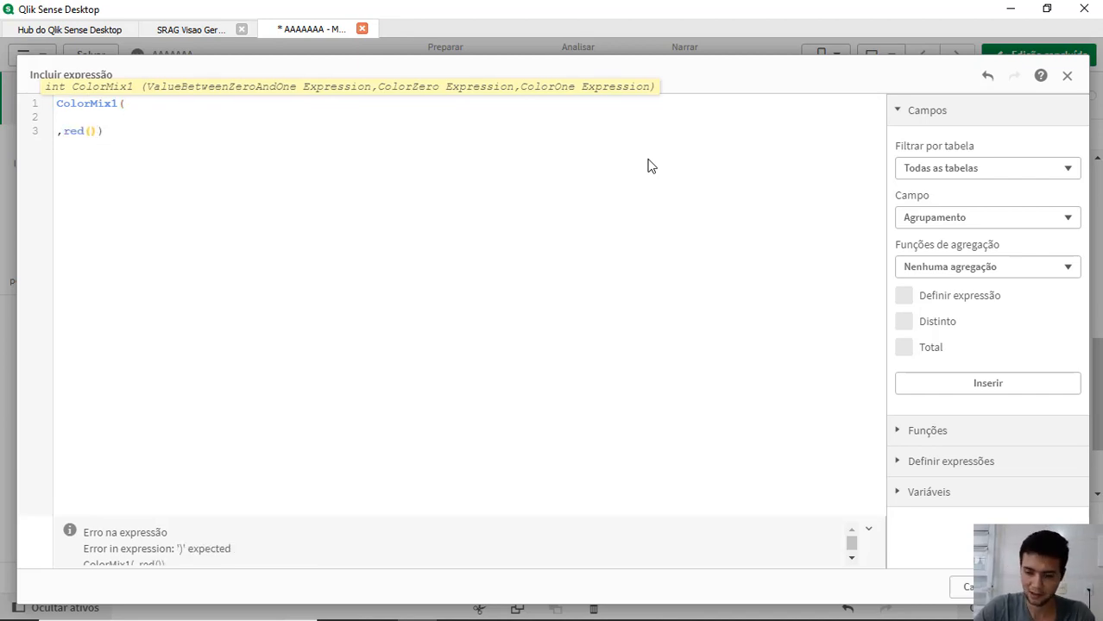
{"action": "key", "text": "Return"}
{"action": "type", "text": ","}
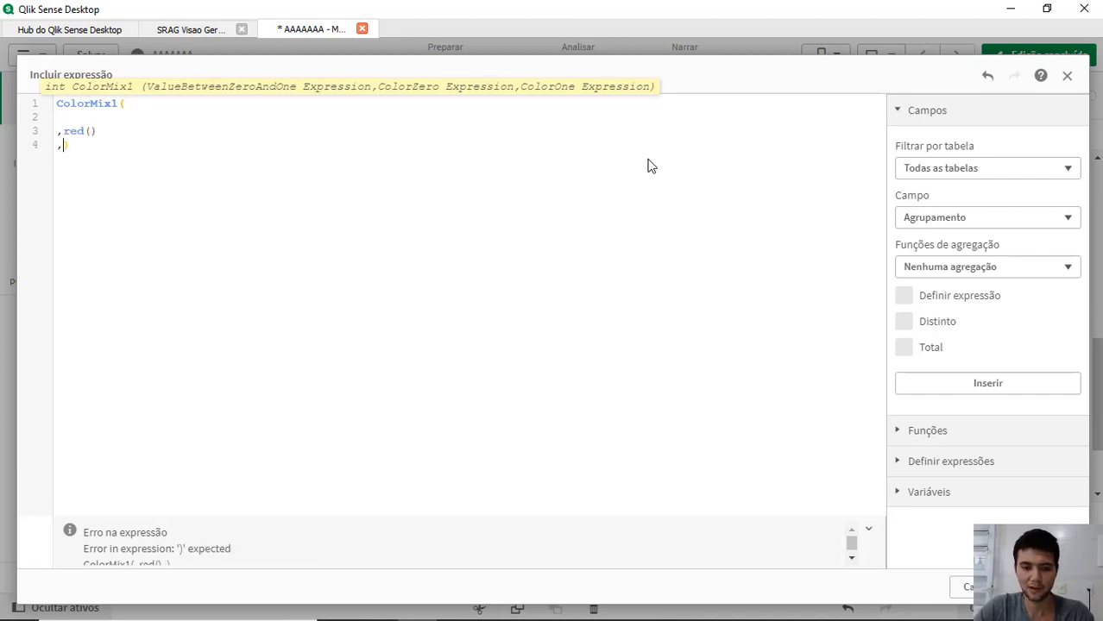
{"action": "type", "text": "Green("}
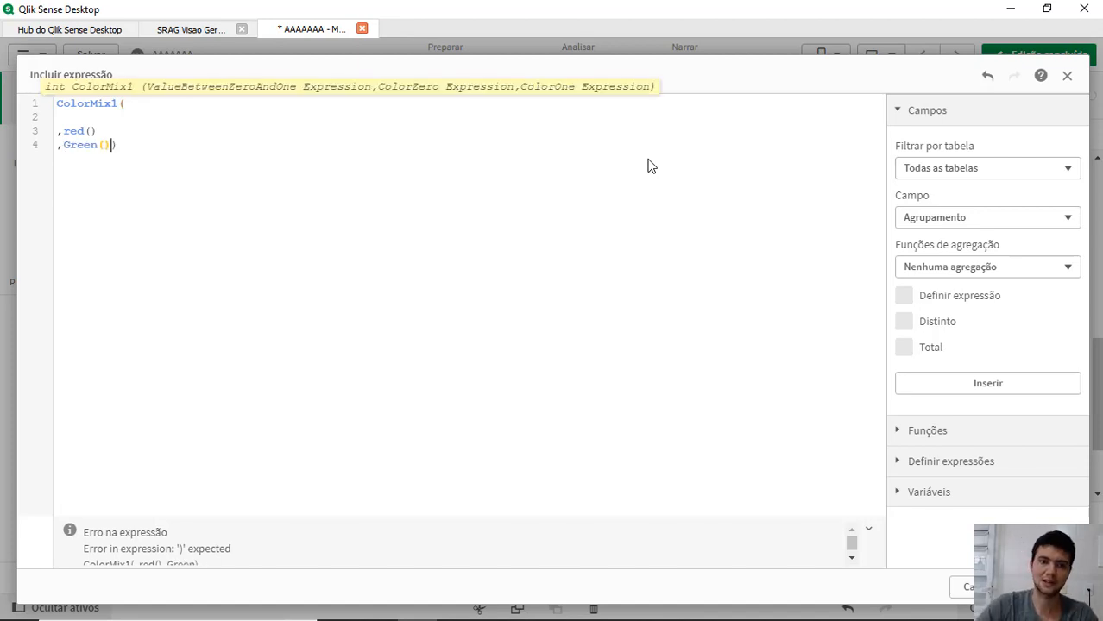
- Enter an indented Sum(Valor) divided by the copied Max minus Min block as the first argument of ColorMix1
{"action": "key", "text": "Return"}
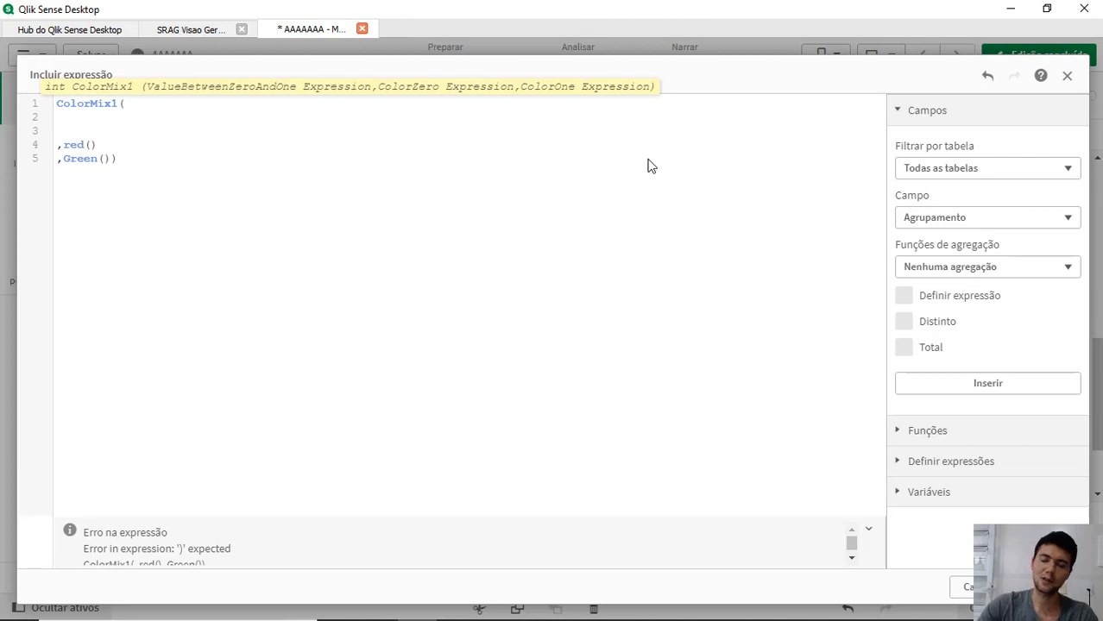
{"action": "type", "text": "Su"}
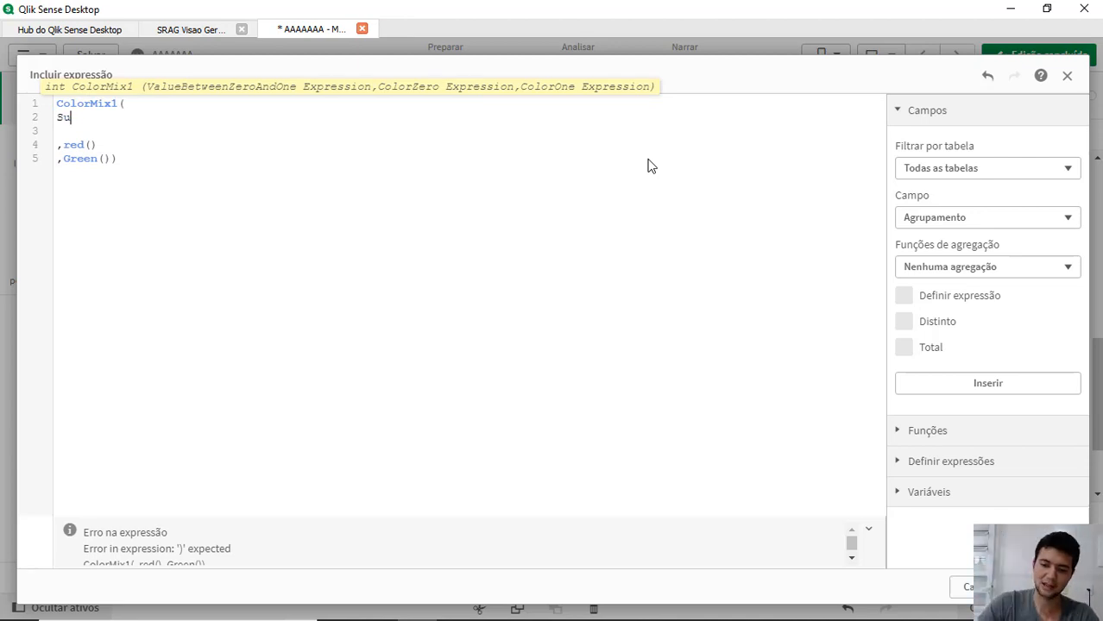
{"action": "type", "text": "m(Valor)"}
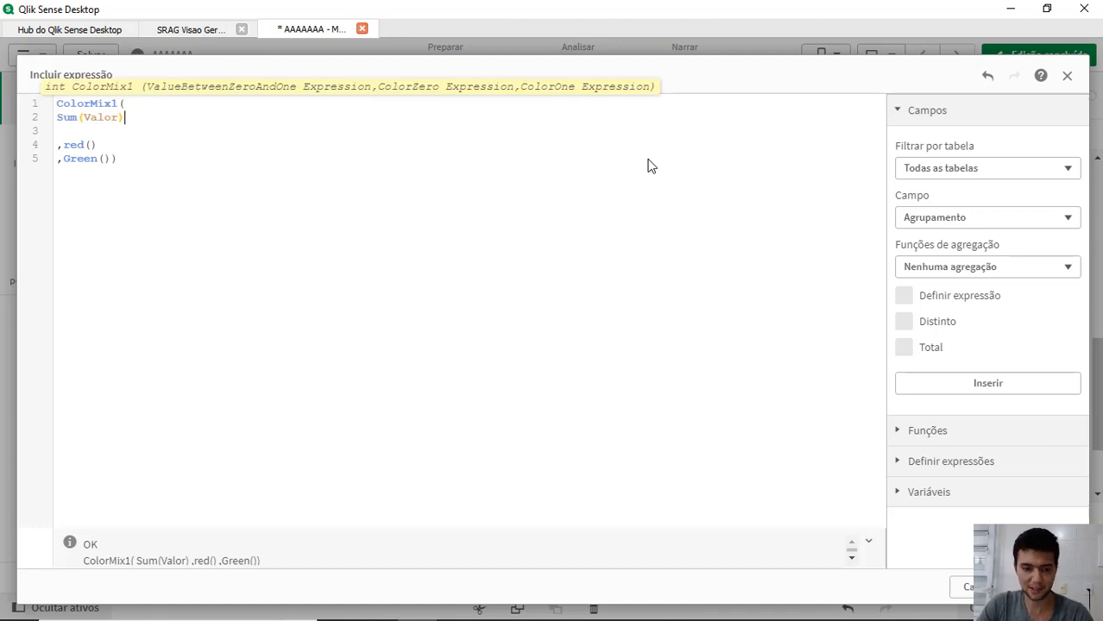
{"action": "key", "text": "shift+Home"}
{"action": "key", "text": "Tab"}
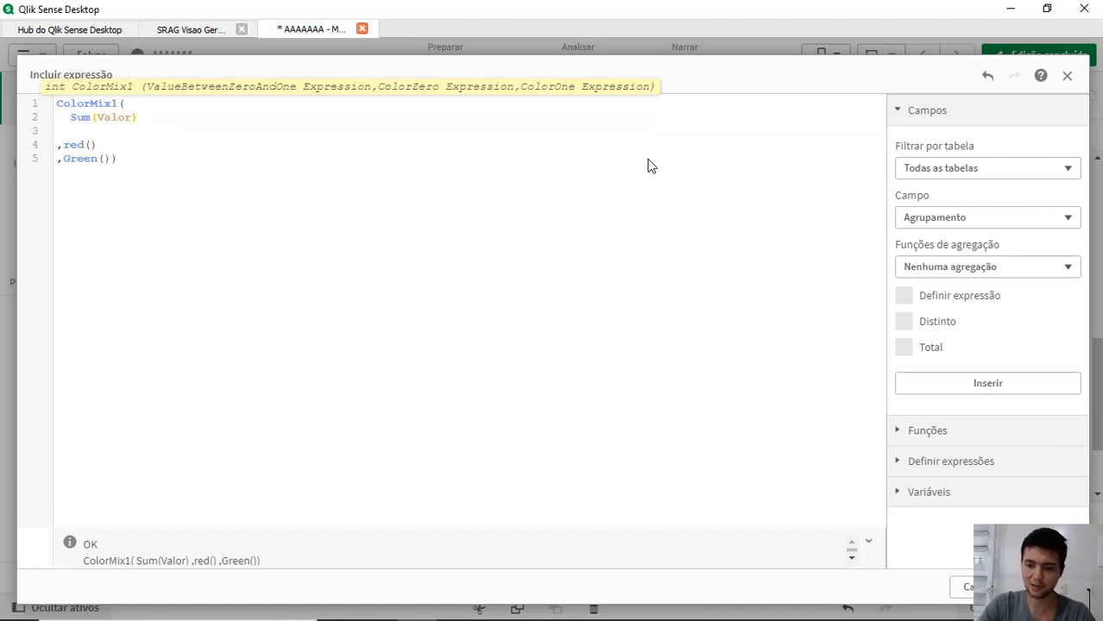
{"action": "key", "text": "Return"}
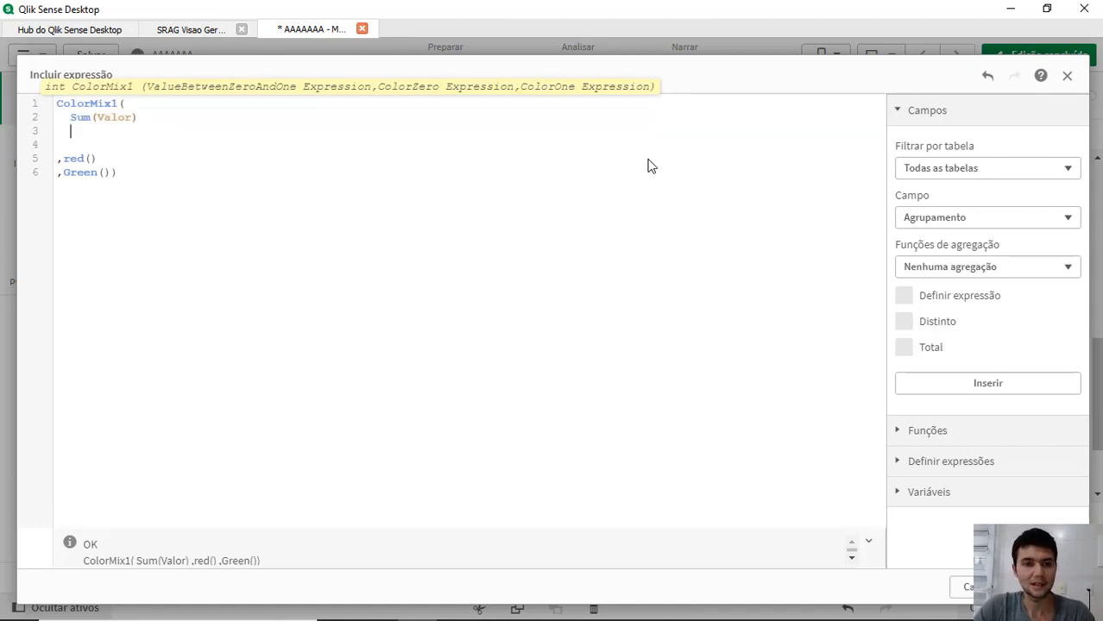
{"action": "type", "text": "/"}
{"action": "key", "text": "Return"}
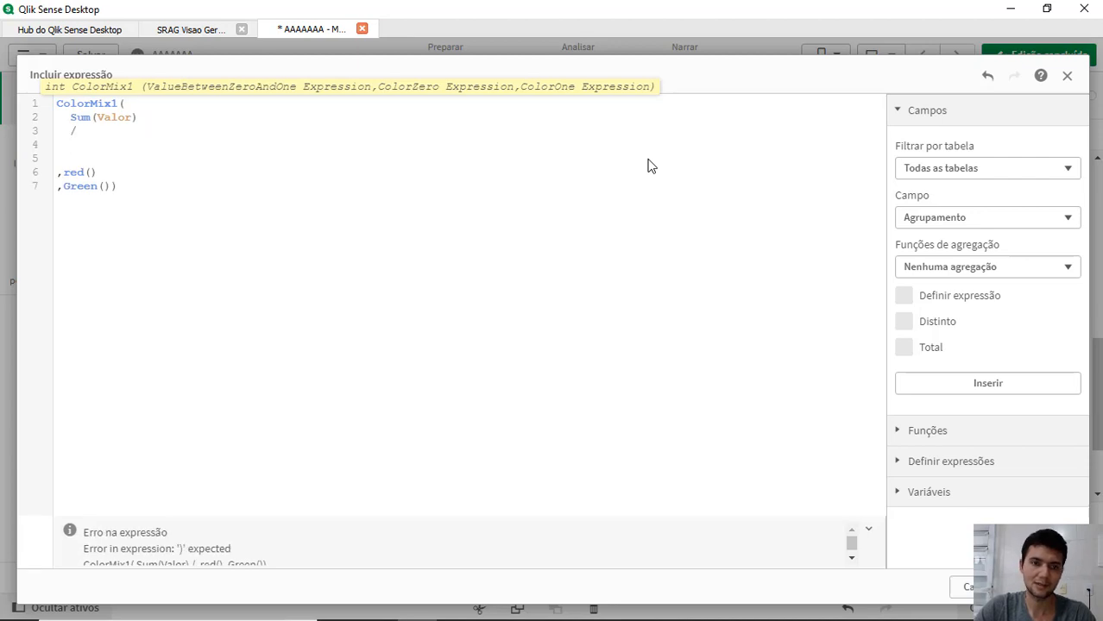
{"action": "type", "text": "Max(Total <Agrupamento>   Aggr(       Sum(Valor)   ,Agrupamento,Setor) ) - Min(Total <Agrupamento>   Aggr(       Sum(Valor)   ,Agrupamento,Setor) )"}
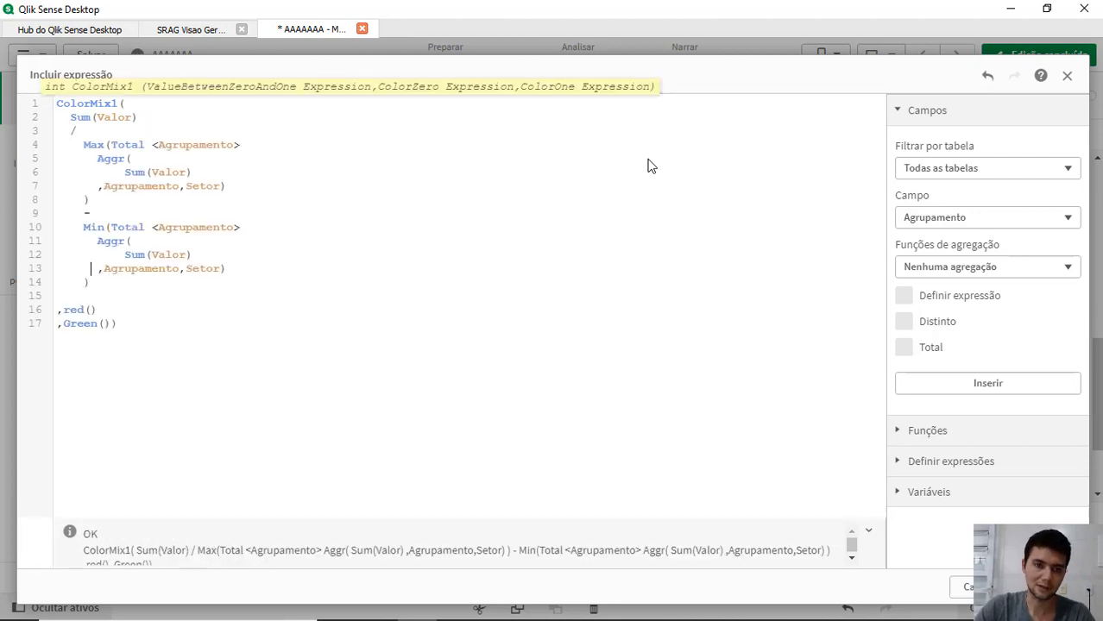
- Enclose the Max minus Min divisor in parentheses, placing the opening and closing ones on their own lines
{"action": "key", "text": "Up"}
{"action": "key", "text": "Up"}
{"action": "key", "text": "Up"}
{"action": "key", "text": "Up"}
{"action": "key", "text": "Up"}
{"action": "key", "text": "Up"}
{"action": "key", "text": "Up"}
{"action": "key", "text": "Up"}
{"action": "key", "text": "Up"}
{"action": "key", "text": "Up"}
{"action": "key", "text": "Down"}
{"action": "key", "text": "Return"}
{"action": "key", "text": "Up"}
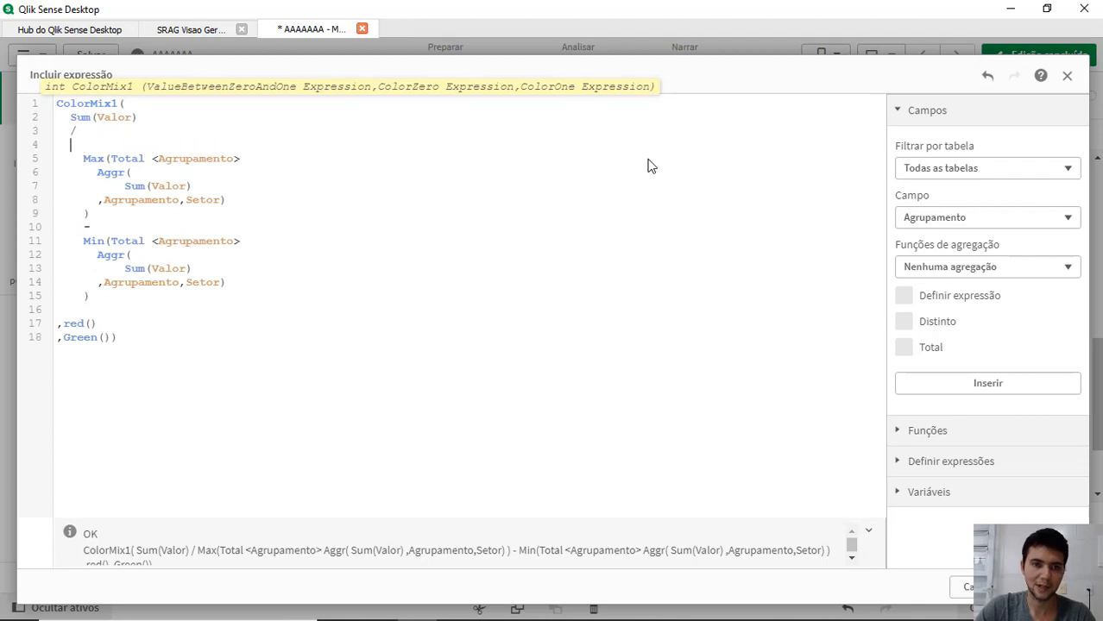
{"action": "type", "text": "("}
{"action": "key", "text": "Down"}
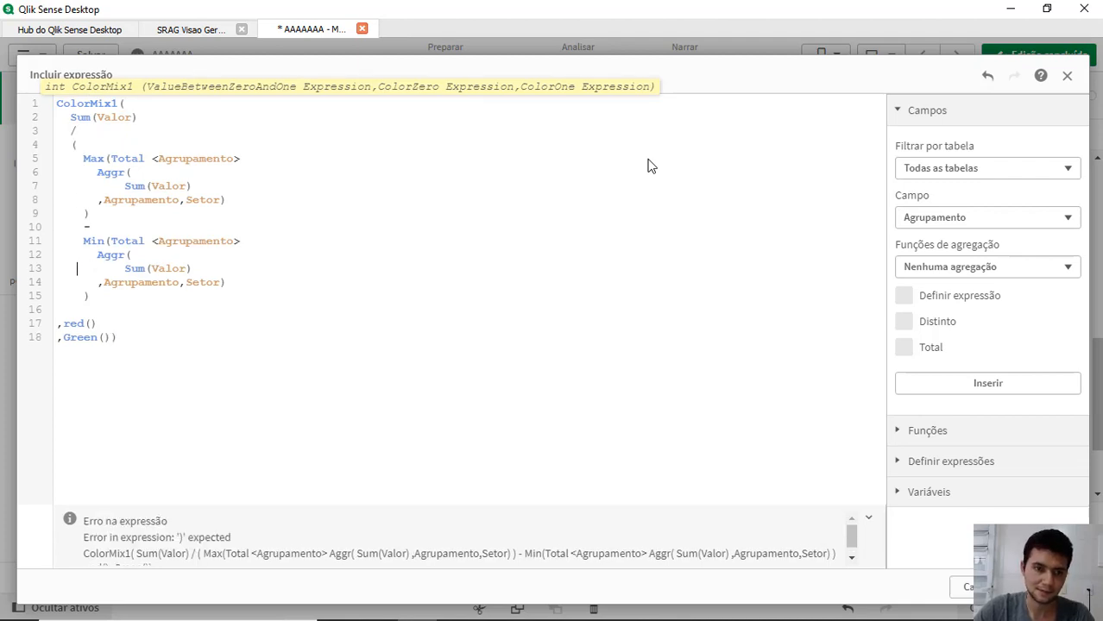
{"action": "key", "text": "Down"}
{"action": "key", "text": "Down"}
{"action": "key", "text": "Right"}
{"action": "key", "text": "Return"}
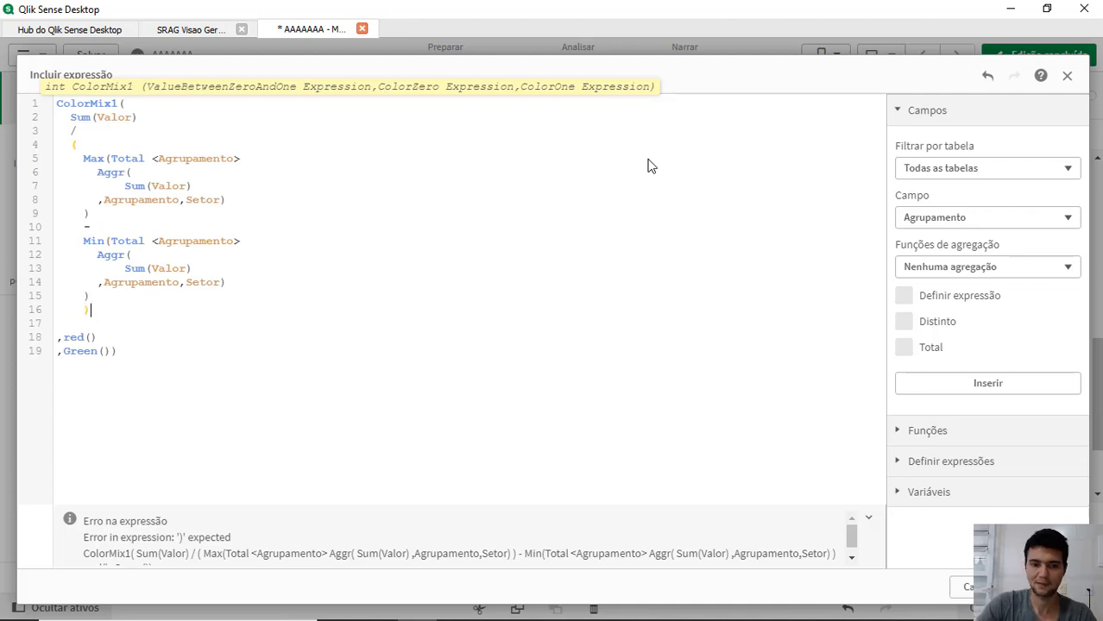
{"action": "type", "text": ")"}
- Indent the Max minus Min block further inside its enclosing parentheses
{"action": "key", "text": "Up"}
{"action": "key", "text": "Right"}
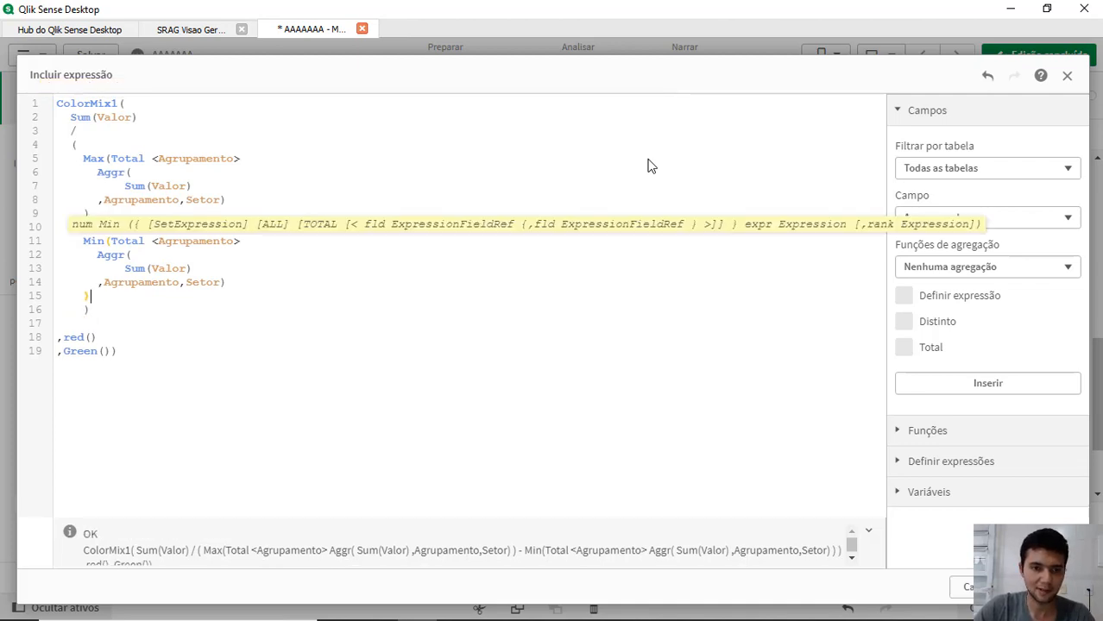
{"action": "key", "text": "shift+Up"}
{"action": "key", "text": "shift+Up"}
{"action": "key", "text": "shift+Up"}
{"action": "key", "text": "shift+Up"}
{"action": "key", "text": "shift+Up"}
{"action": "key", "text": "shift+Up"}
{"action": "key", "text": "shift+Up"}
{"action": "key", "text": "shift+Up"}
{"action": "key", "text": "shift+Up"}
{"action": "key", "text": "shift+Up"}
{"action": "key", "text": "shift+Down"}
{"action": "key", "text": "shift+Up"}
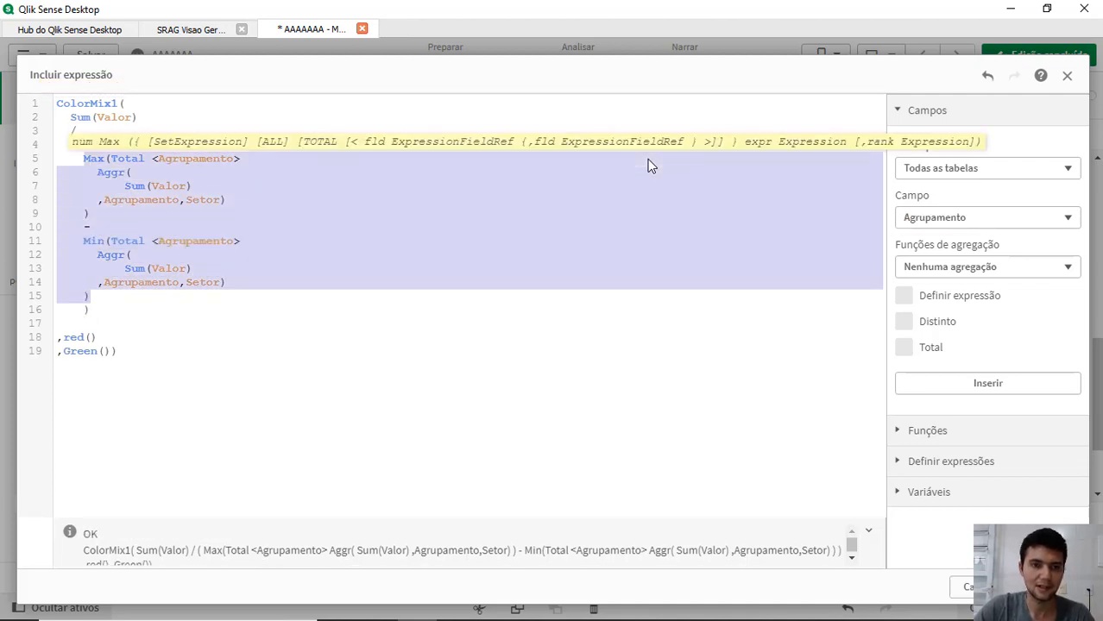
{"action": "key", "text": "Tab"}
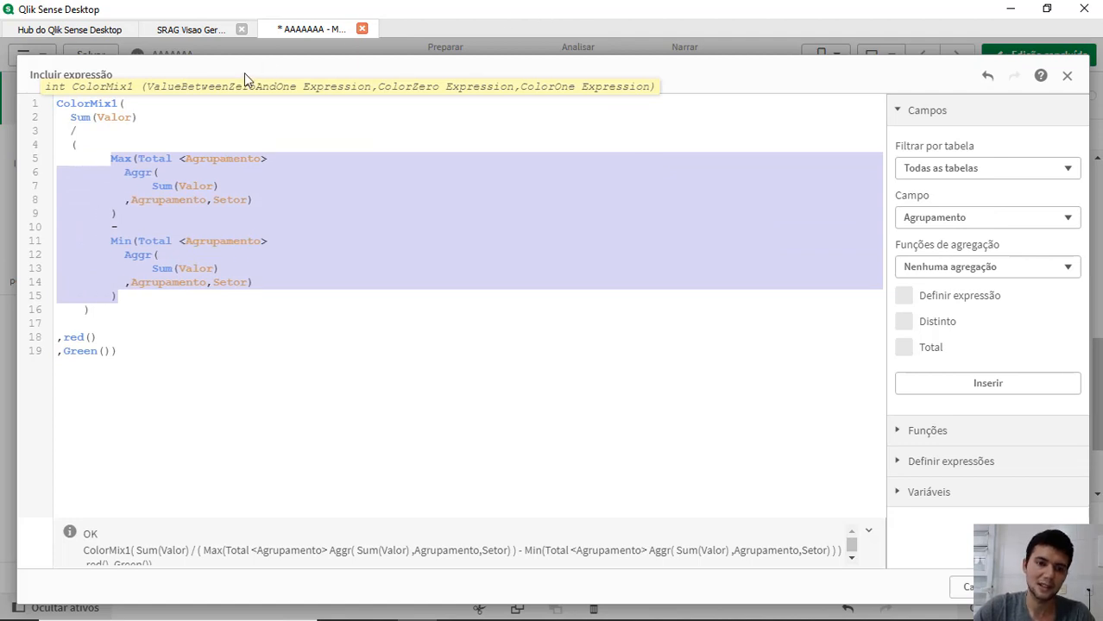
- Add a minus sign on its own line after the first Sum(Valor) in ColorMix1, leaving a blank line before the division
{"action": "left_click", "coordinate": [180, 106]}
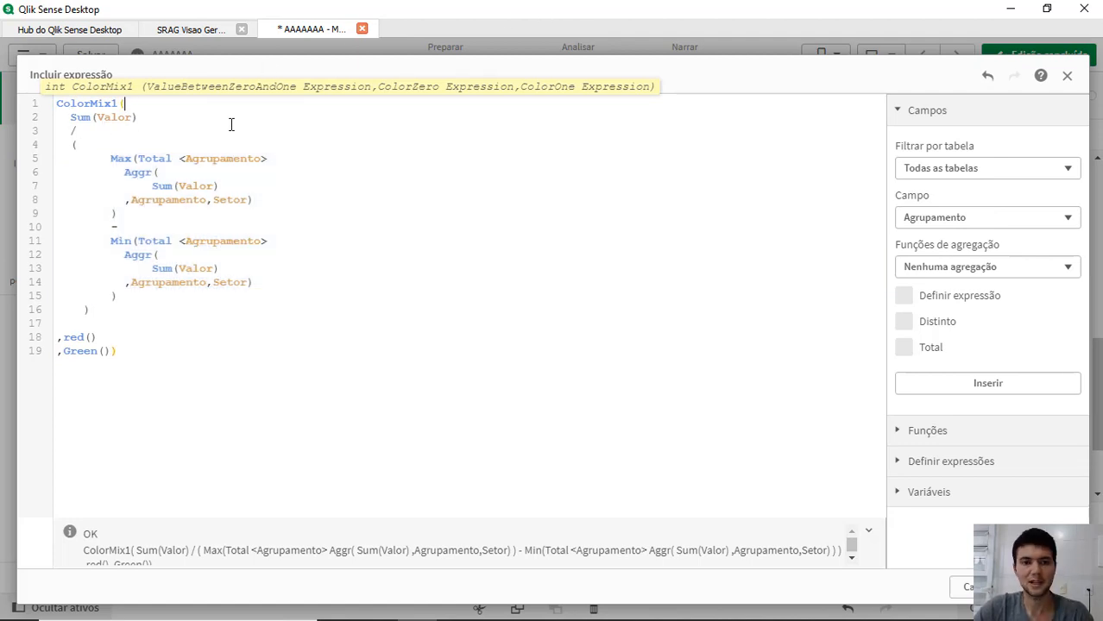
{"action": "key", "text": "Return"}
{"action": "type", "text": "-"}
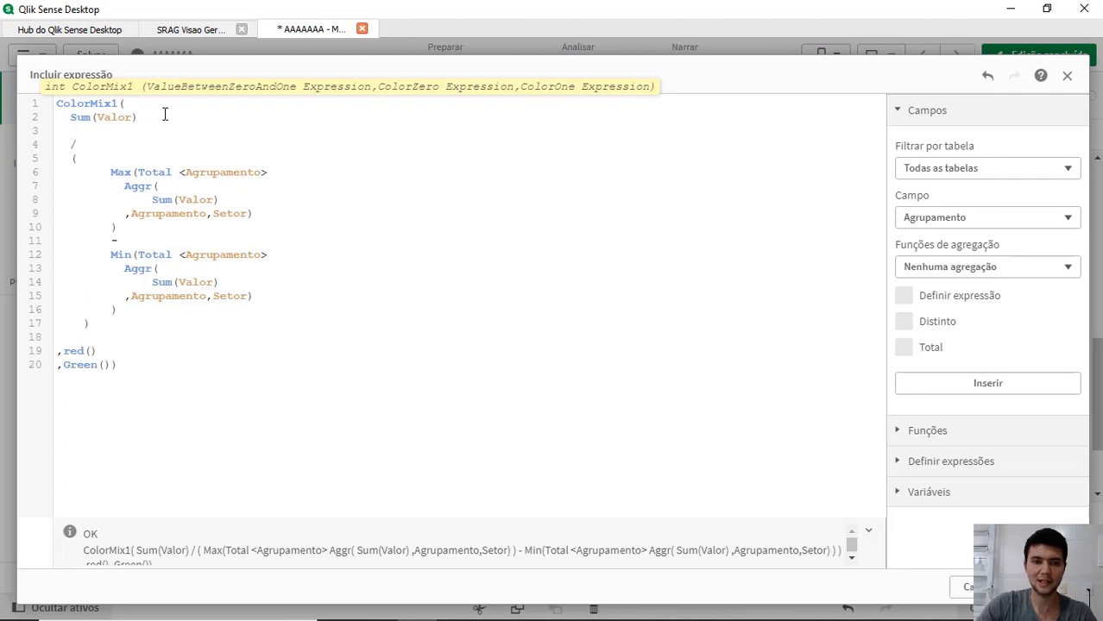
{"action": "key", "text": "Return"}
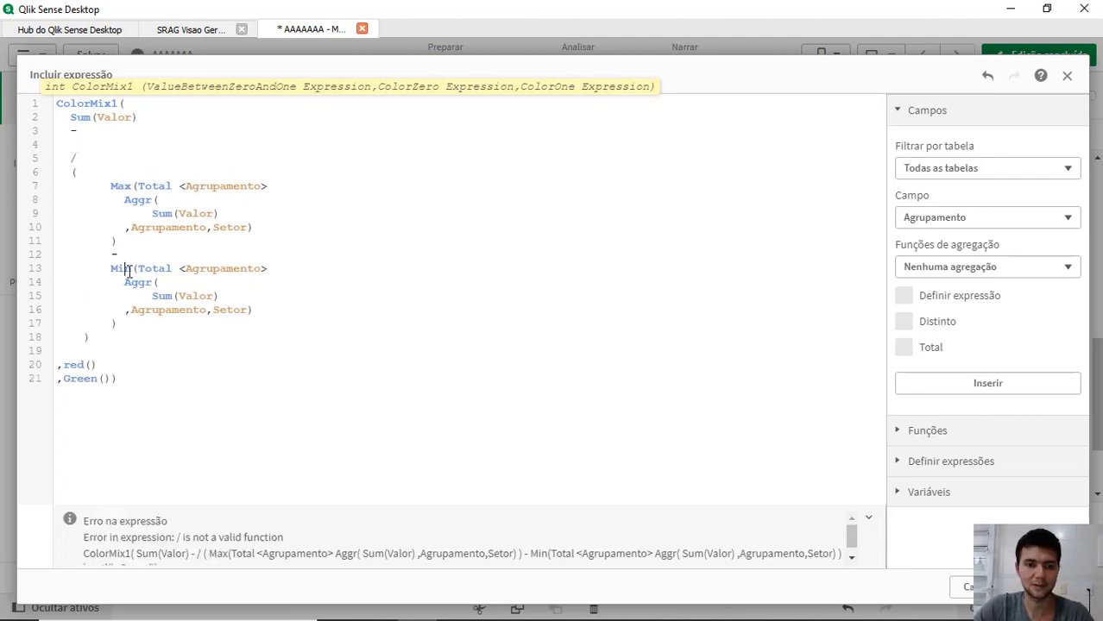
- Copy the divisor's Min(Total <Agrupamento> Aggr(...)) block onto the blank line below the new minus sign
{"action": "key", "text": "shift+Down"}
{"action": "key", "text": "shift+Down"}
{"action": "key", "text": "shift+Down"}
{"action": "key", "text": "shift+Down"}
{"action": "key", "text": "shift+End"}
{"action": "key", "text": "ctrl+c"}
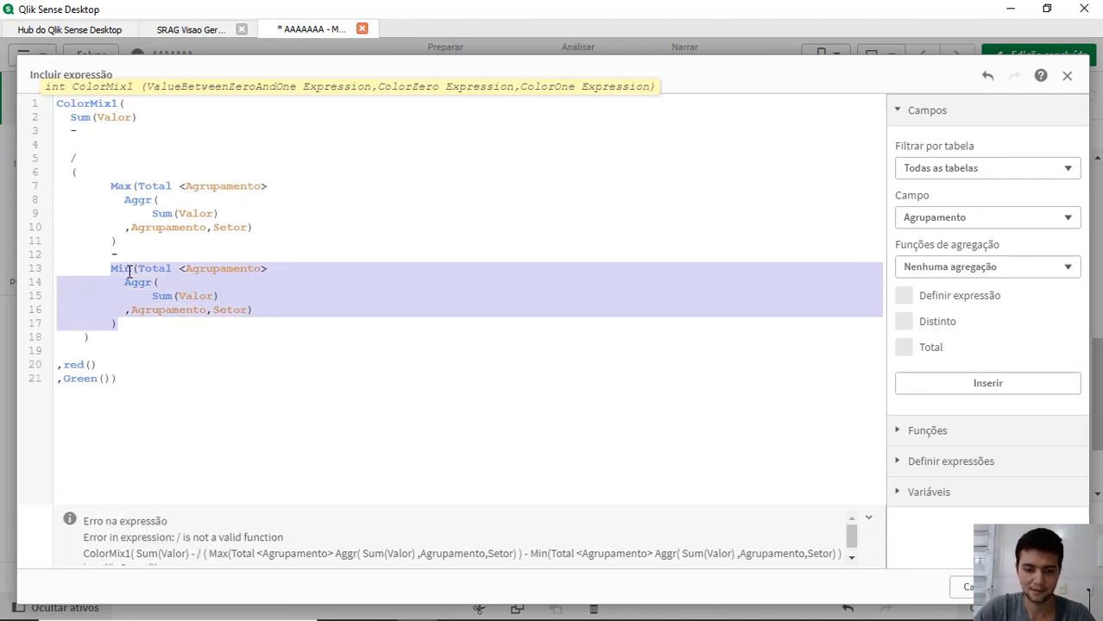
{"action": "left_click", "coordinate": [119, 137]}
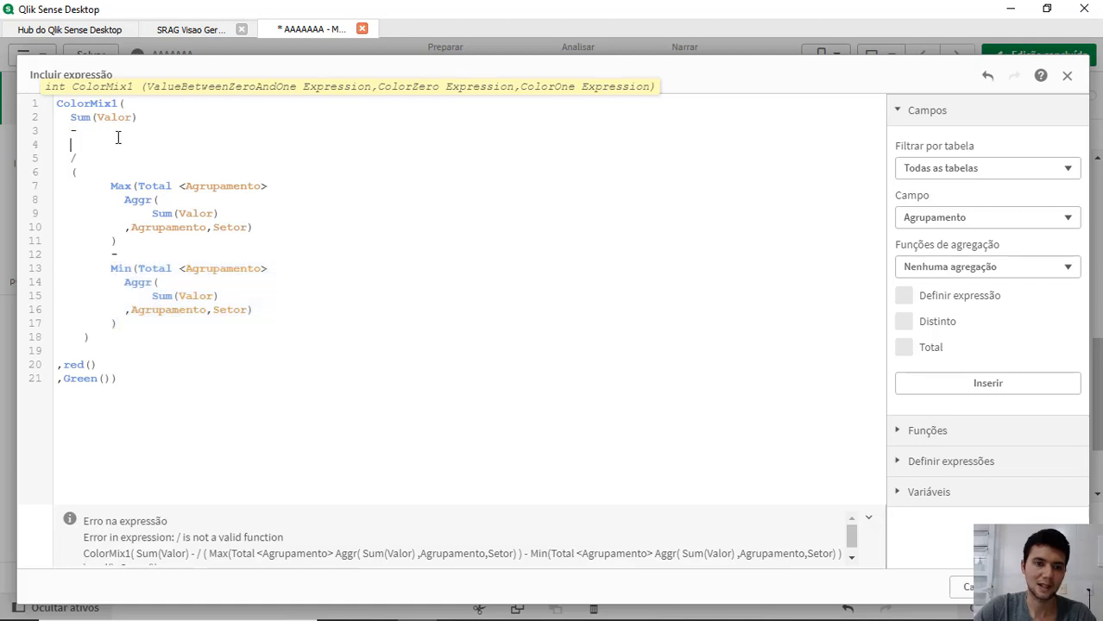
{"action": "key", "text": "ctrl+v"}
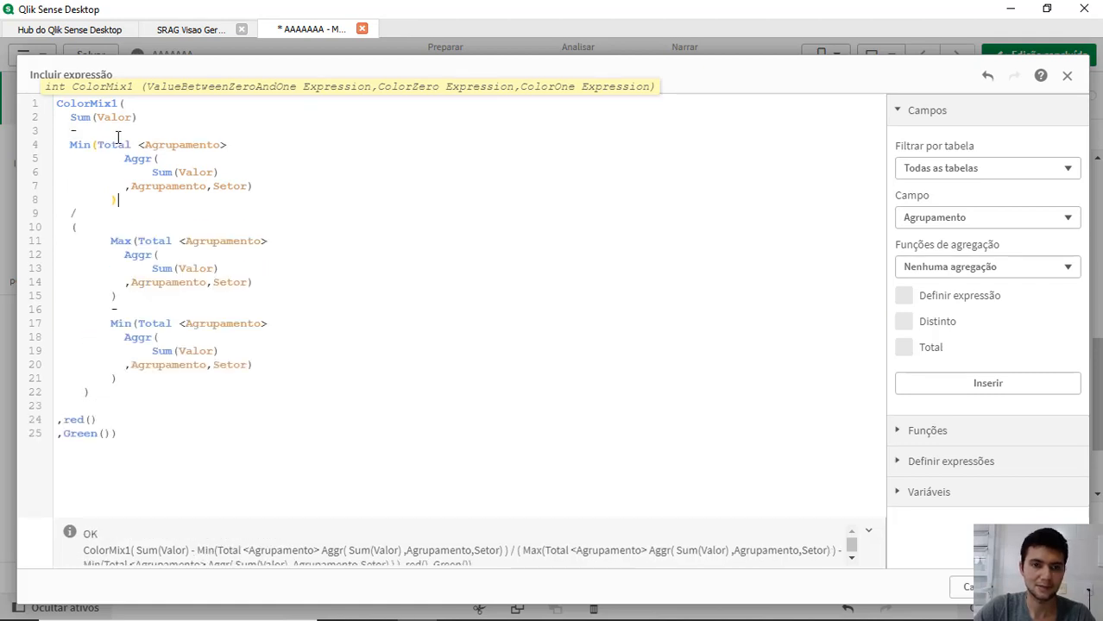
- Outdent the closing parenthesis of the copied Min block so it aligns with the start of Min
{"action": "key", "text": "Left"}
{"action": "key", "text": "BackSpace"}
{"action": "key", "text": "BackSpace"}
{"action": "key", "text": "BackSpace"}
{"action": "key", "text": "BackSpace"}
{"action": "key", "text": "BackSpace"}
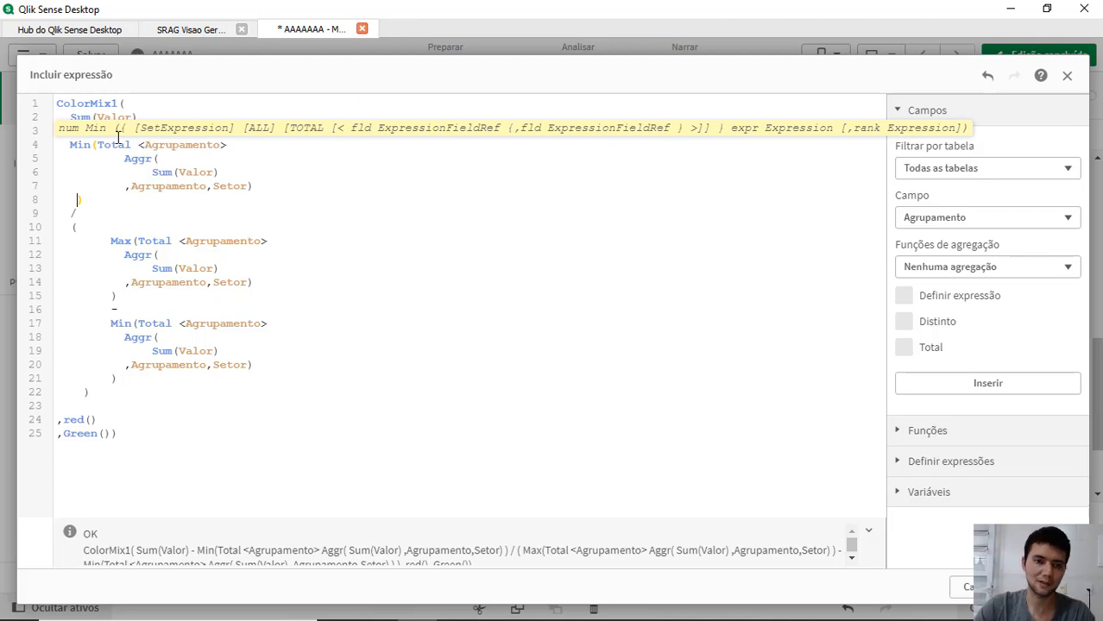
{"action": "key", "text": "BackSpace"}
{"action": "key", "text": "Up"}
{"action": "key", "text": "Up"}
{"action": "key", "text": "Up"}
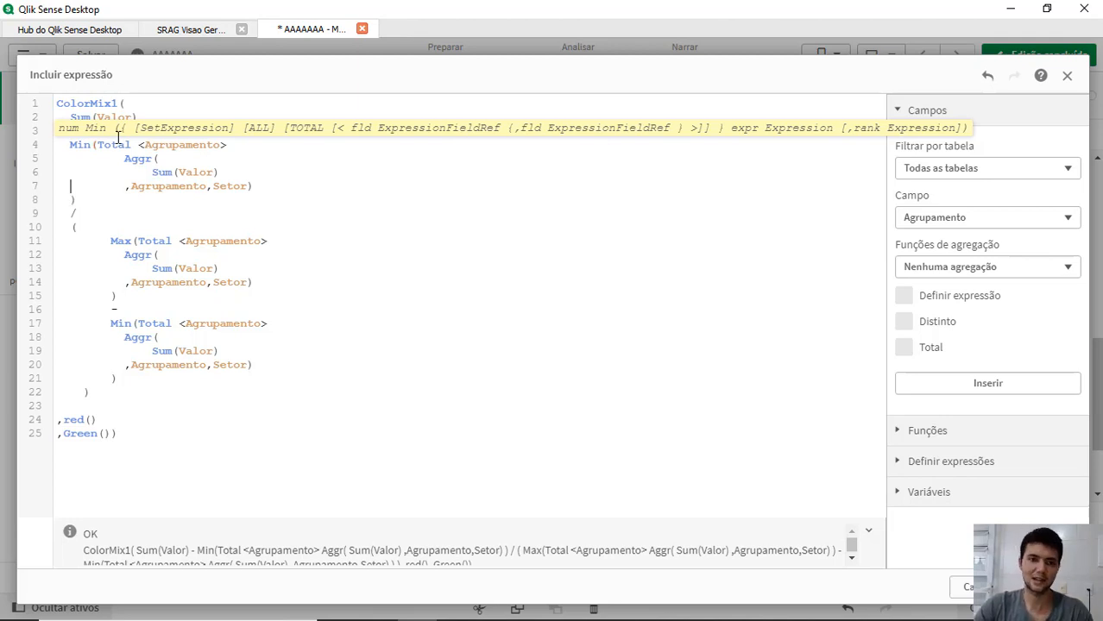
- Enclose the Sum(Valor) minus Min numerator in parentheses
{"action": "left_click", "coordinate": [106, 115]}
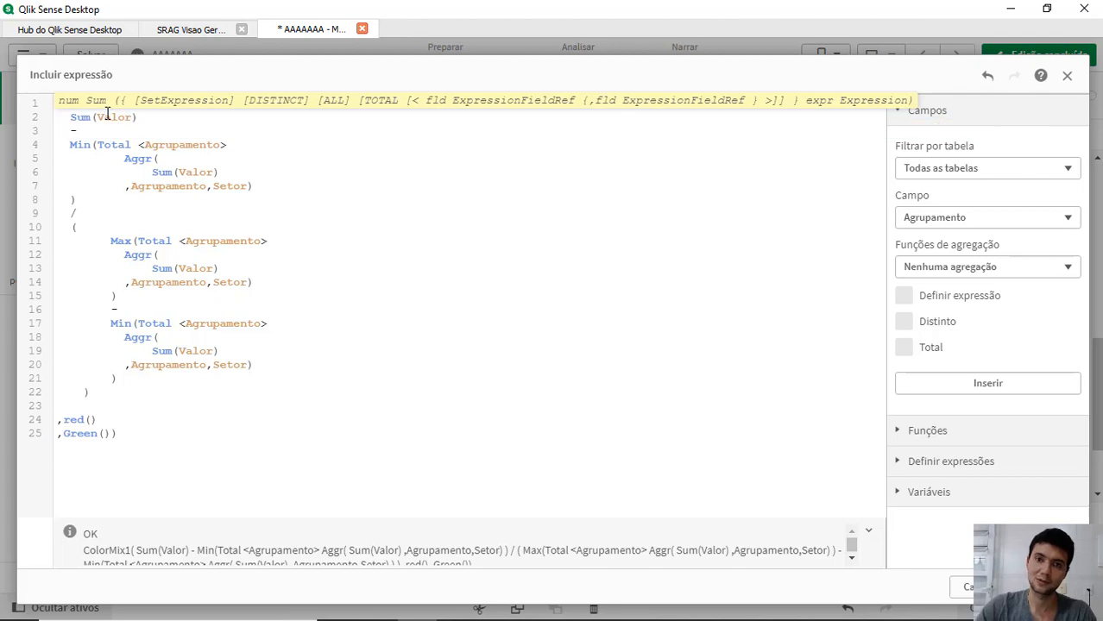
{"action": "key", "text": "Home"}
{"action": "type", "text": "("}
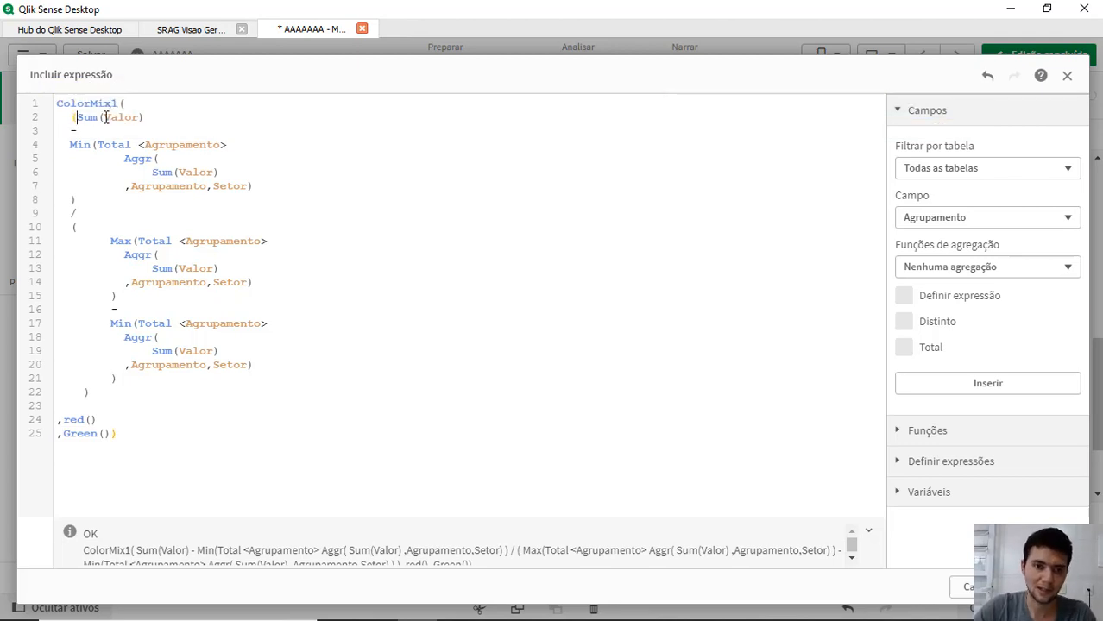
{"action": "left_click", "coordinate": [87, 199]}
{"action": "type", "text": ")"}
{"action": "key", "text": "Left"}
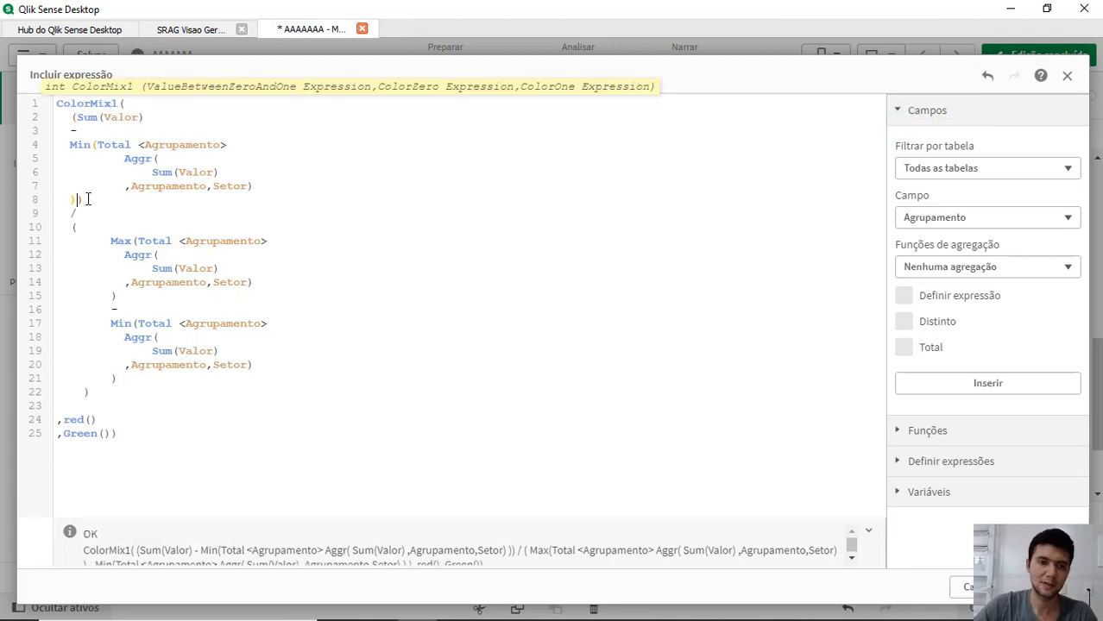
- Place the numerator's closing and opening parentheses on their own lines
{"action": "key", "text": "Return"}
{"action": "key", "text": "Up"}
{"action": "key", "text": "Right"}
{"action": "key", "text": "Up"}
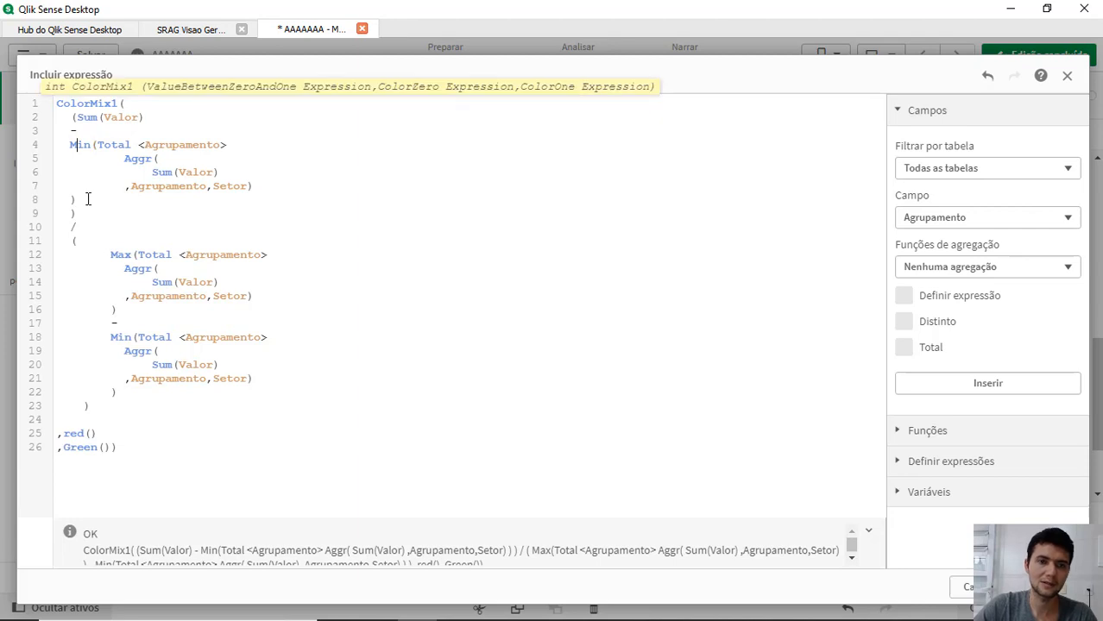
{"action": "key", "text": "Up"}
{"action": "key", "text": "Up"}
{"action": "key", "text": "Return"}
- Indent the Sum(Valor) minus Min block one level inside its parentheses and apply the background colour expression
{"action": "key", "text": "shift+Down"}
{"action": "key", "text": "shift+Down"}
{"action": "key", "text": "shift+Down"}
{"action": "key", "text": "shift+Down"}
{"action": "key", "text": "shift+Down"}
{"action": "key", "text": "shift+Down"}
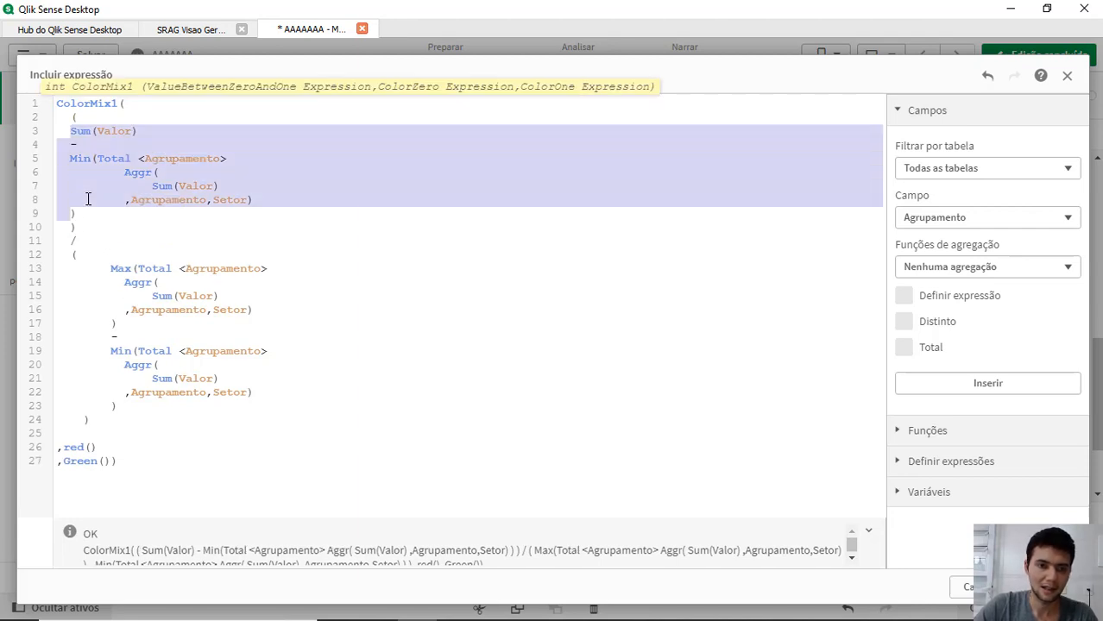
{"action": "key", "text": "Tab"}
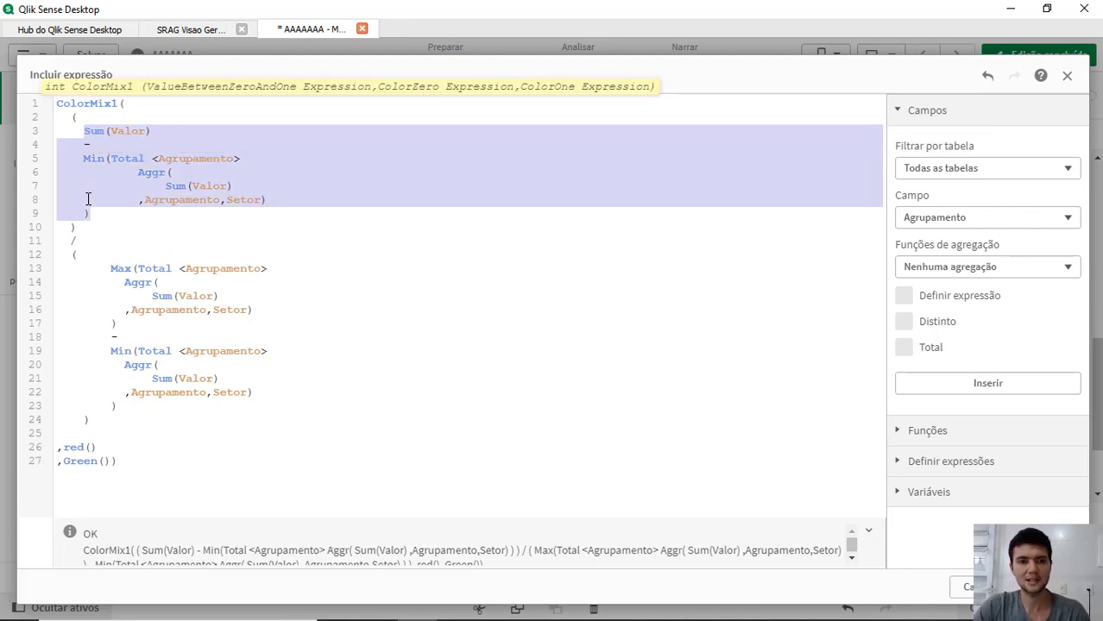
{"action": "left_click", "coordinate": [301, 284]}
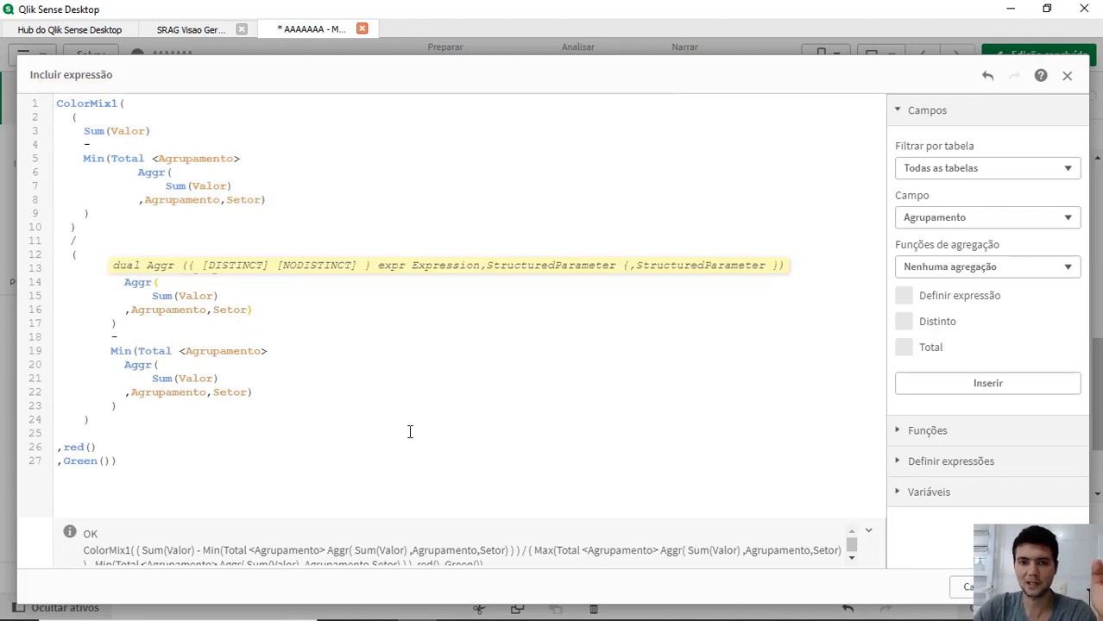
{"action": "left_click", "coordinate": [415, 498]}
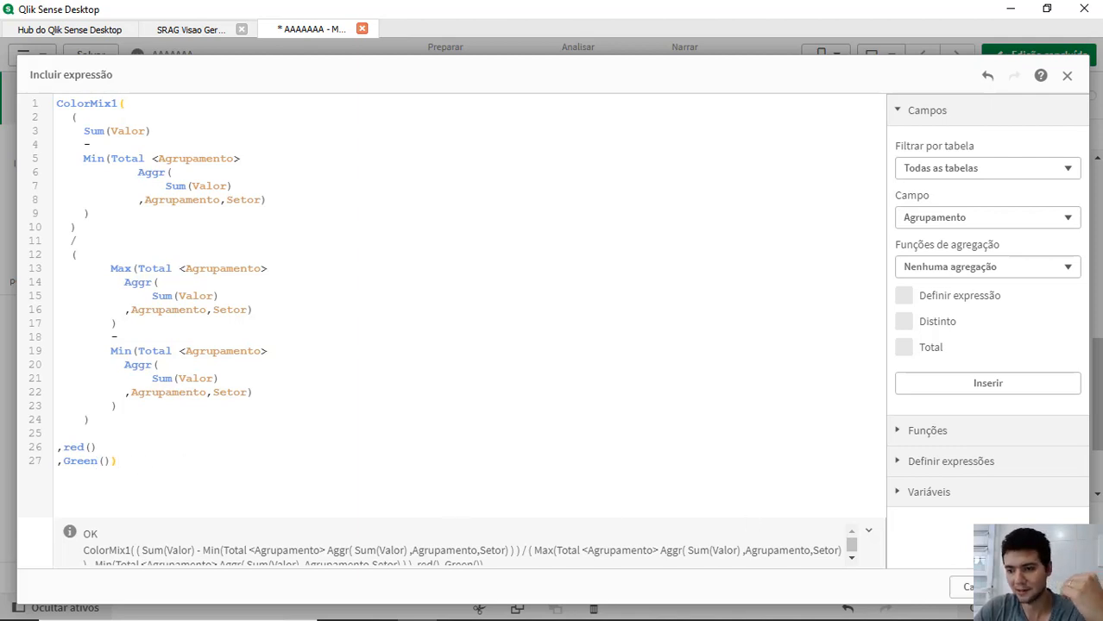
{"action": "left_click", "coordinate": [1050, 587]}
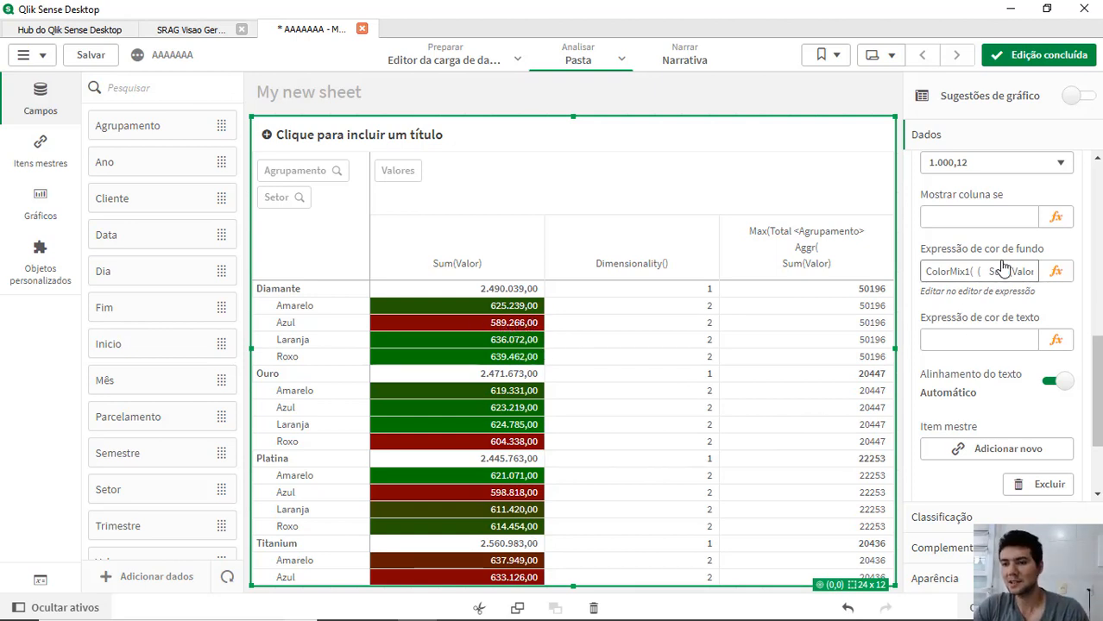
- Copy the full ratio, numerator and divisor, from Sum(Valor)'s ColorMix1 background colour expression, leaving the expression unchanged
{"action": "left_click", "coordinate": [1055, 271]}
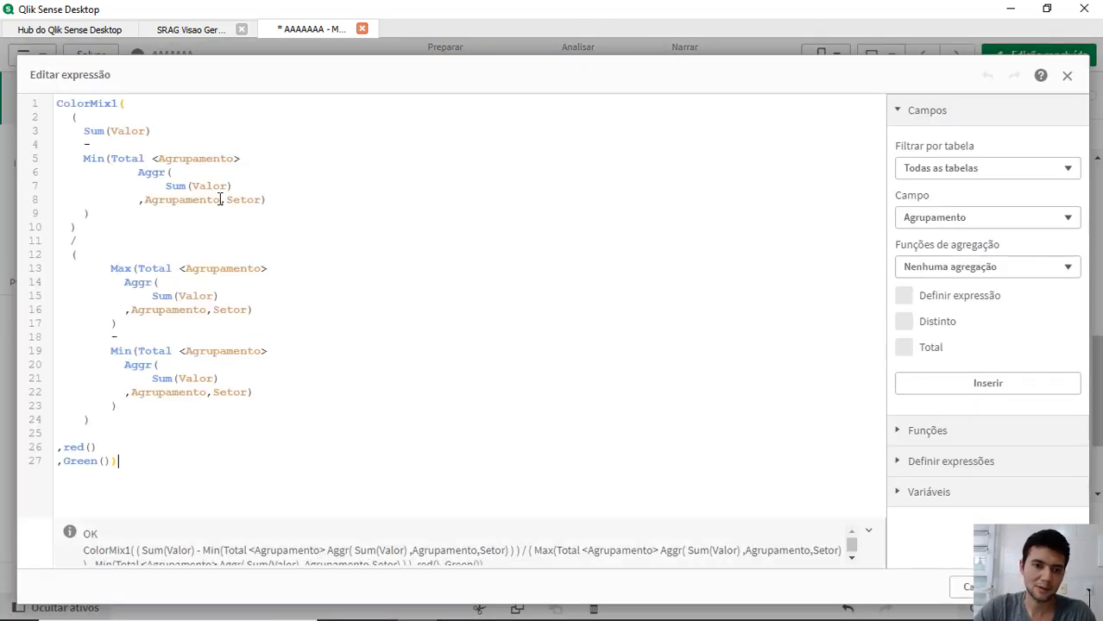
{"action": "left_click", "coordinate": [89, 419]}
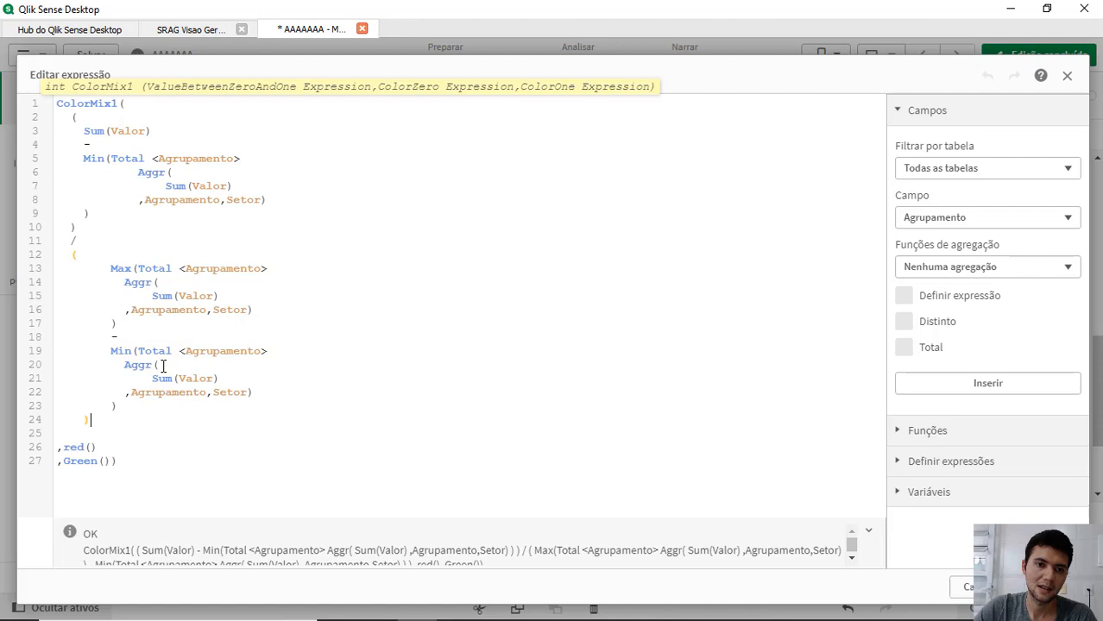
{"action": "left_click", "coordinate": [73, 122], "text": "shift"}
{"action": "key", "text": "ctrl+c"}
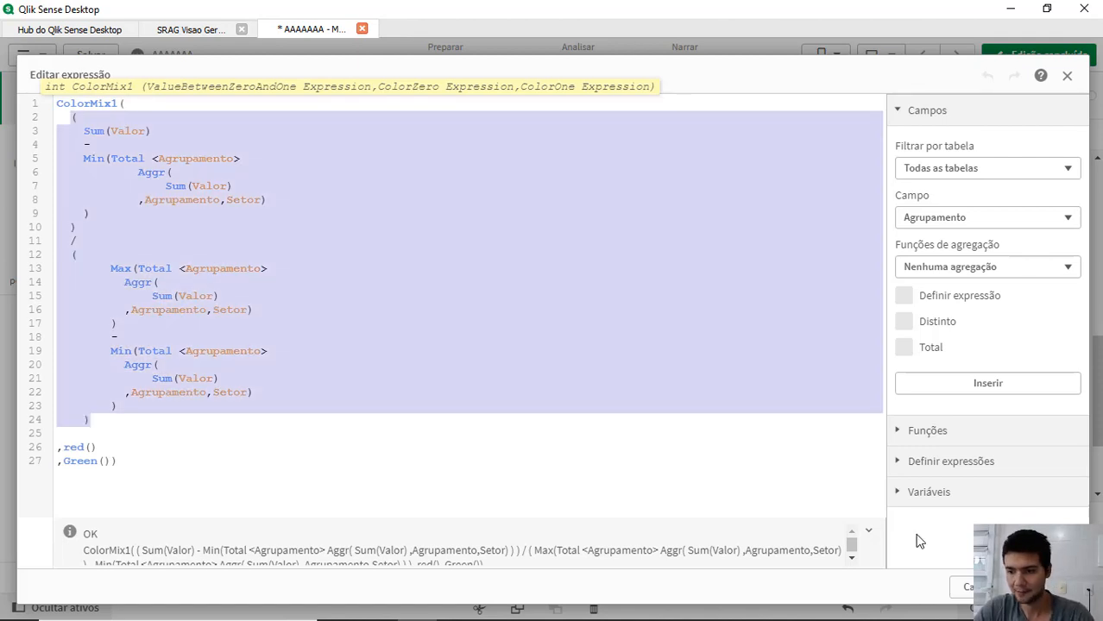
{"action": "left_click", "coordinate": [956, 586]}
- Add a new measure to the pivot table using the copied (Sum(Valor) - Min) / (Max - Min) ratio as its expression
{"action": "scroll", "coordinate": [999, 248], "scroll_direction": "up", "scroll_amount": 5}
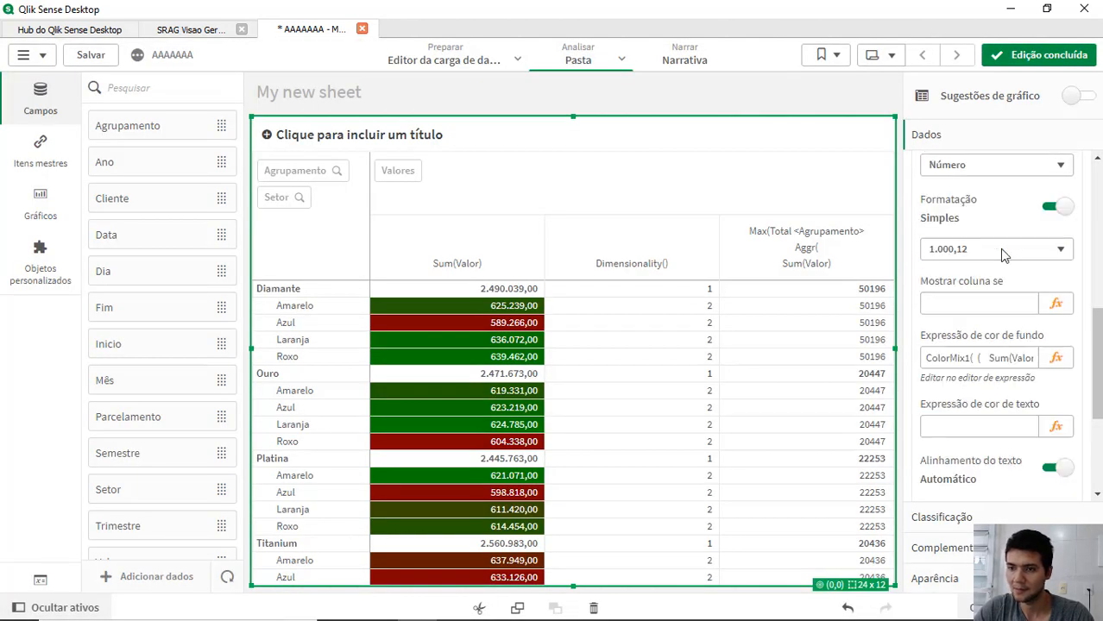
{"action": "left_click", "coordinate": [979, 347]}
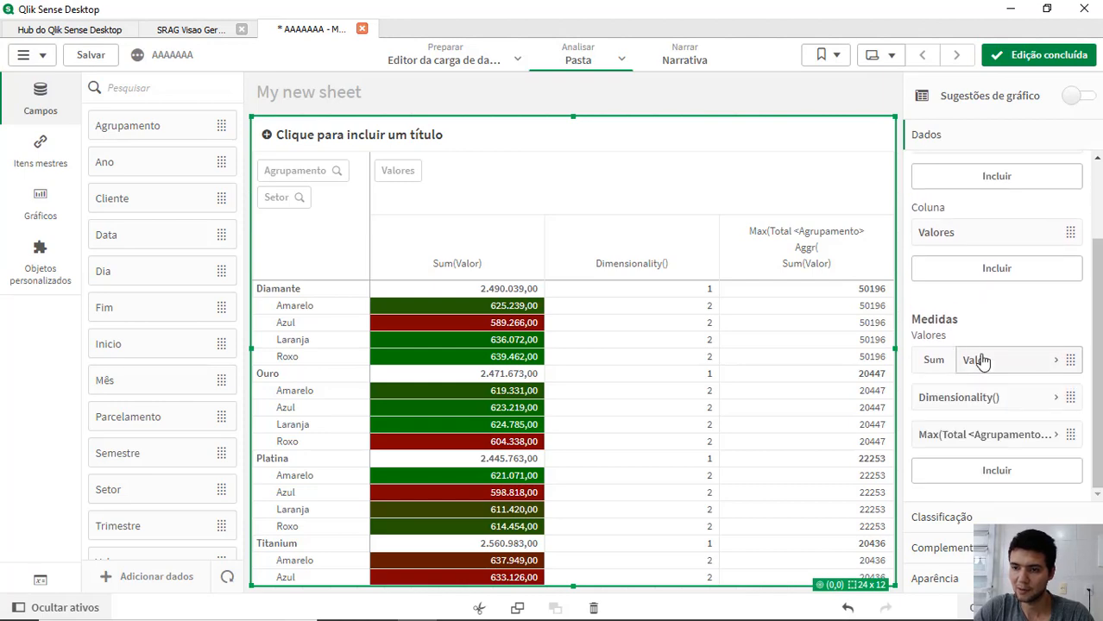
{"action": "left_click", "coordinate": [995, 483]}
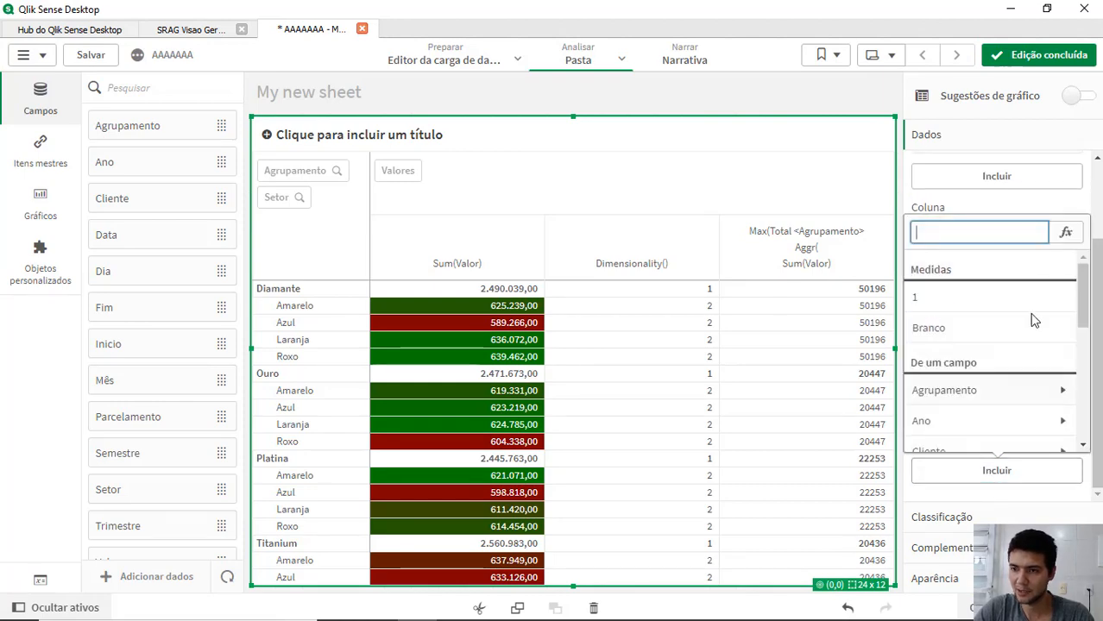
{"action": "left_click", "coordinate": [1069, 233]}
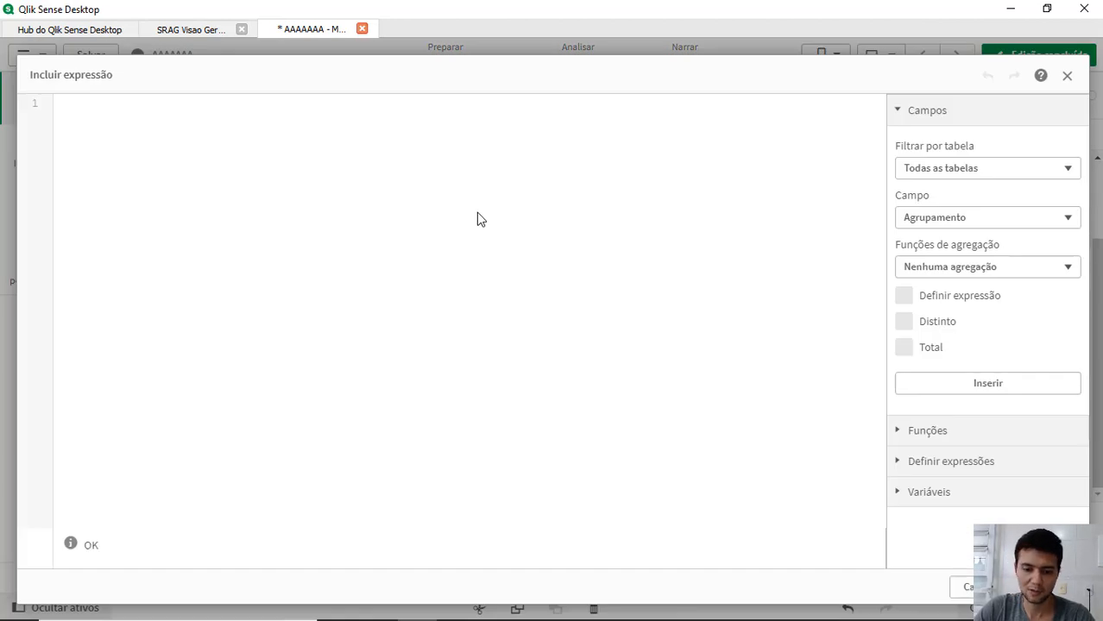
{"action": "key", "text": "ctrl+v"}
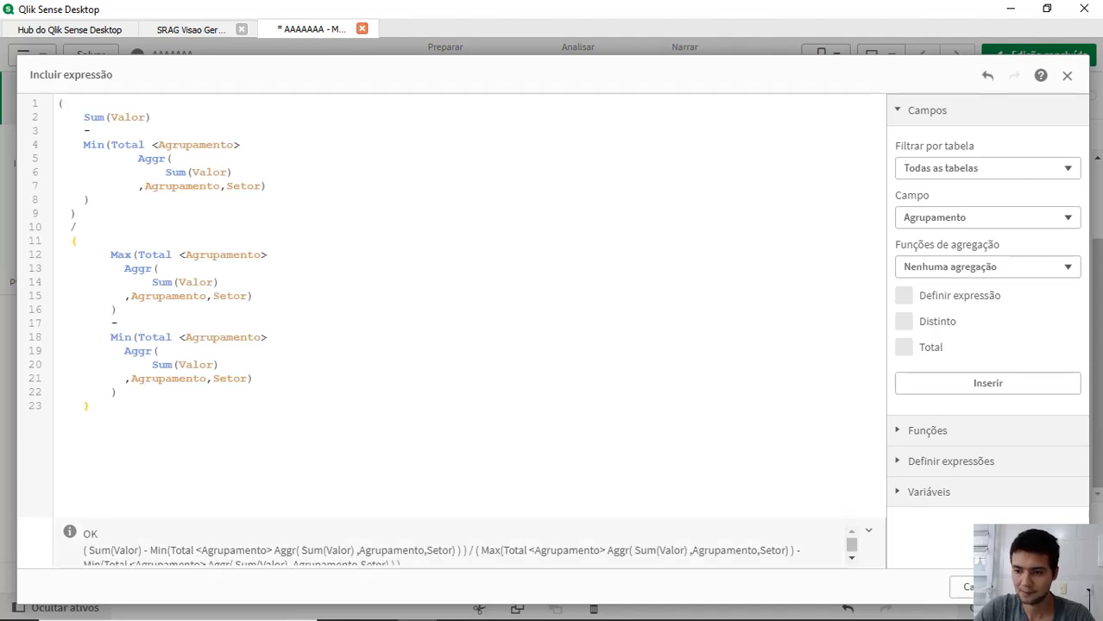
{"action": "left_click", "coordinate": [1047, 587]}
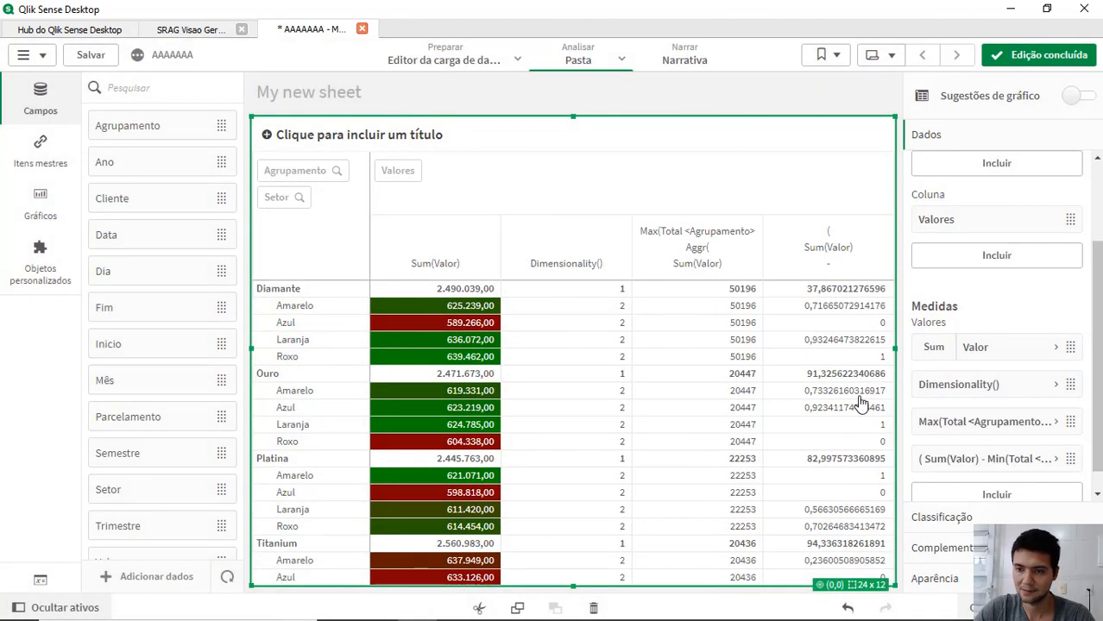
- Set the new ratio measure's number format to Número with the 12,3% formatting
{"action": "scroll", "coordinate": [928, 397], "scroll_direction": "down", "scroll_amount": 1}
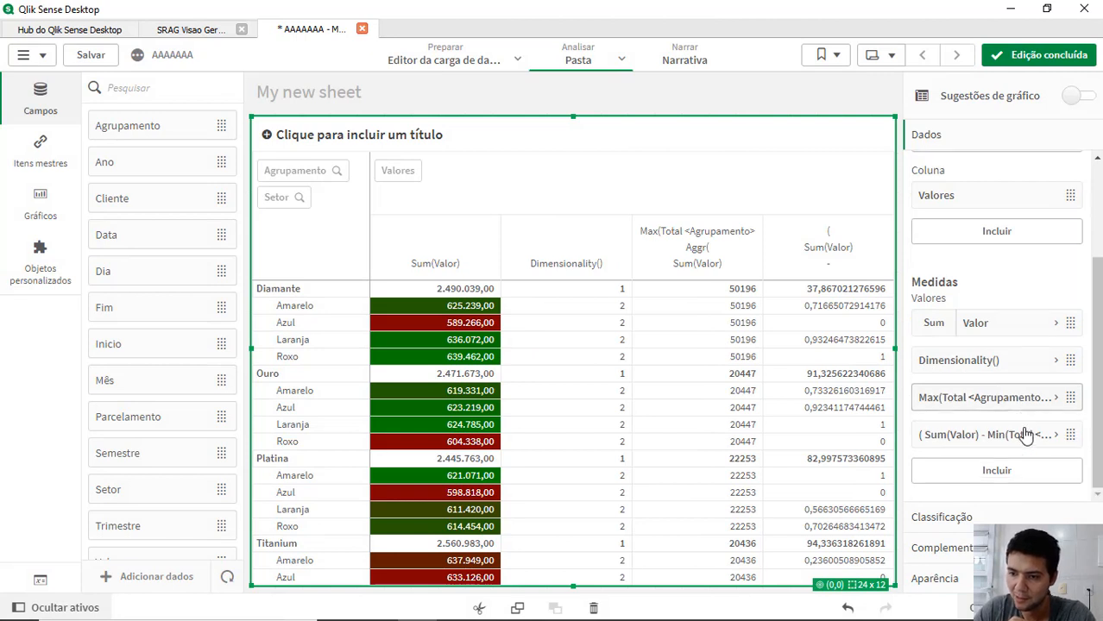
{"action": "left_click", "coordinate": [998, 436]}
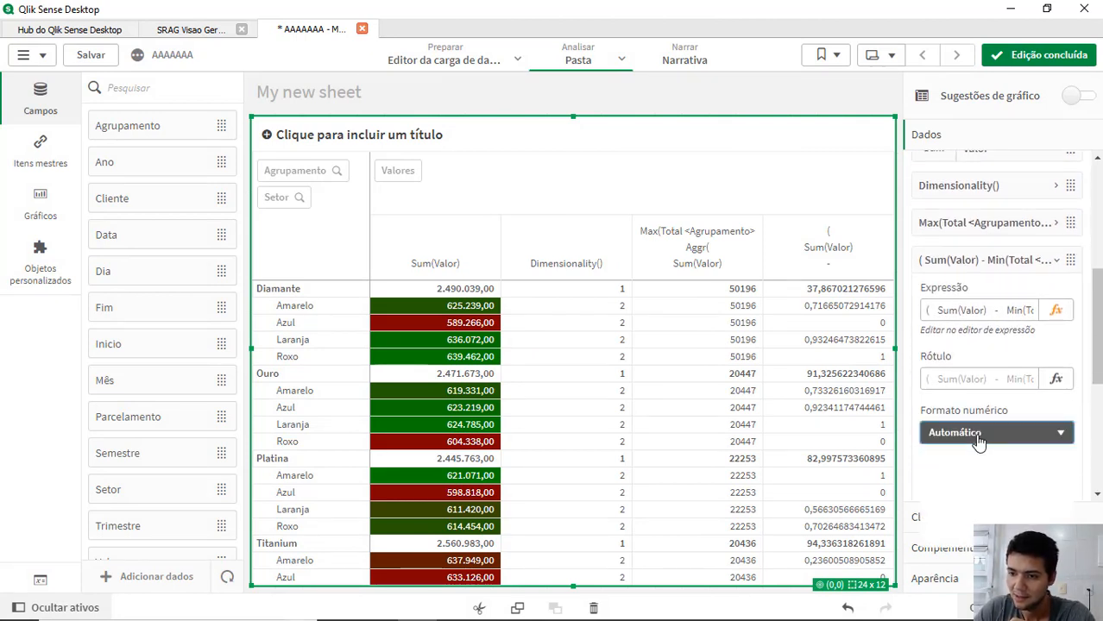
{"action": "left_click", "coordinate": [979, 435]}
{"action": "left_click", "coordinate": [971, 474]}
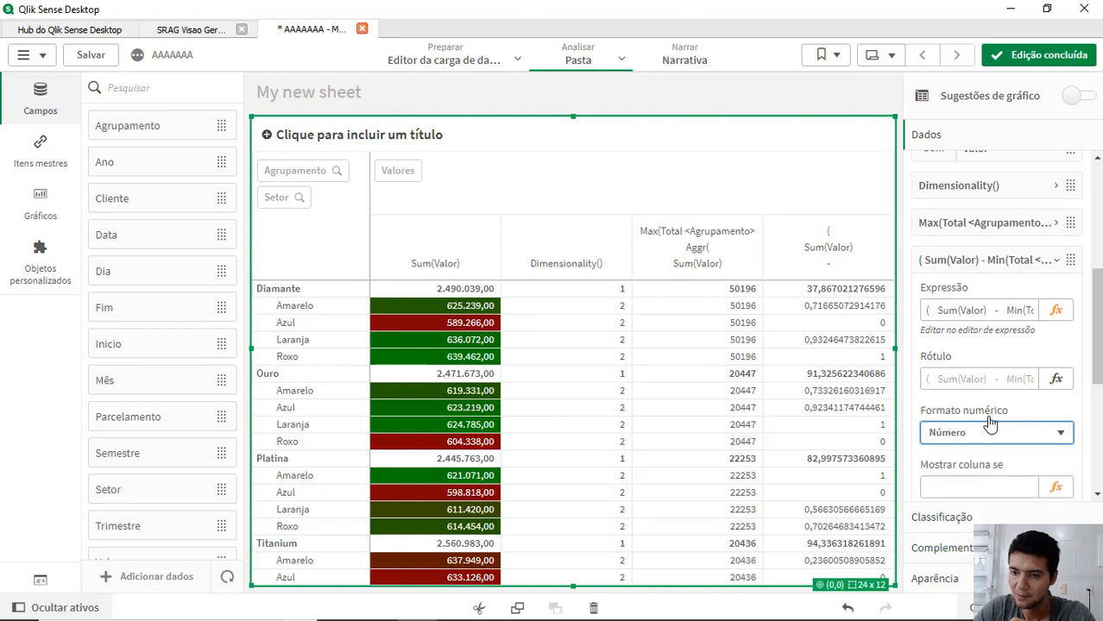
{"action": "scroll", "coordinate": [964, 345], "scroll_direction": "down", "scroll_amount": 2}
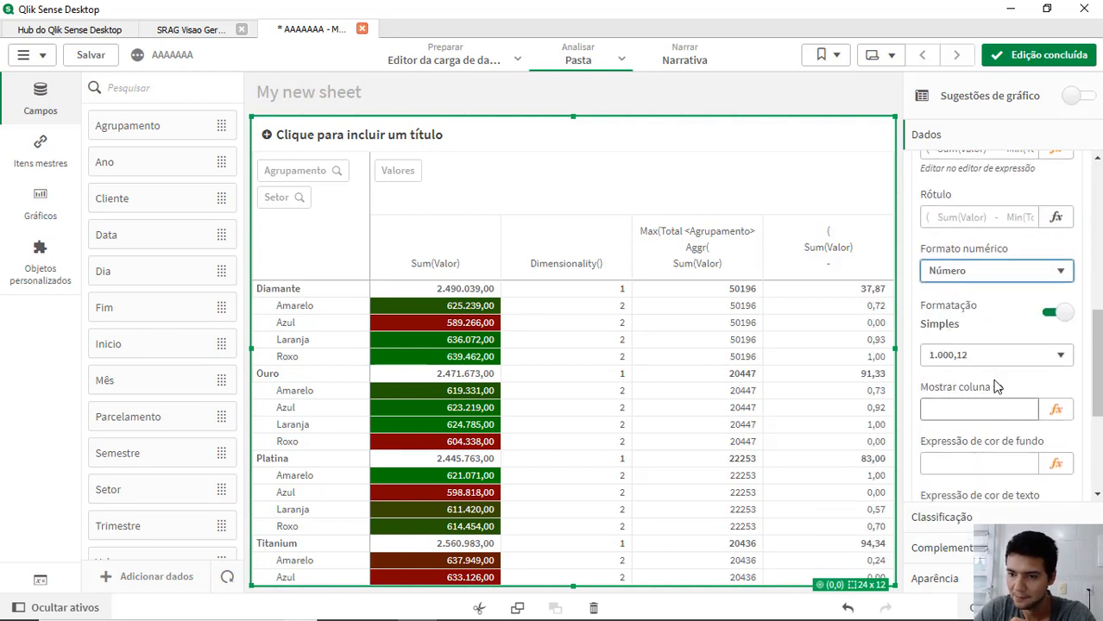
{"action": "left_click", "coordinate": [1014, 356]}
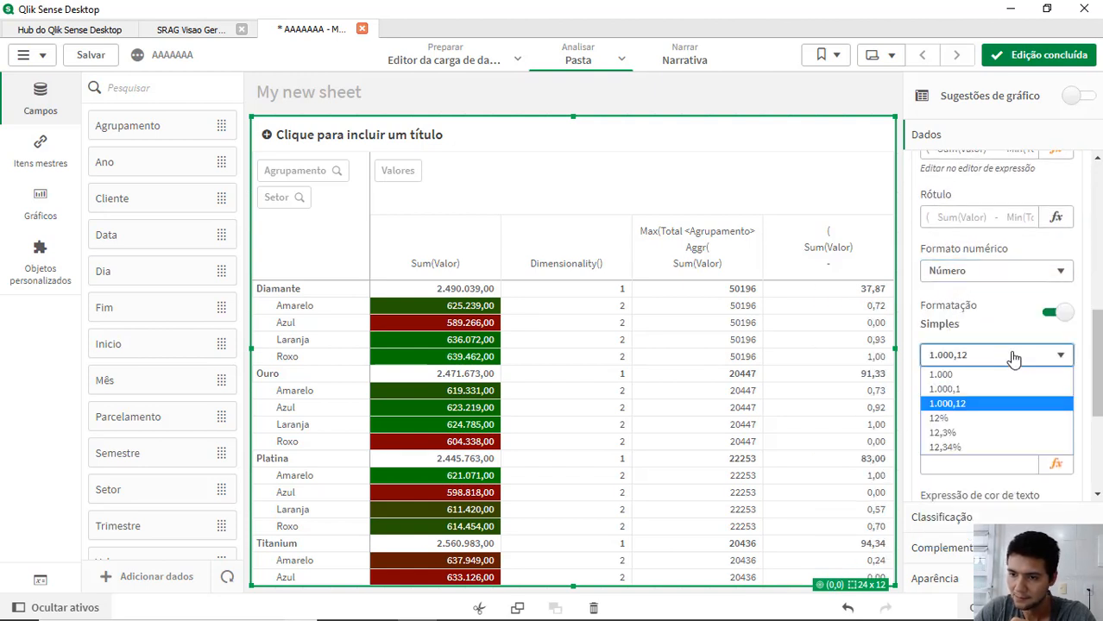
{"action": "left_click", "coordinate": [972, 433]}
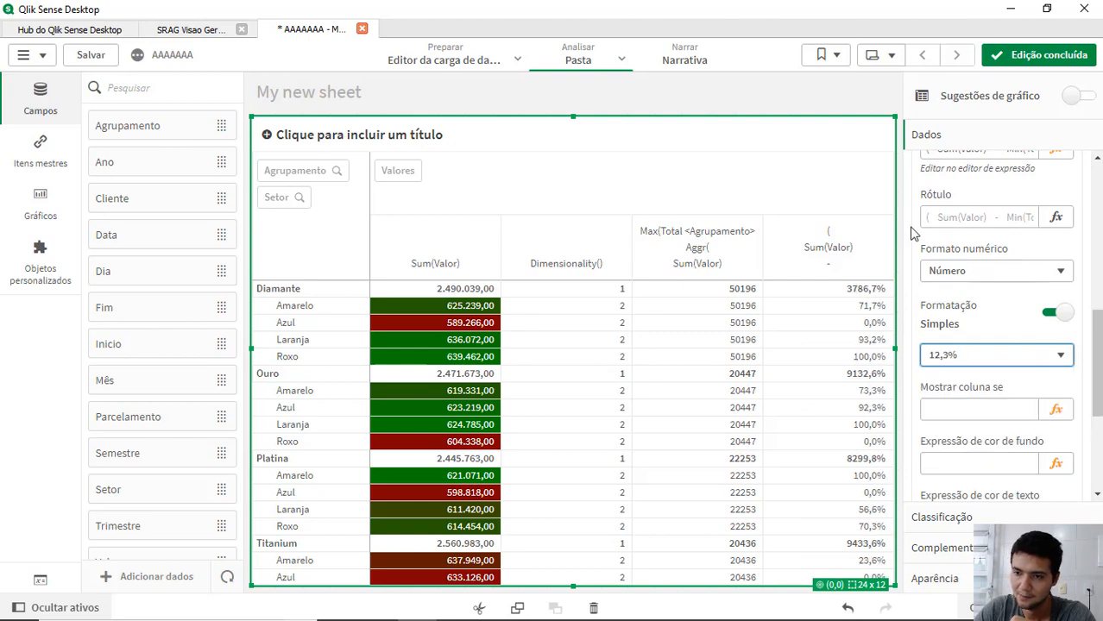
{"action": "left_click", "coordinate": [990, 361]}
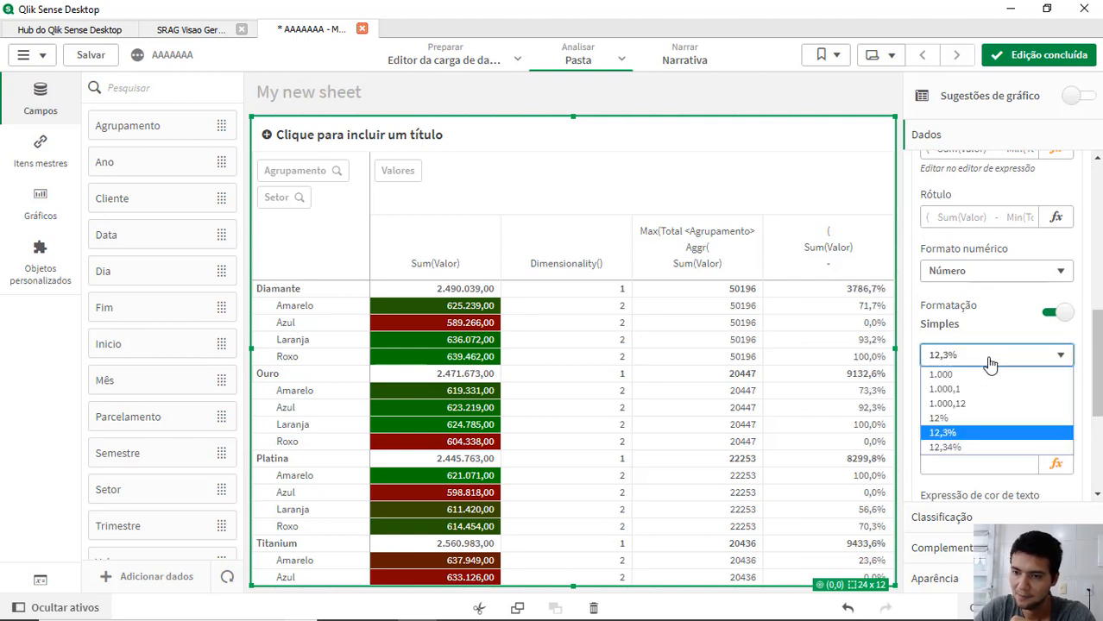
{"action": "left_click", "coordinate": [990, 362]}
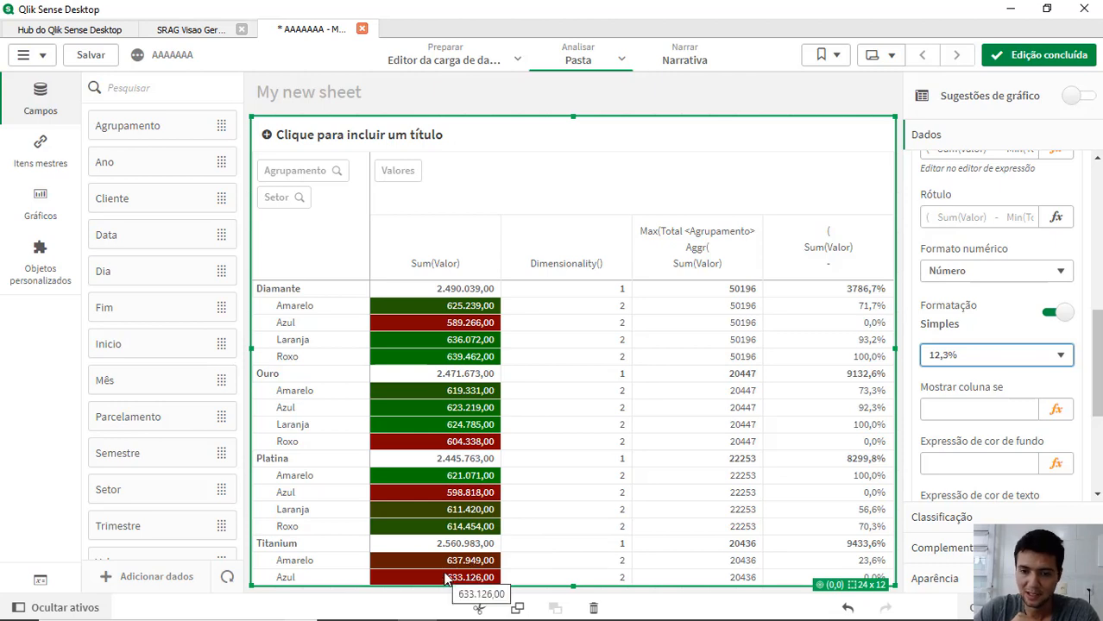
- Finish editing the sheet and view the coloured pivot table down to the Titanium rows
{"action": "left_click", "coordinate": [1069, 54]}
{"action": "scroll", "coordinate": [693, 528], "scroll_direction": "down", "scroll_amount": 2}
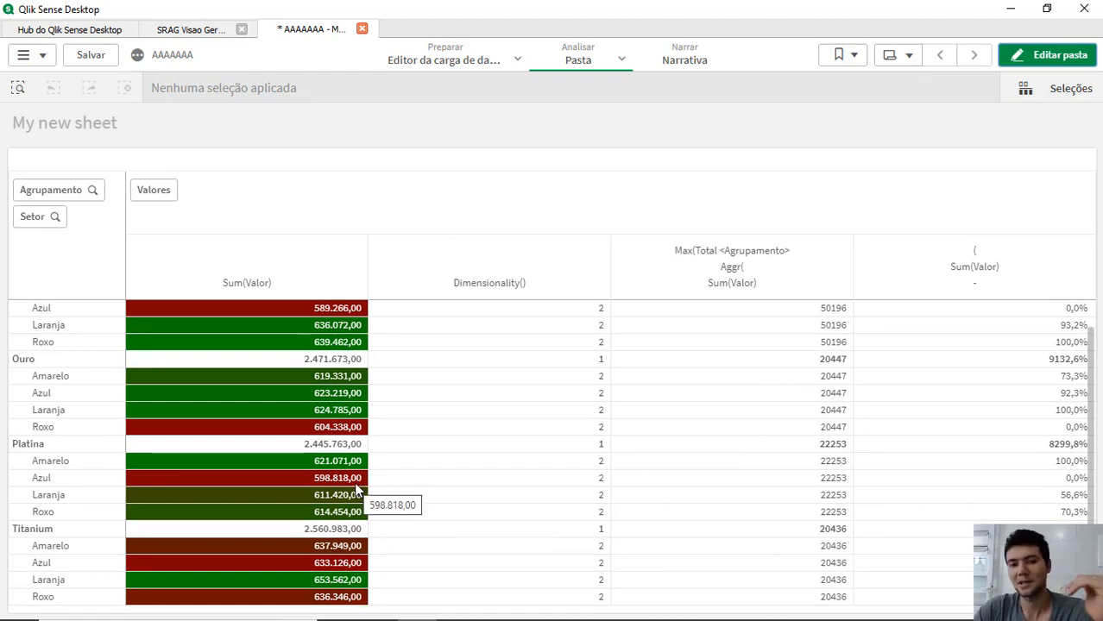
- Resume editing the sheet and remove the Setor dimension from both Aggr functions in the Max minus Min measure's expression
{"action": "scroll", "coordinate": [358, 484], "scroll_direction": "up", "scroll_amount": 2}
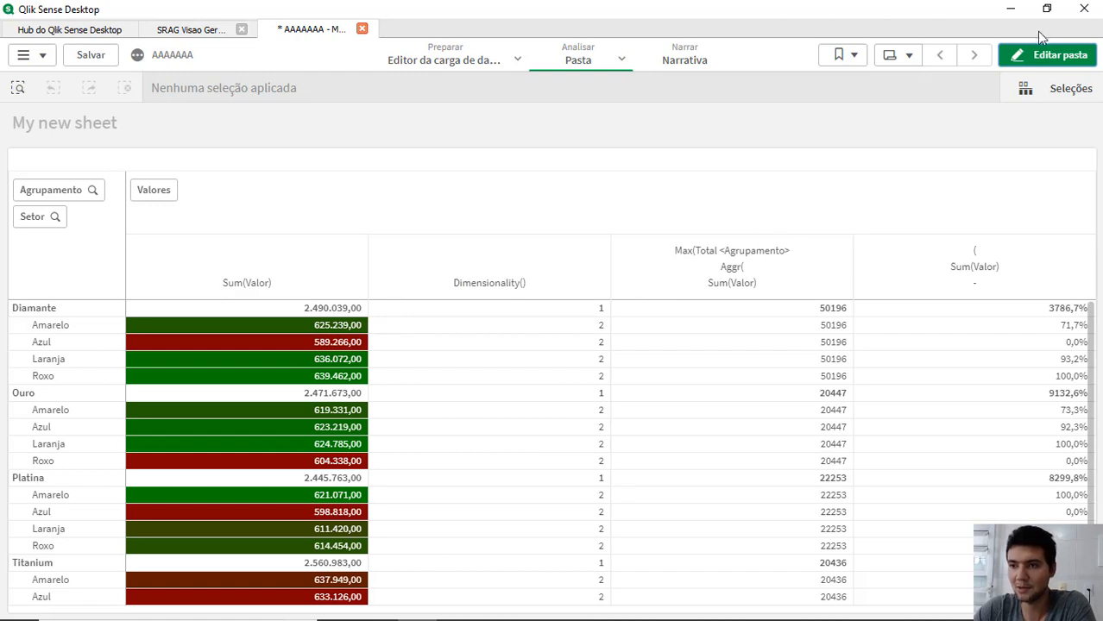
{"action": "left_click", "coordinate": [1049, 61]}
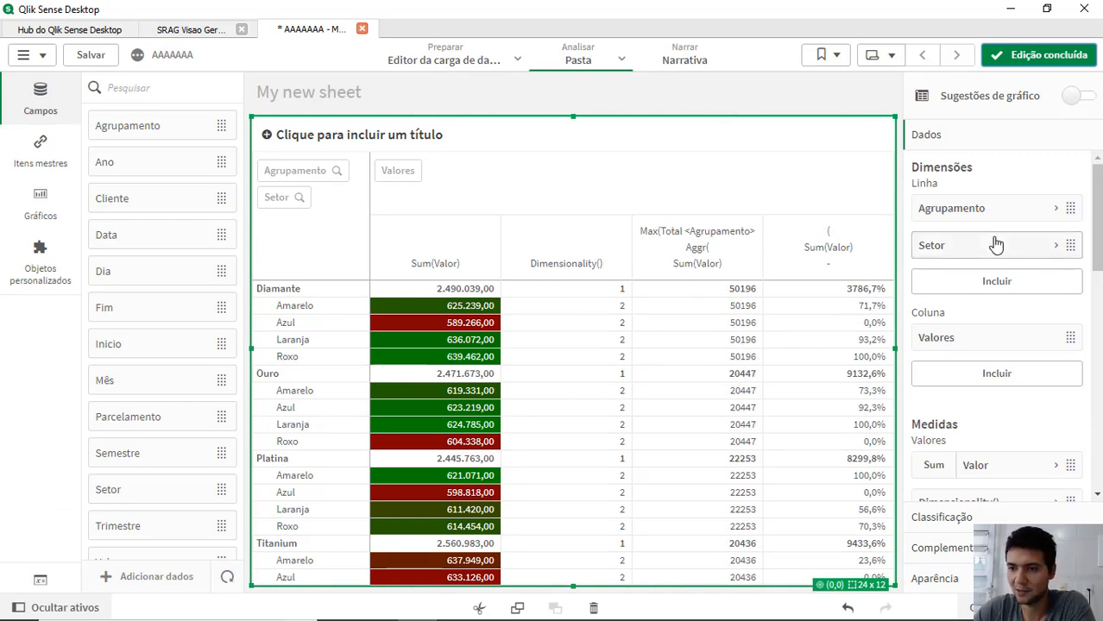
{"action": "scroll", "coordinate": [1009, 417], "scroll_direction": "down", "scroll_amount": 3}
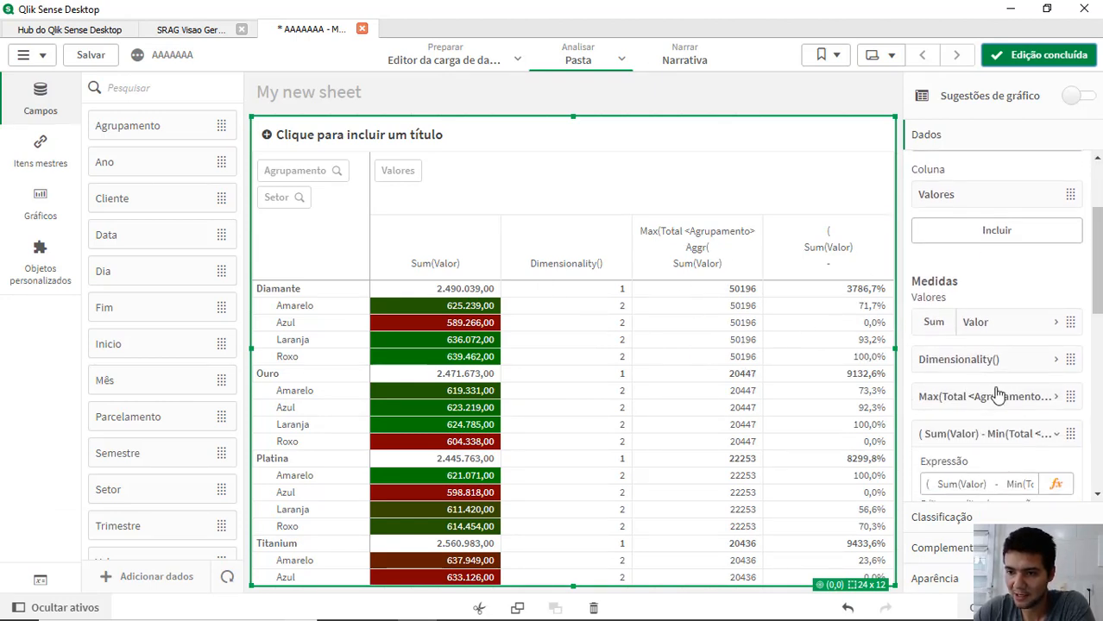
{"action": "scroll", "coordinate": [990, 448], "scroll_direction": "down", "scroll_amount": 2}
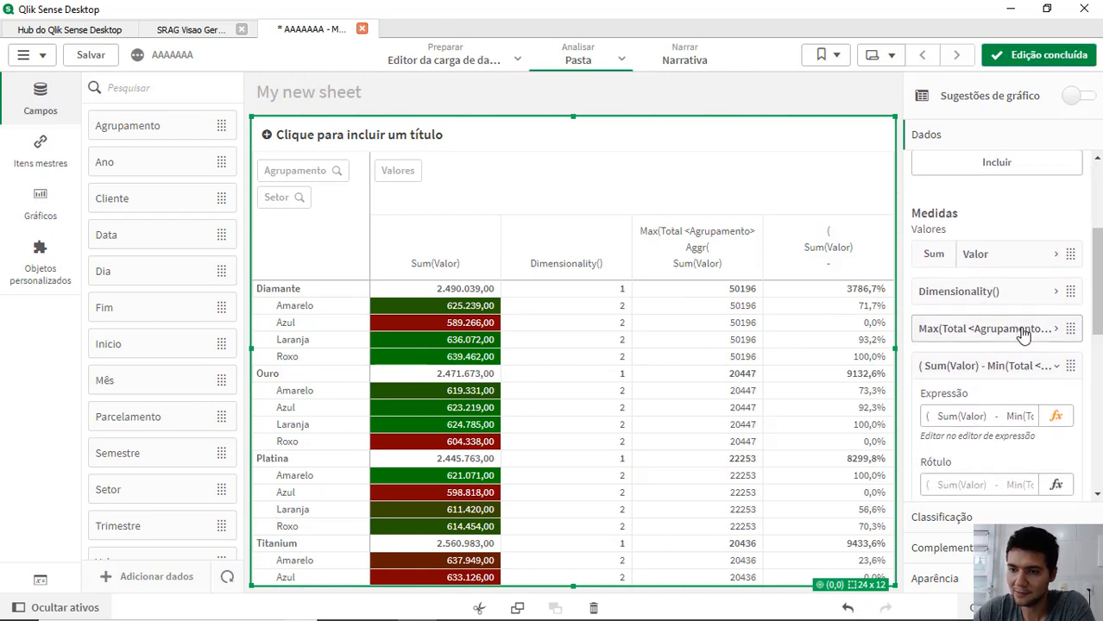
{"action": "left_click", "coordinate": [1022, 328]}
{"action": "left_click", "coordinate": [1054, 379]}
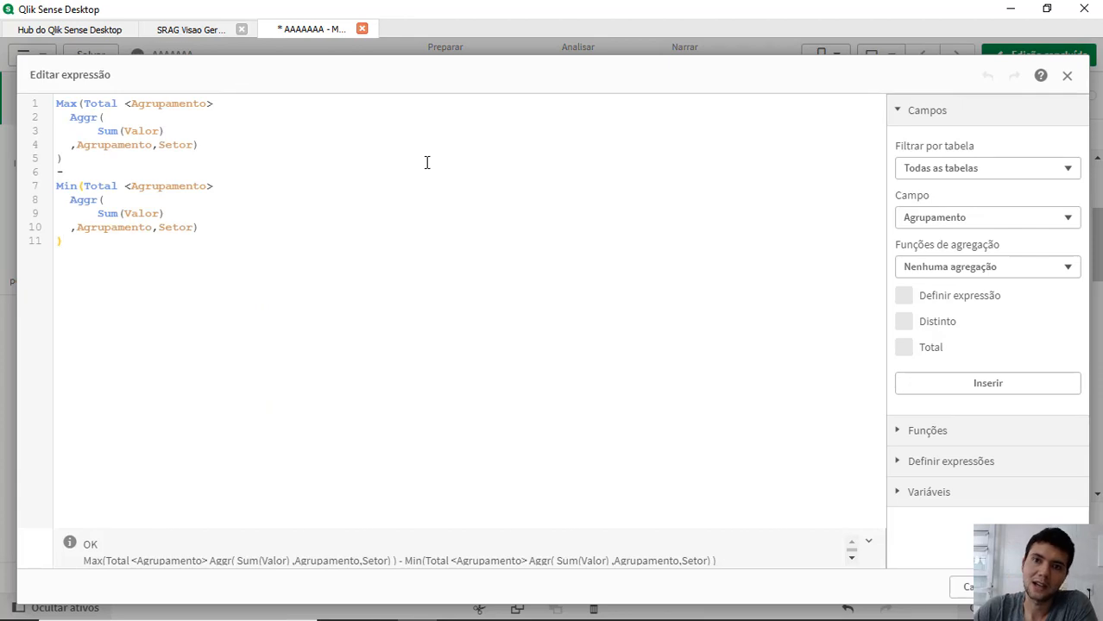
{"action": "double_click", "coordinate": [170, 145]}
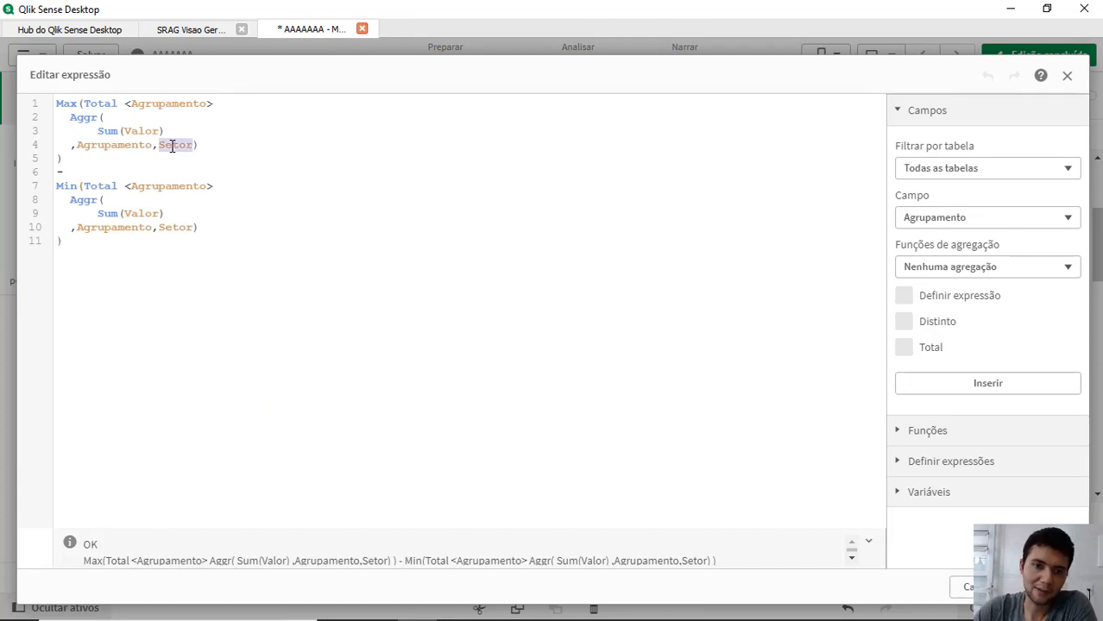
{"action": "key", "text": "BackSpace"}
{"action": "key", "text": "BackSpace"}
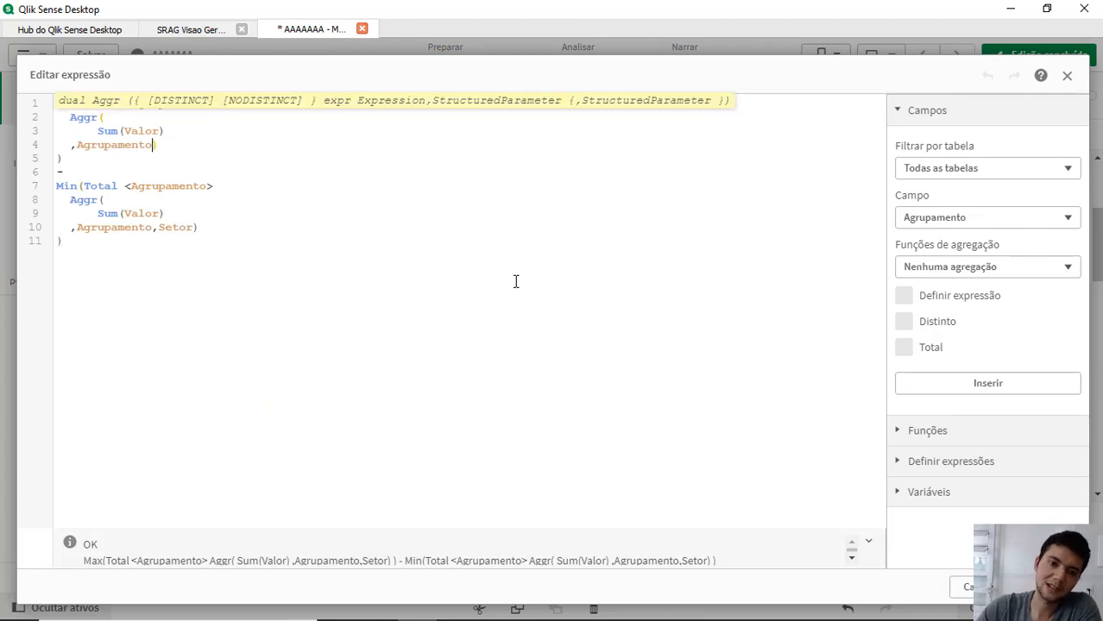
{"action": "double_click", "coordinate": [170, 228]}
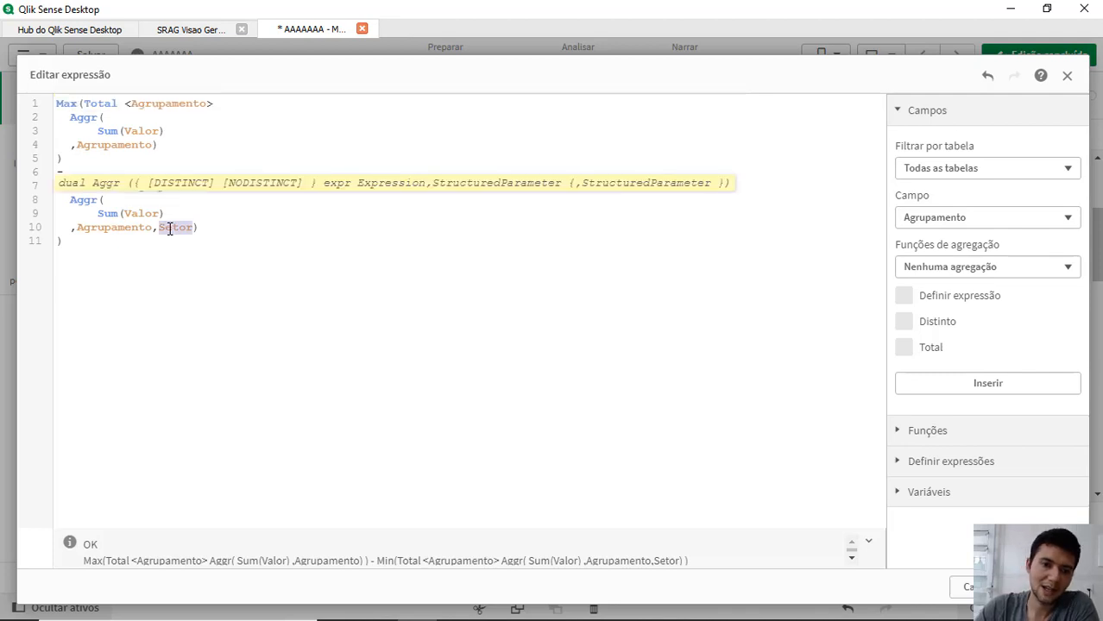
{"action": "key", "text": "BackSpace"}
{"action": "key", "text": "BackSpace"}
{"action": "left_click", "coordinate": [268, 301]}
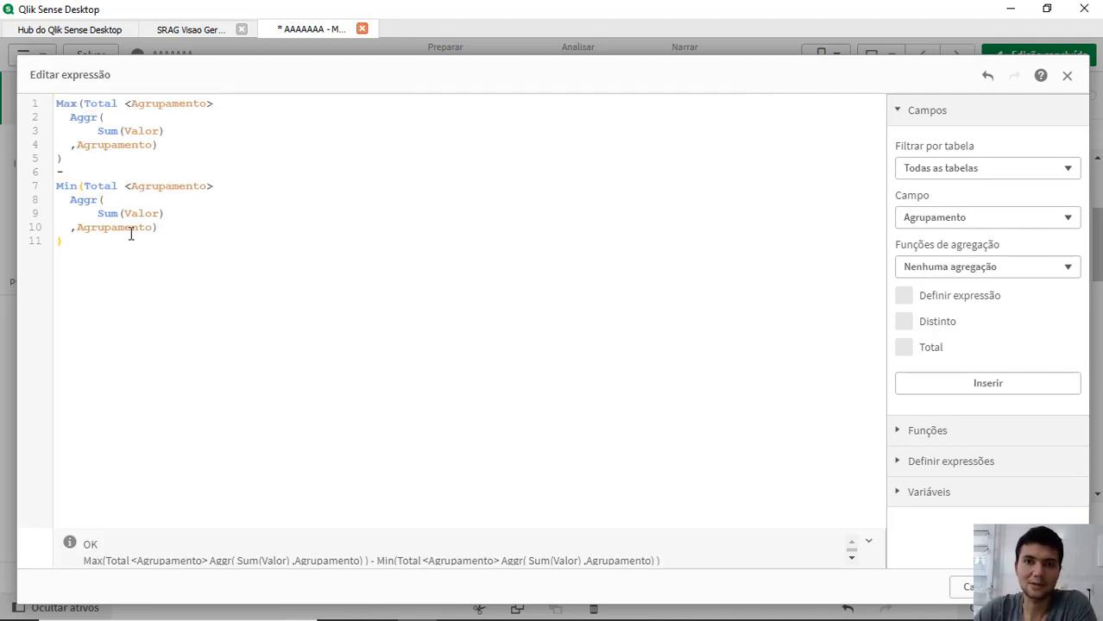
- Remove the <Agrupamento> qualifier from both Total clauses of the Max minus Min expression and apply the change
{"action": "left_click", "coordinate": [131, 103]}
{"action": "key", "text": "shift+End"}
{"action": "key", "text": "Delete"}
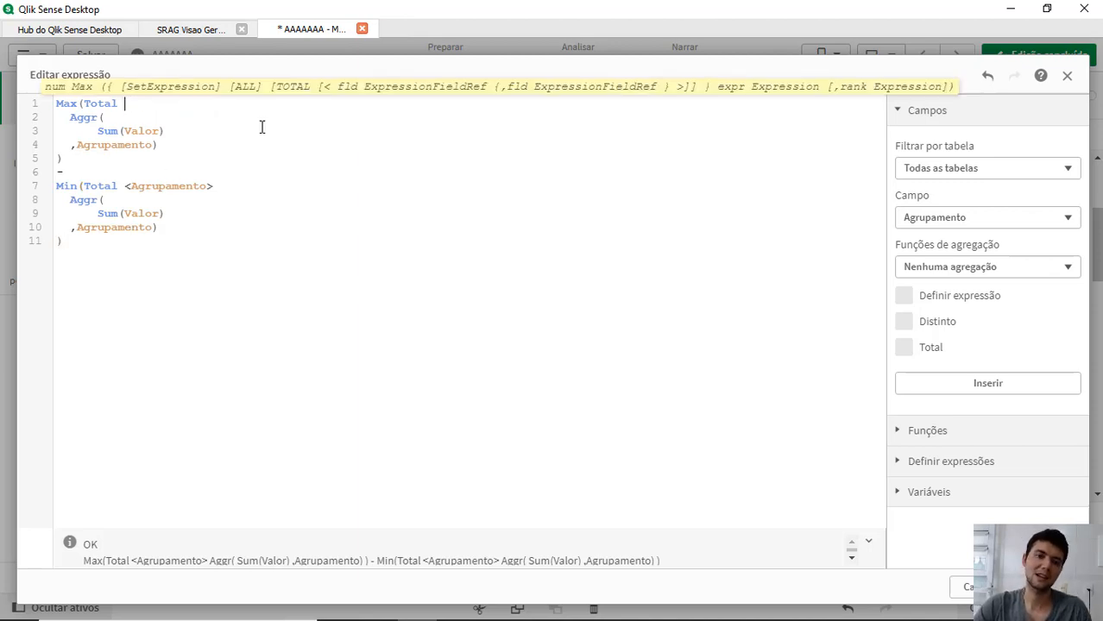
{"action": "left_click", "coordinate": [127, 187]}
{"action": "key", "text": "shift+End"}
{"action": "key", "text": "Delete"}
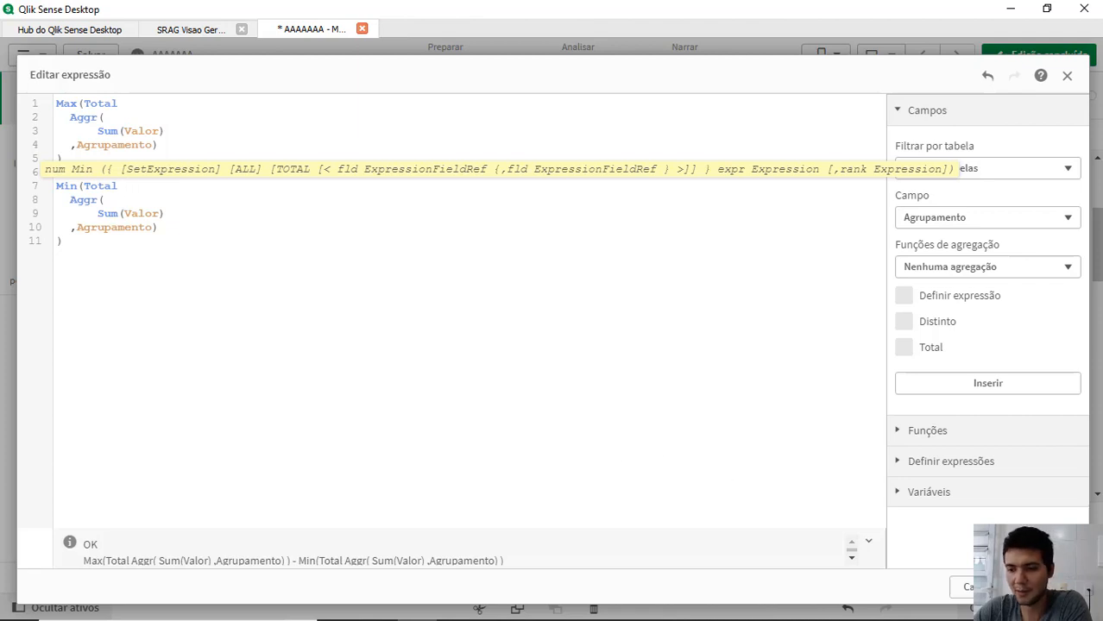
{"action": "left_click", "coordinate": [1047, 586]}
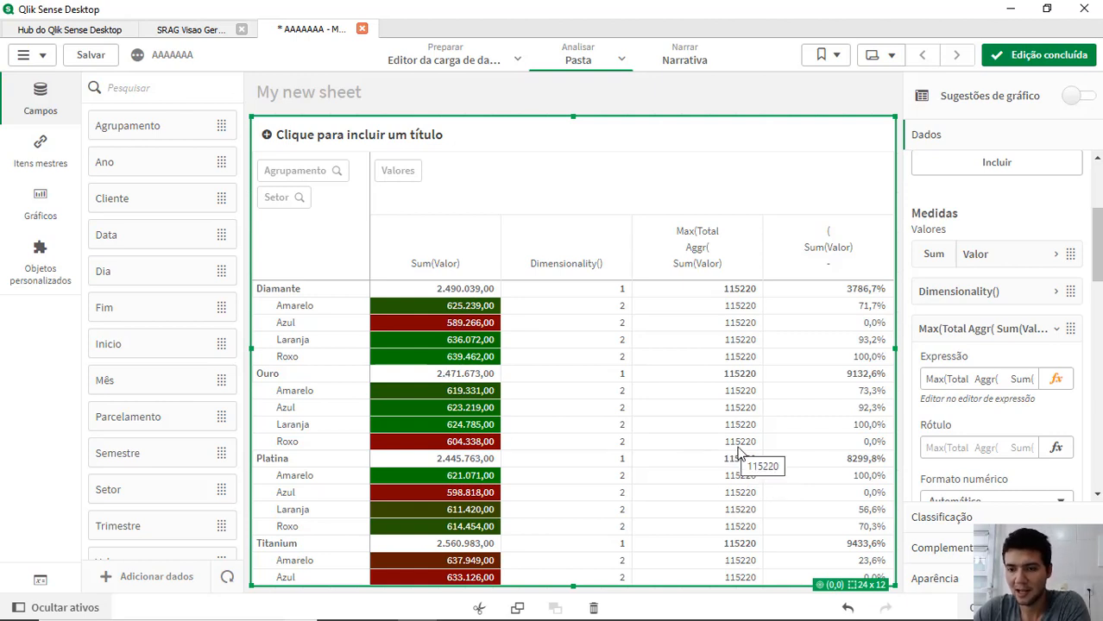
- Copy the measure's entire Max minus Min expression, leave it unchanged, and collapse the measure's settings
{"action": "left_click", "coordinate": [1055, 379]}
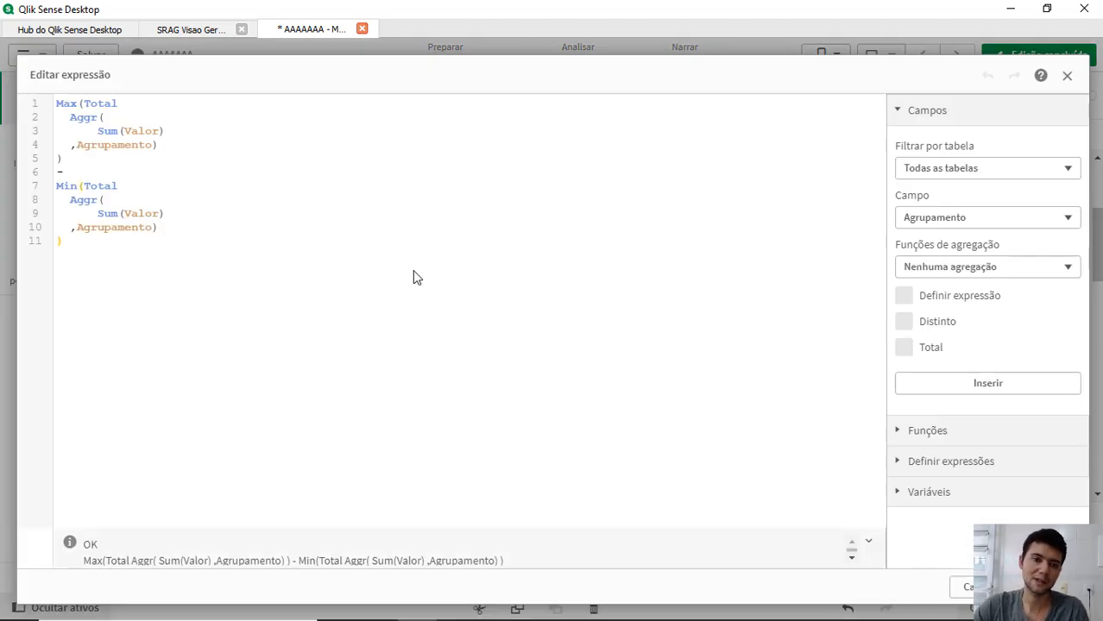
{"action": "key", "text": "ctrl+a"}
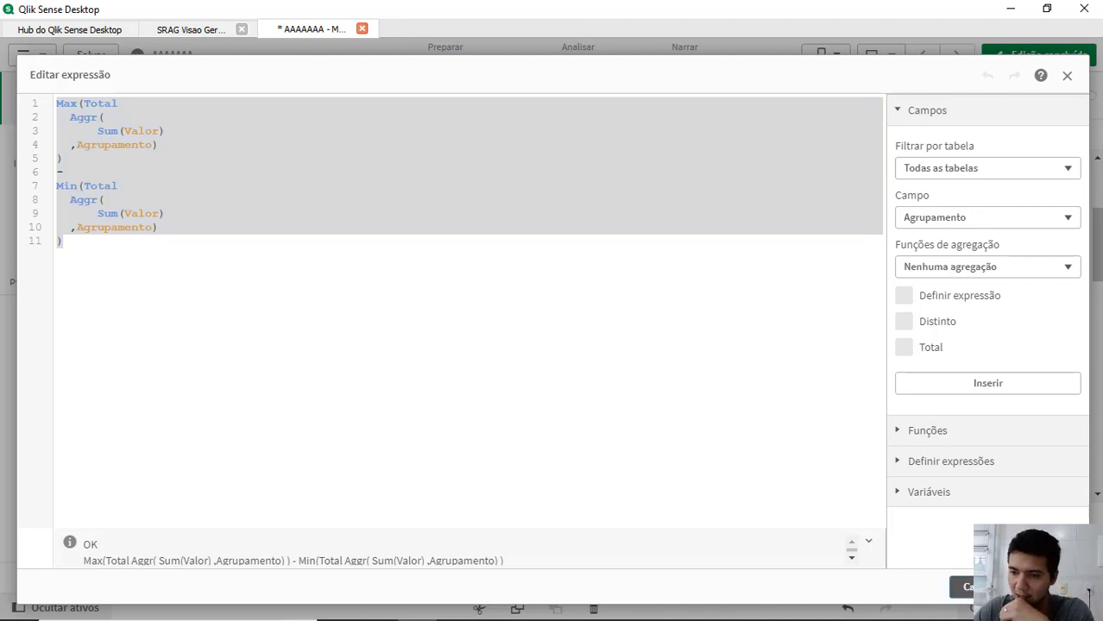
{"action": "left_click", "coordinate": [954, 586]}
{"action": "left_click", "coordinate": [992, 342]}
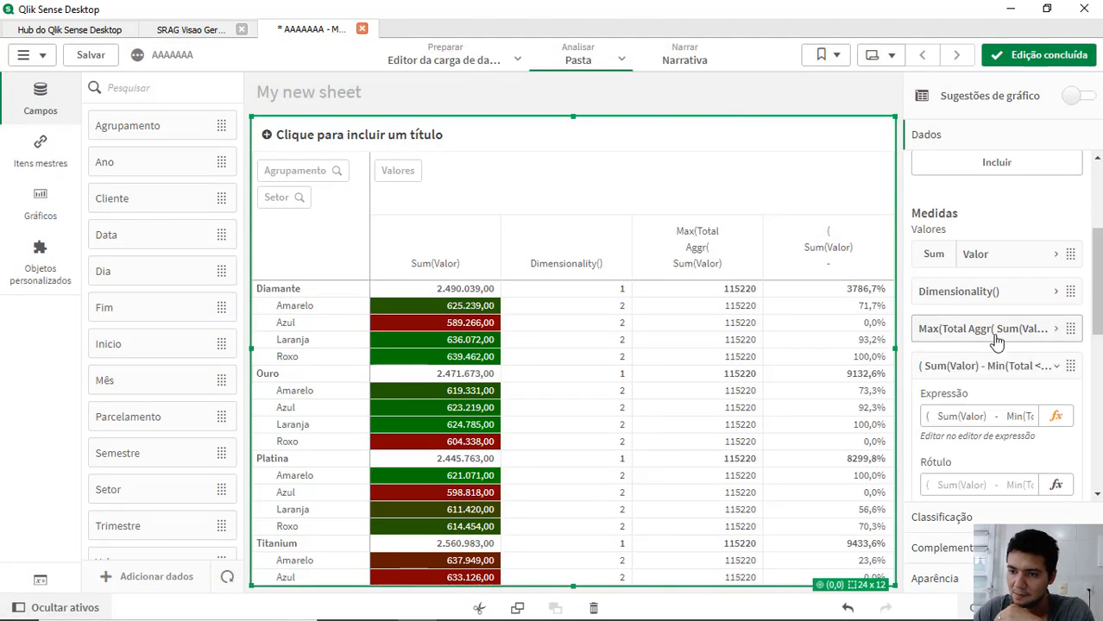
- Comment out Sum(Valor)'s existing ColorMix1 background colour expression with /* and */, labelling the block NIVEL 2
{"action": "scroll", "coordinate": [978, 434], "scroll_direction": "down", "scroll_amount": 2}
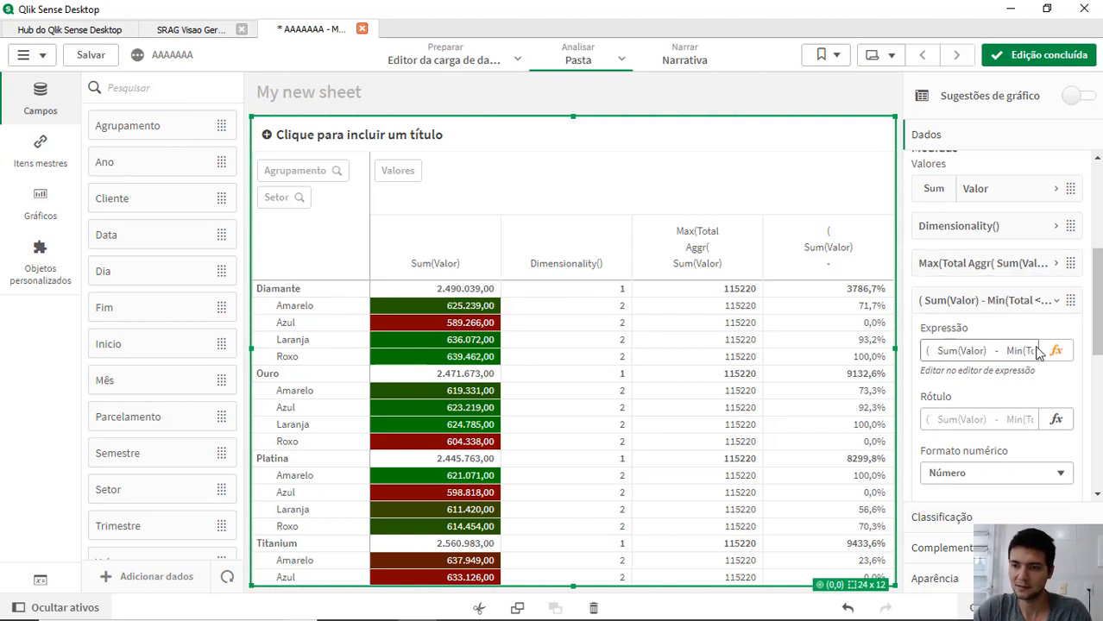
{"action": "scroll", "coordinate": [1018, 336], "scroll_direction": "up", "scroll_amount": 4}
{"action": "left_click", "coordinate": [992, 334]}
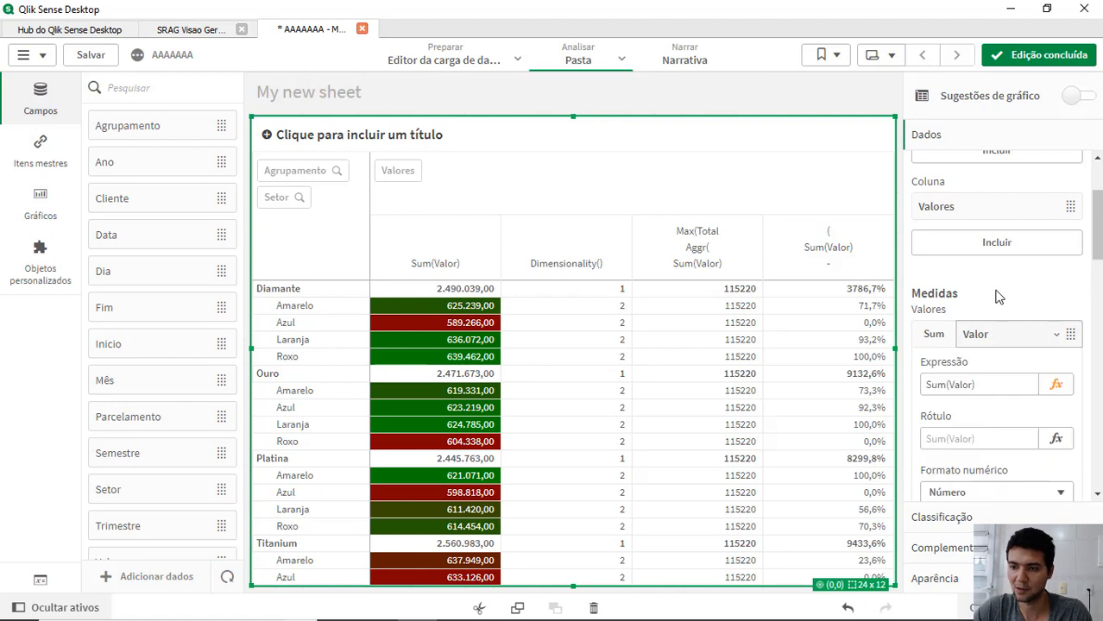
{"action": "scroll", "coordinate": [998, 296], "scroll_direction": "down", "scroll_amount": 4}
{"action": "scroll", "coordinate": [1001, 302], "scroll_direction": "down", "scroll_amount": 5}
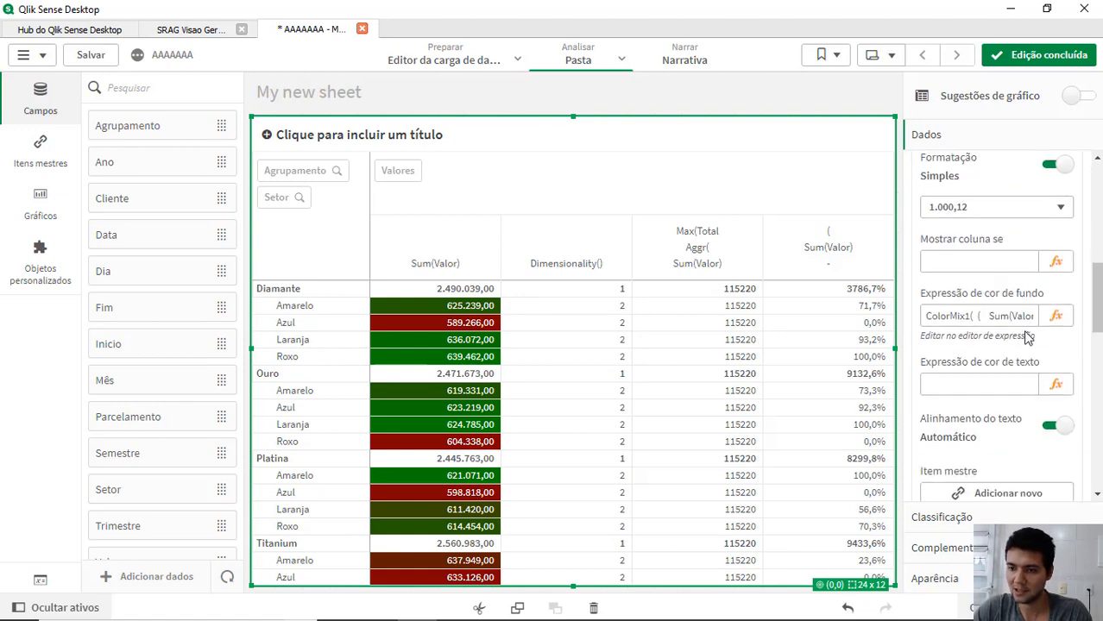
{"action": "left_click", "coordinate": [1054, 317]}
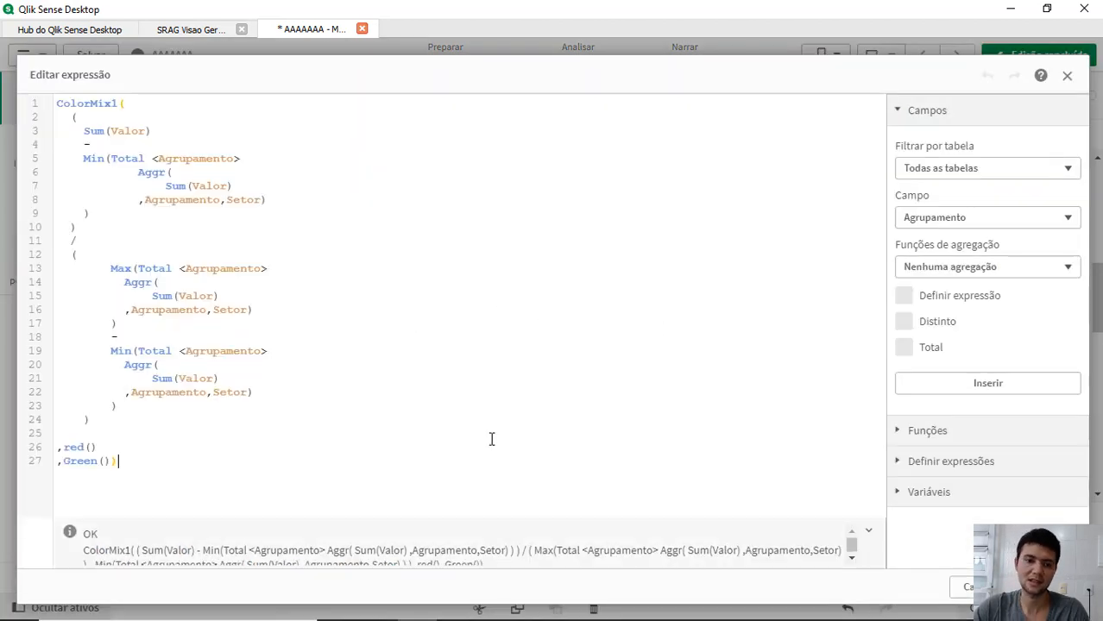
{"action": "key", "text": "Return"}
{"action": "key", "text": "Return"}
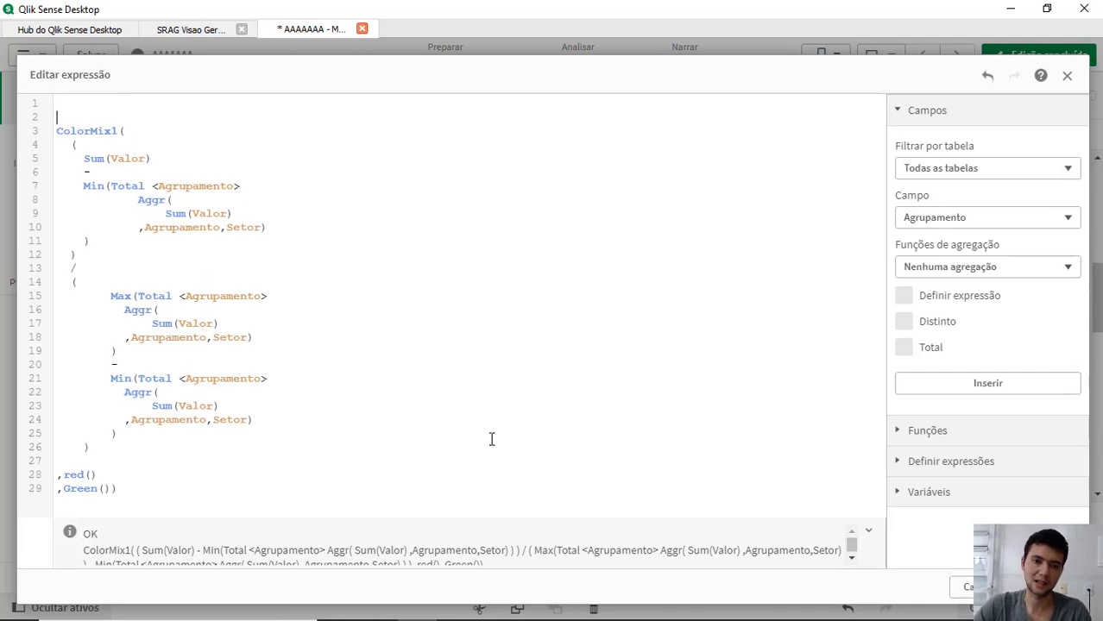
{"action": "type", "text": "/*"}
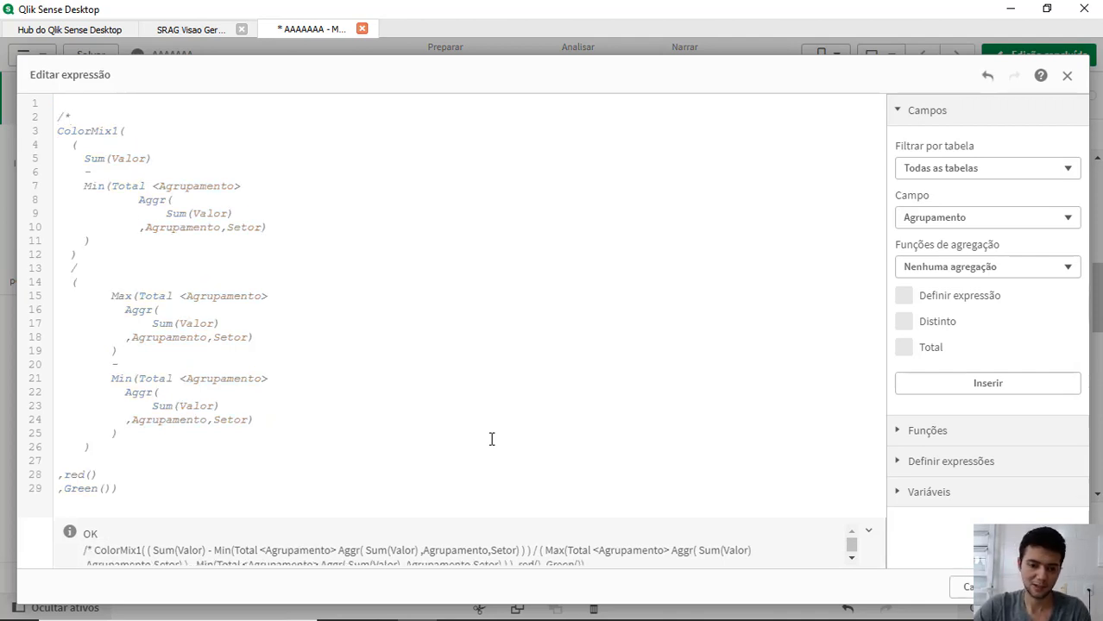
{"action": "type", "text": "NIVEL 2"}
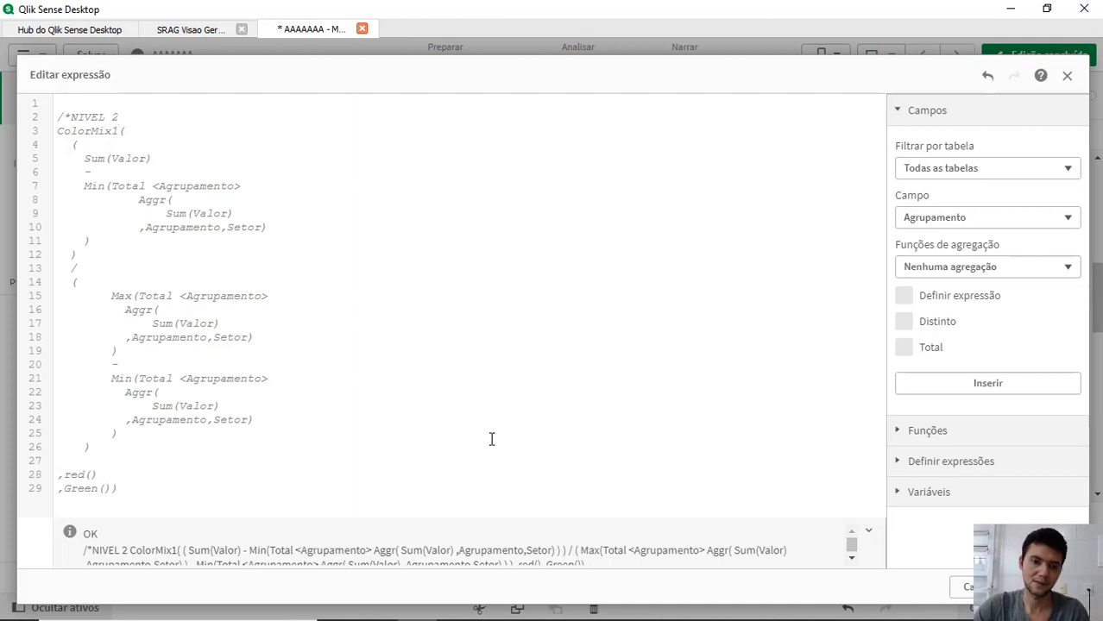
{"action": "key", "text": "Return"}
{"action": "type", "text": "*"}
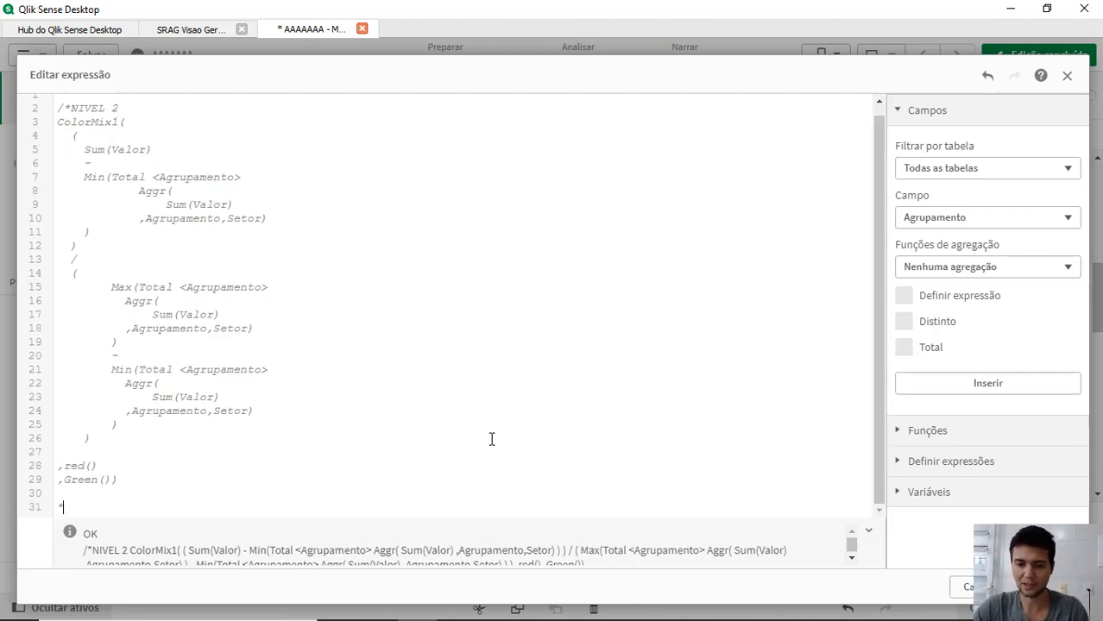
{"action": "type", "text": "/"}
- Add blank lines above the NIVEL 2 comment and insert an empty ColorMix1() function at the start of the expression
{"action": "key", "text": "Return"}
{"action": "key", "text": "Return"}
{"action": "key", "text": "Return"}
{"action": "key", "text": "Return"}
{"action": "key", "text": "Return"}
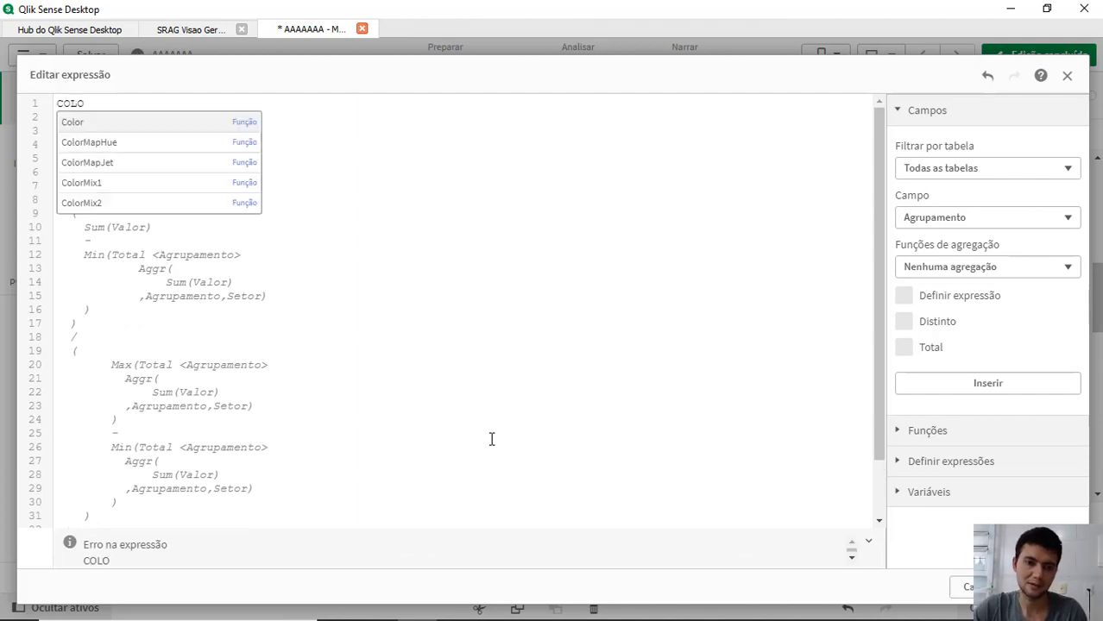
{"action": "key", "text": "Down"}
{"action": "key", "text": "Down"}
{"action": "key", "text": "Down"}
{"action": "key", "text": "Return"}
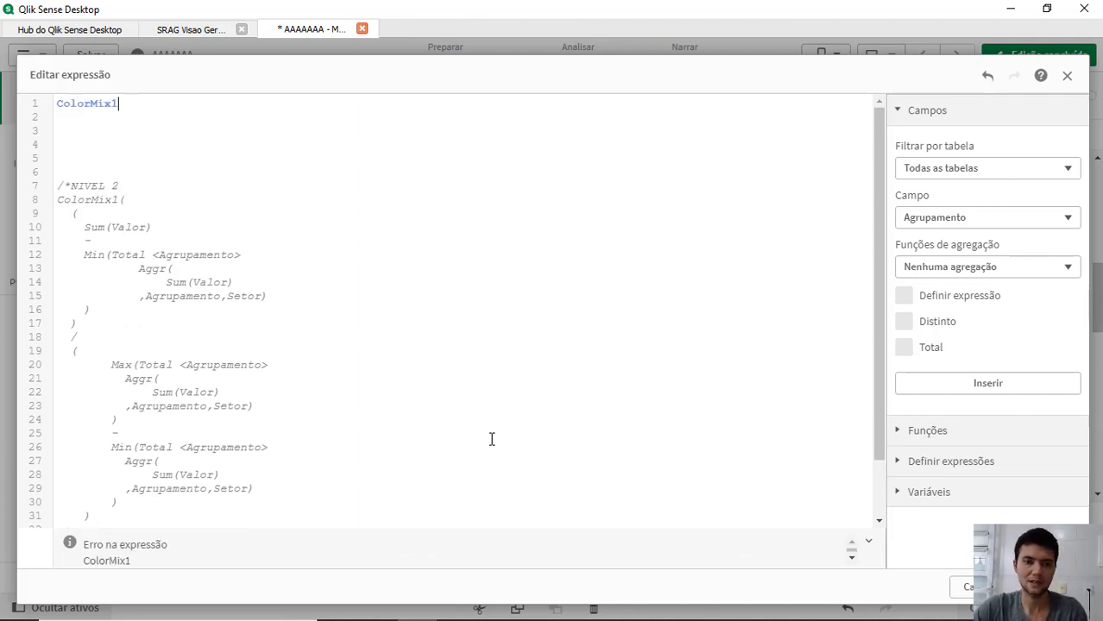
{"action": "key", "text": "Left"}
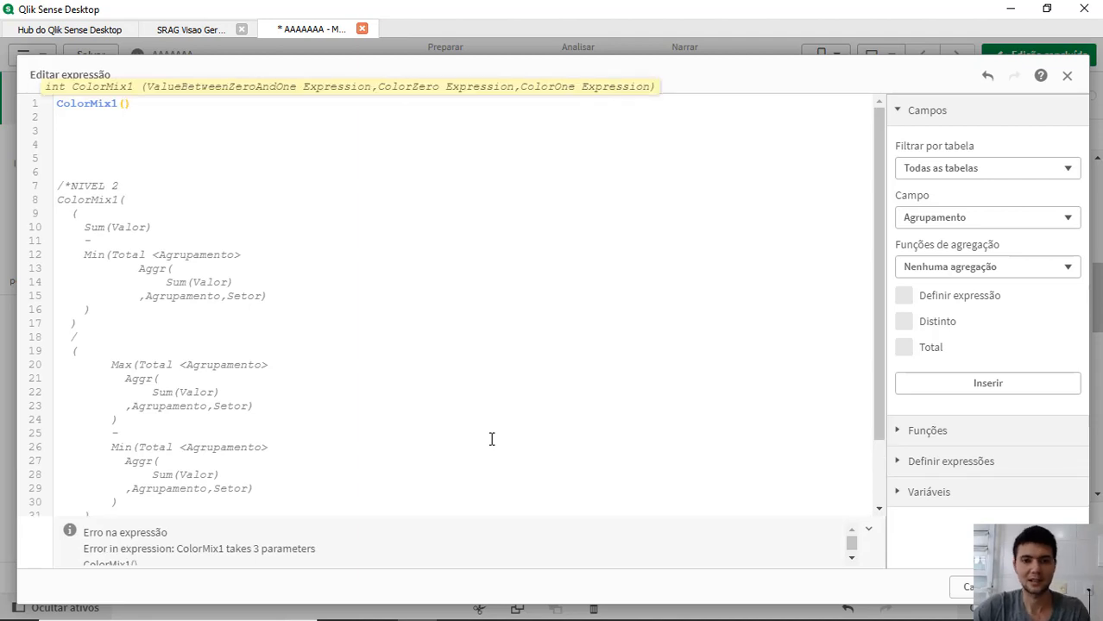
- Give the new ColorMix1 function red() and Blue() as its two colour arguments, each on its own line
{"action": "key", "text": "Return"}
{"action": "key", "text": "Return"}
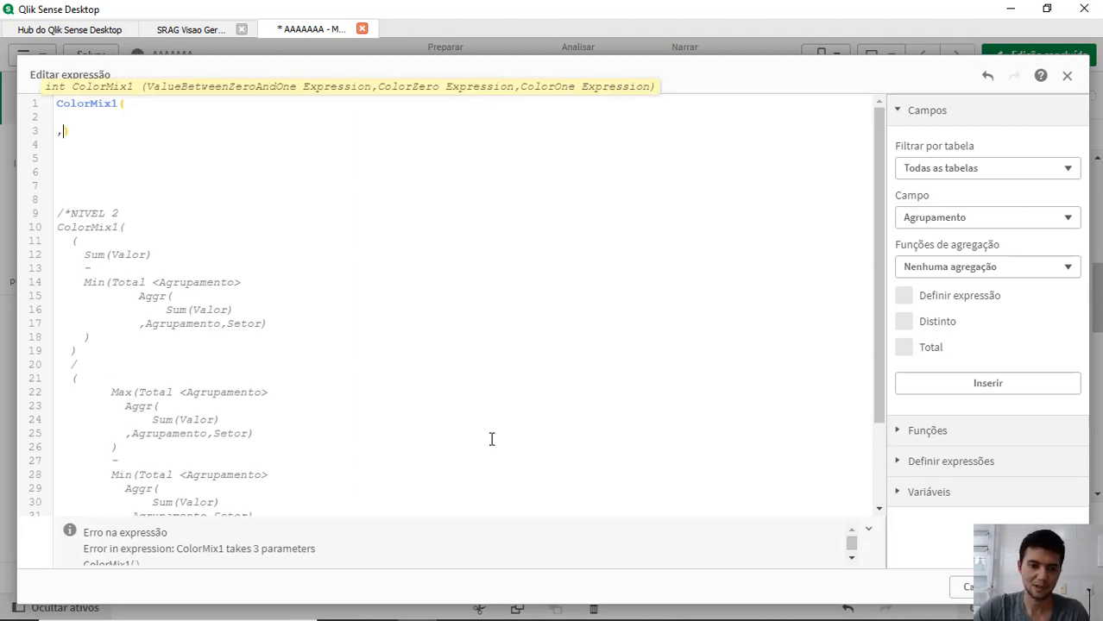
{"action": "scroll", "coordinate": [568, 389], "scroll_direction": "down", "scroll_amount": 3}
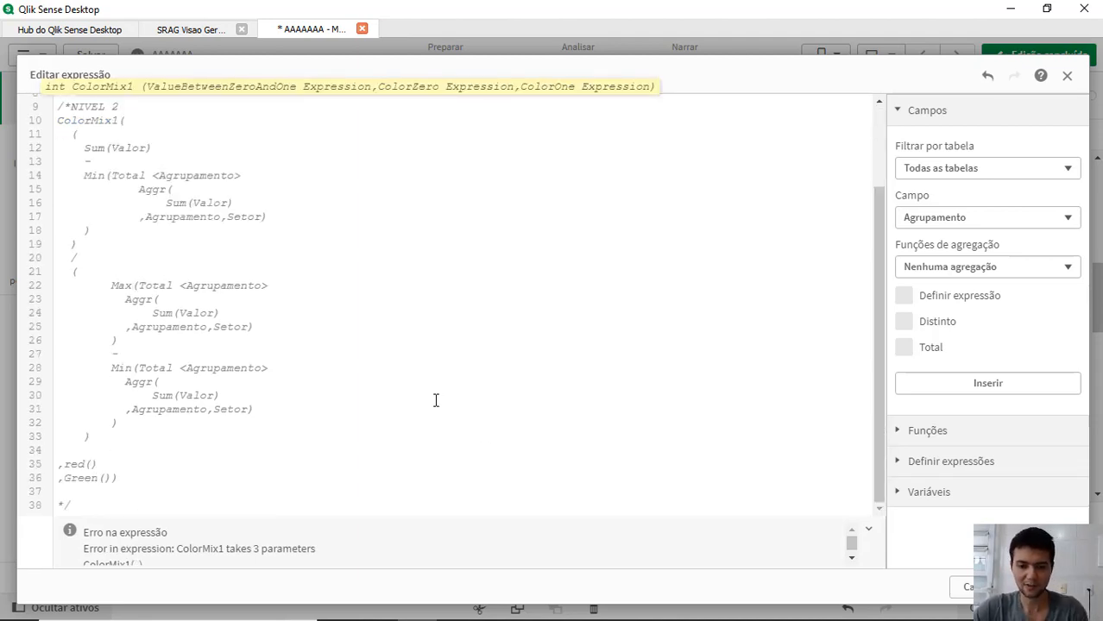
{"action": "type", "text": ",red()"}
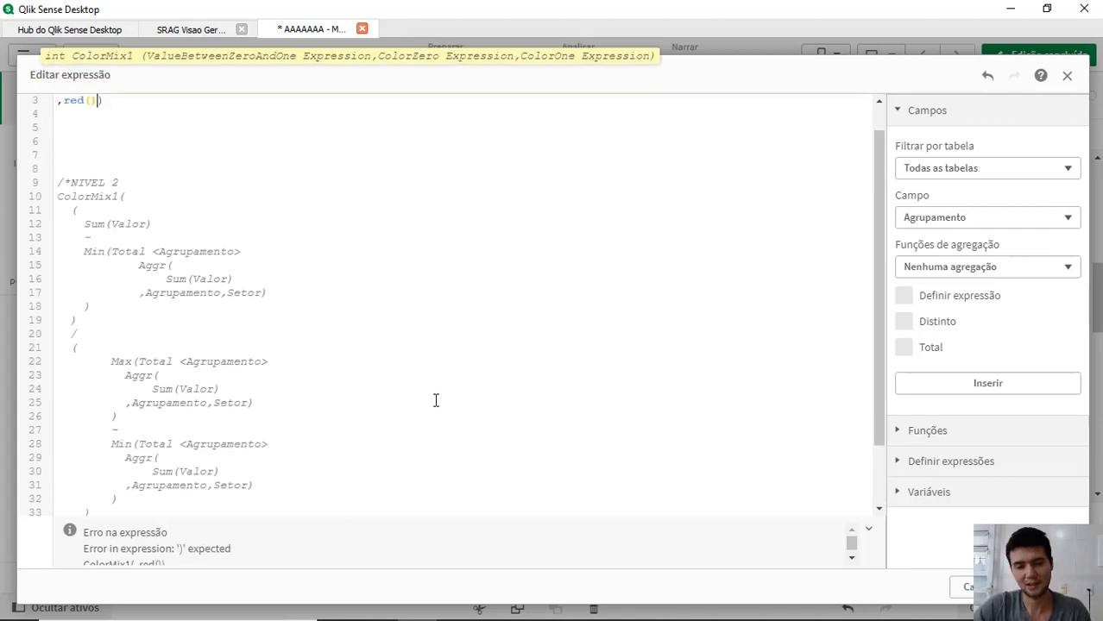
{"action": "key", "text": "Return"}
{"action": "type", "text": ","}
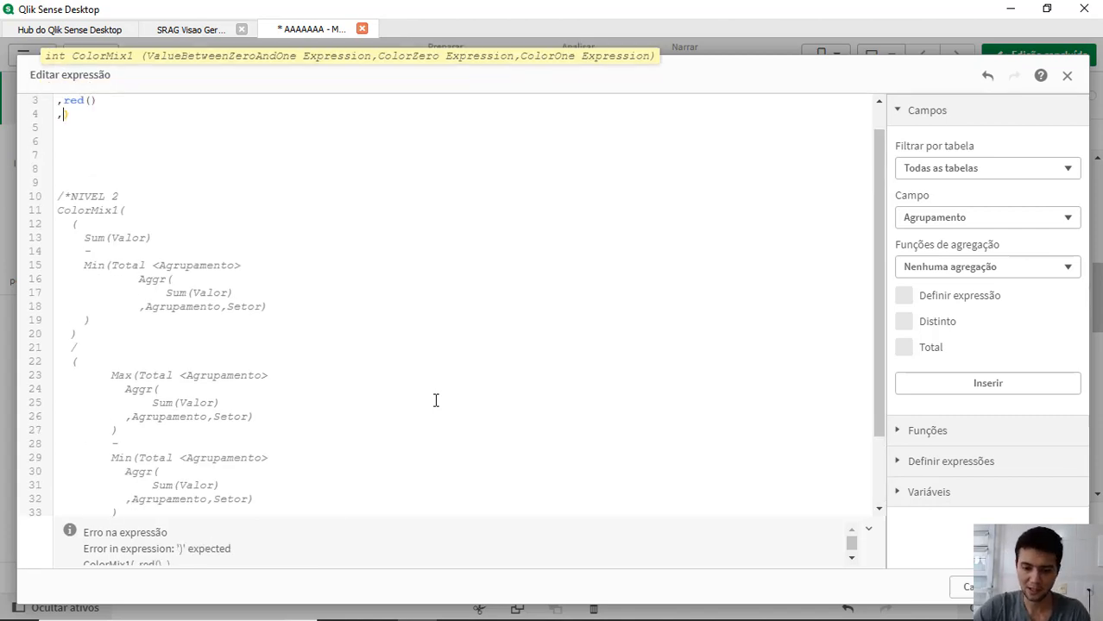
{"action": "type", "text": "Blue("}
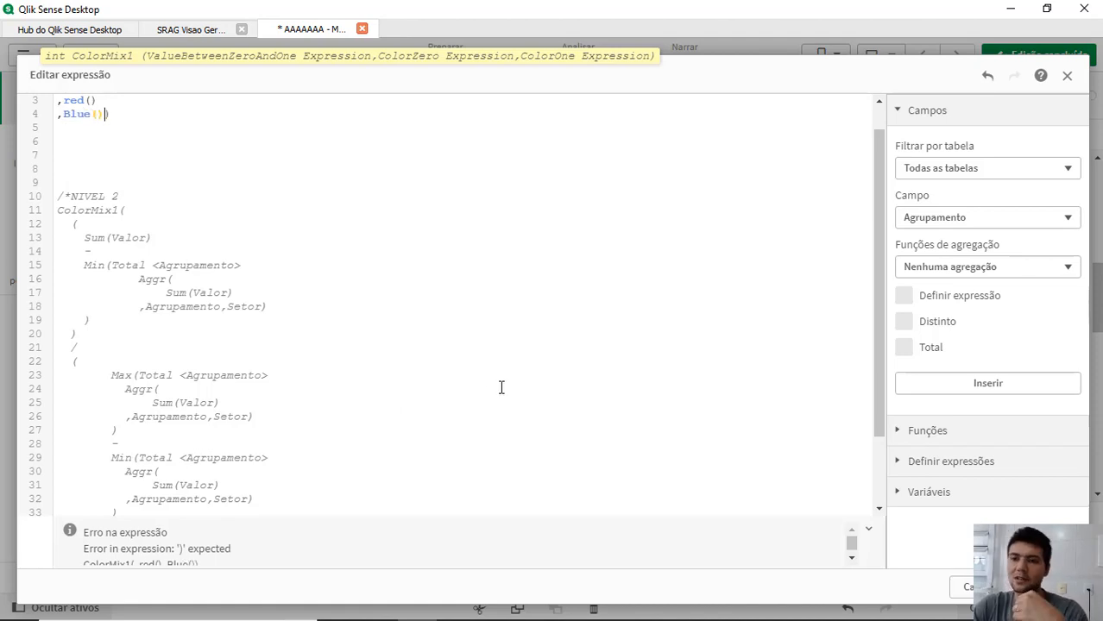
- Paste the copied Max minus Min expression, aggregated by Agrupamento, into the first argument of the new ColorMix1 function
{"action": "scroll", "coordinate": [501, 388], "scroll_direction": "up", "scroll_amount": 1}
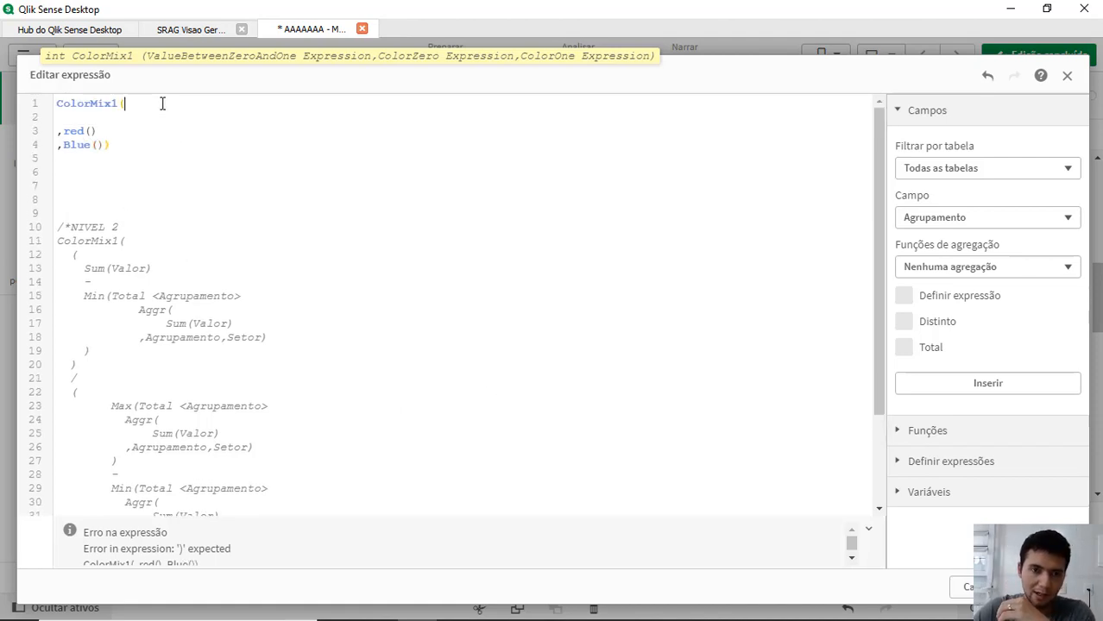
{"action": "key", "text": "Return"}
{"action": "key", "text": "Return"}
{"action": "key", "text": "Return"}
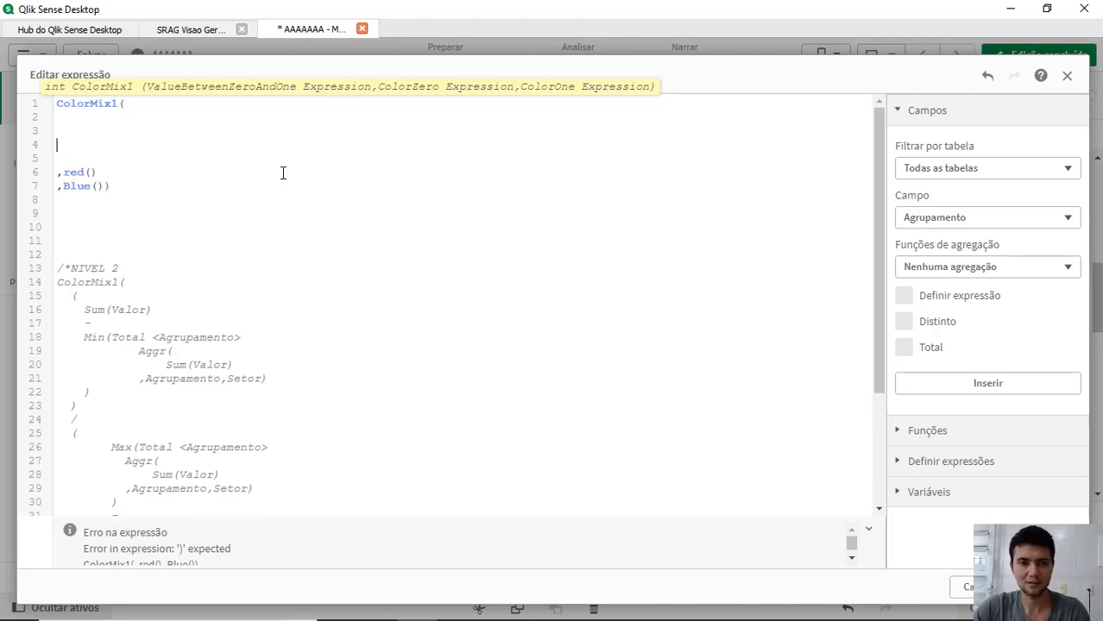
{"action": "key", "text": "BackSpace"}
{"action": "type", "text": "Max(Total   Aggr(       Sum(Valor)   ,Agrupamento) ) - Min(Total   Aggr(       Sum(Valor)   ,Agrupamento) )"}
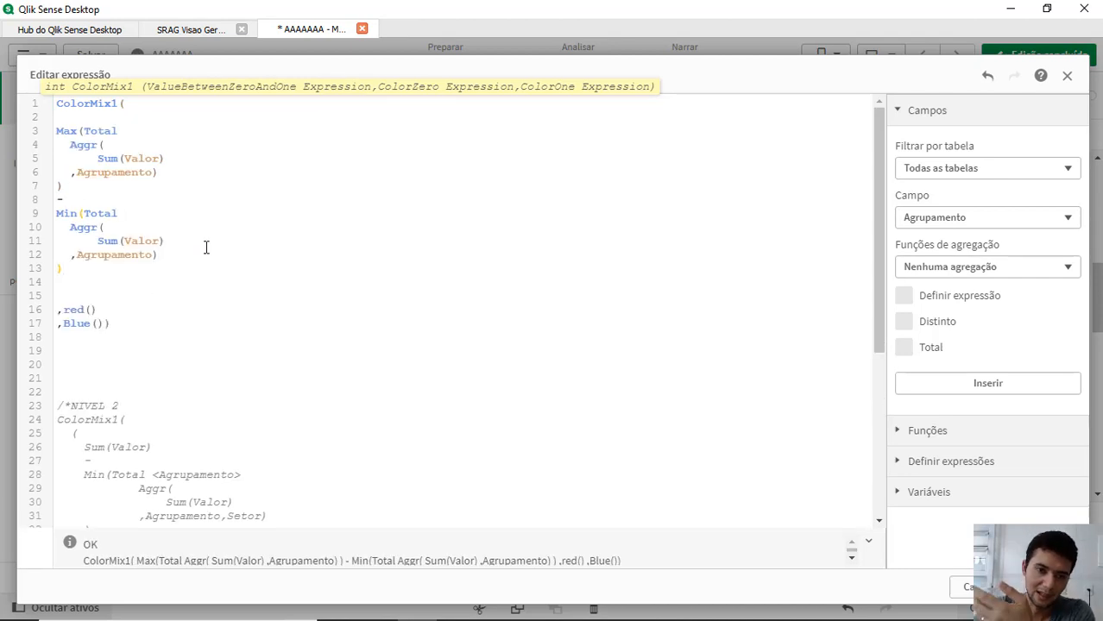
{"action": "left_click", "coordinate": [110, 243]}
{"action": "left_click", "coordinate": [62, 201]}
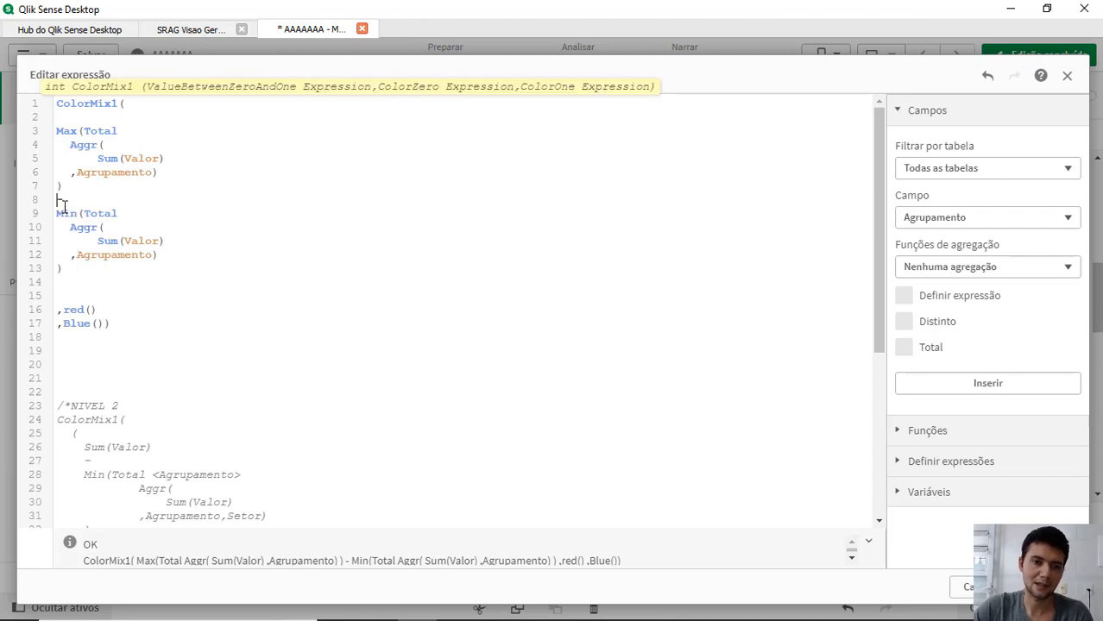
- Enclose the whole Max minus Min expression in the new ColorMix1 function in parentheses, each on its own line
{"action": "key", "text": "shift+Down"}
{"action": "key", "text": "shift+Down"}
{"action": "key", "text": "shift+Down"}
{"action": "key", "text": "shift+Down"}
{"action": "key", "text": "shift+Down"}
{"action": "key", "text": "shift+Down"}
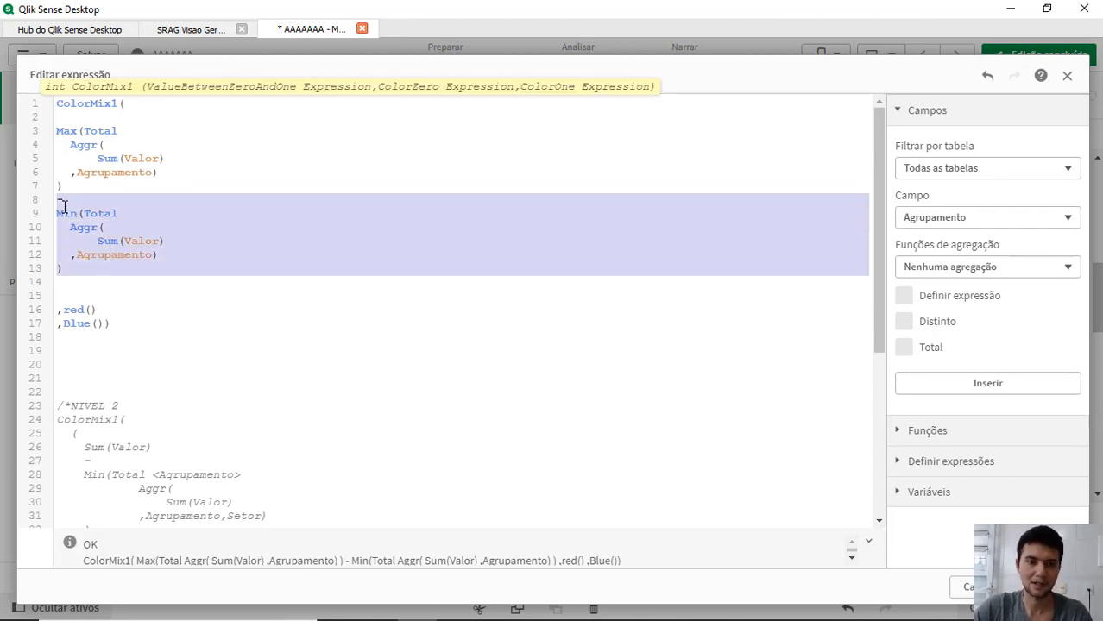
{"action": "key", "text": "Up"}
{"action": "key", "text": "Up"}
{"action": "key", "text": "Up"}
{"action": "key", "text": "Up"}
{"action": "key", "text": "Up"}
{"action": "key", "text": "Up"}
{"action": "key", "text": "Up"}
{"action": "key", "text": "Down"}
{"action": "key", "text": "Return"}
{"action": "type", "text": "("}
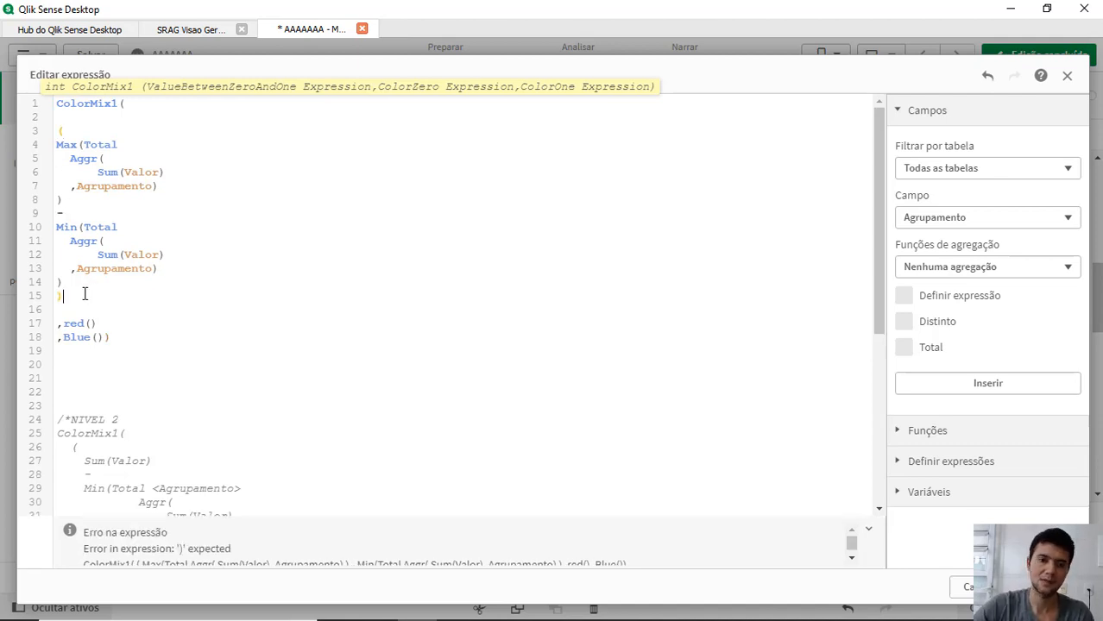
- Add a division sign above the parenthesised Max minus Min block and an empty pair of parentheses above it as the numerator
{"action": "key", "text": "ctrl+Home"}
{"action": "key", "text": "Down"}
{"action": "key", "text": "Return"}
{"action": "type", "text": "/"}
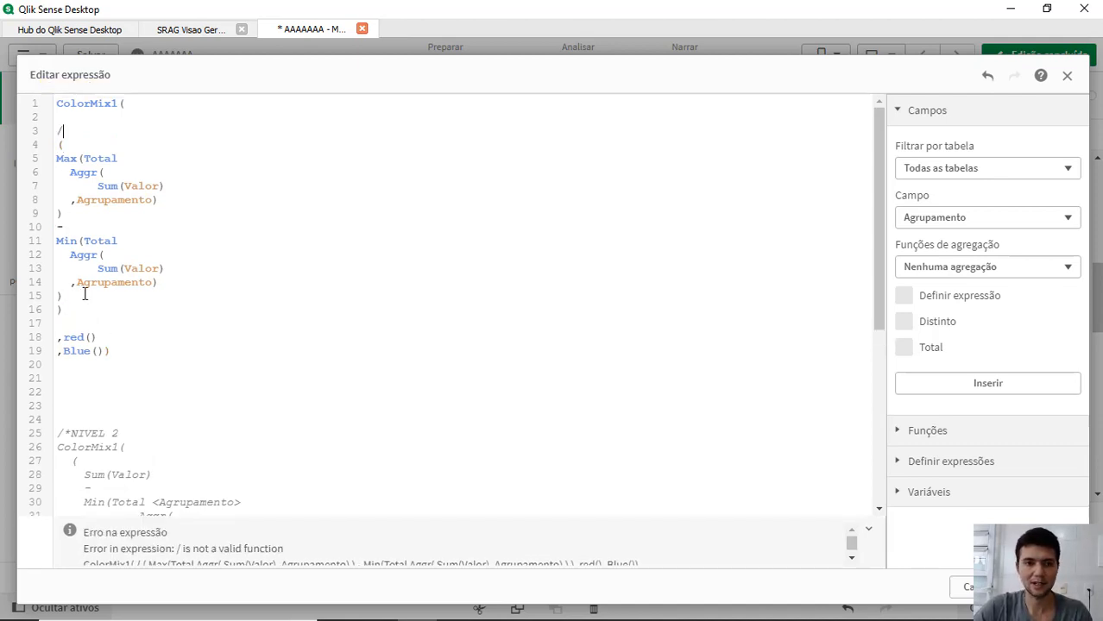
{"action": "key", "text": "Return"}
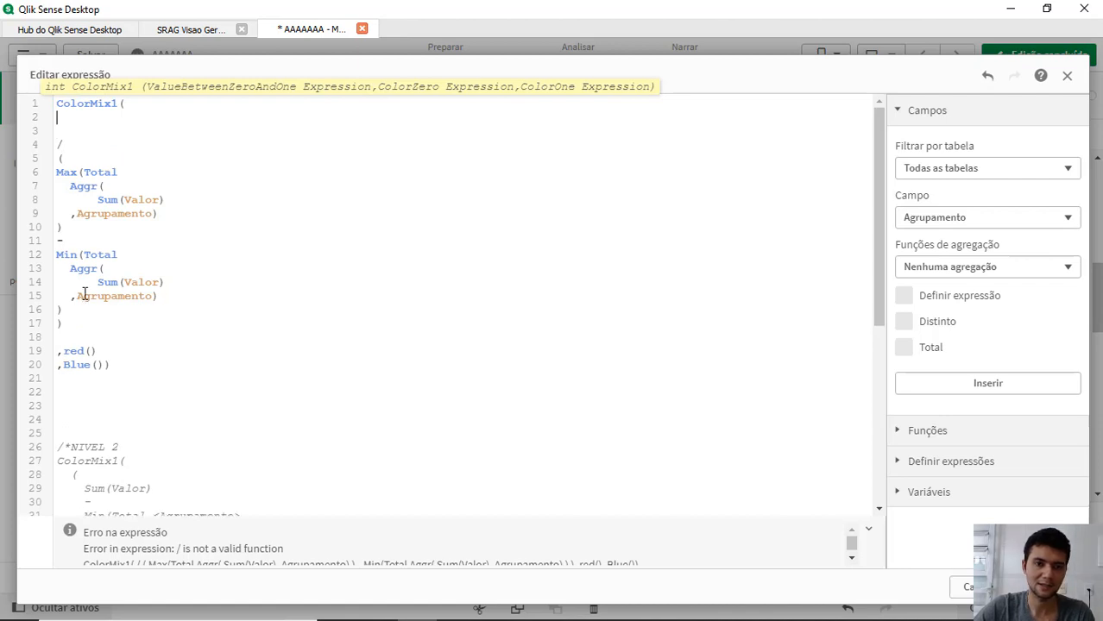
{"action": "key", "text": "Left"}
{"action": "key", "text": "Return"}
{"action": "key", "text": "Return"}
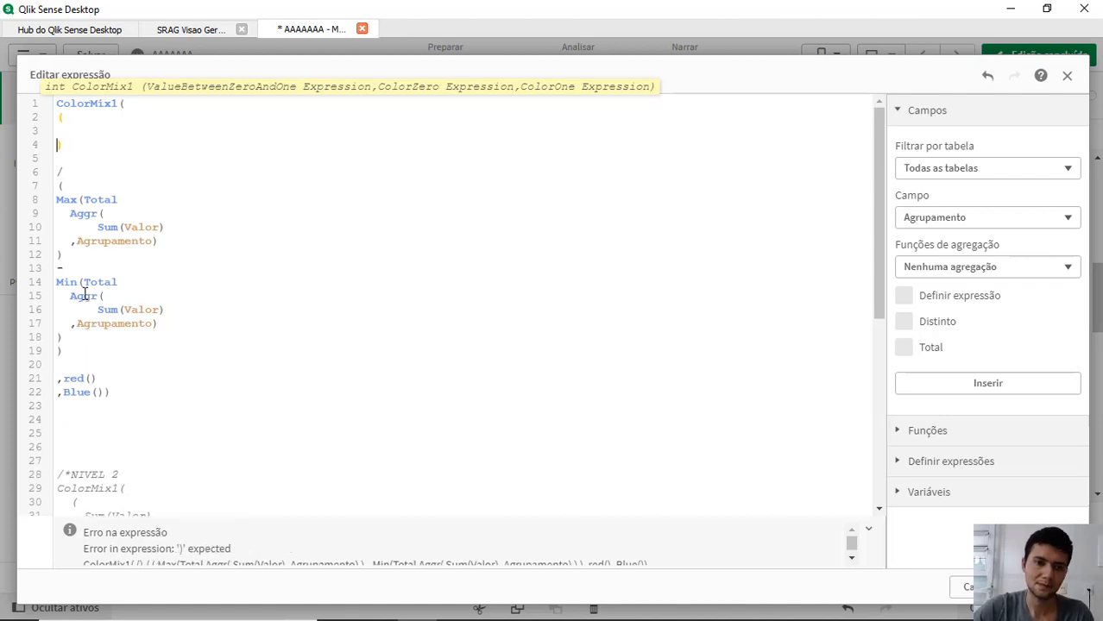
- Indent the Max and Min lines one level inside the denominator's parentheses
{"action": "key", "text": "Down"}
{"action": "key", "text": "Down"}
{"action": "key", "text": "Down"}
{"action": "key", "text": "Down"}
{"action": "key", "text": "shift+Down"}
{"action": "key", "text": "shift+Down"}
{"action": "key", "text": "shift+Down"}
{"action": "key", "text": "shift+Down"}
{"action": "key", "text": "shift+Down"}
{"action": "key", "text": "shift+Down"}
{"action": "key", "text": "shift+Down"}
{"action": "key", "text": "shift+Down"}
{"action": "key", "text": "shift+Down"}
{"action": "key", "text": "shift+Down"}
{"action": "key", "text": "shift+Down"}
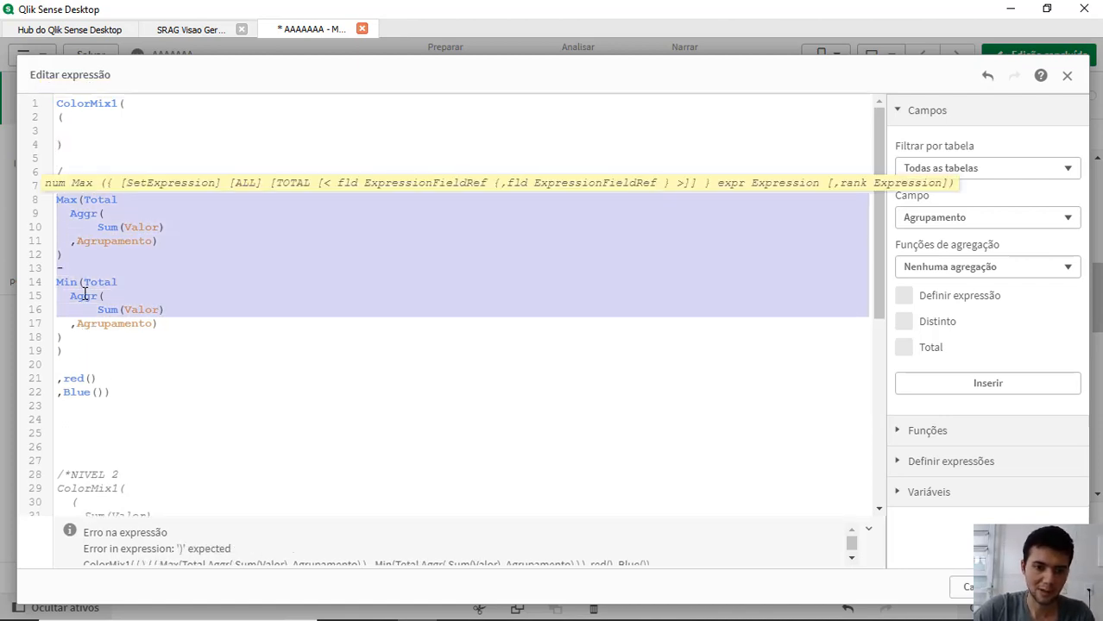
{"action": "key", "text": "Tab"}
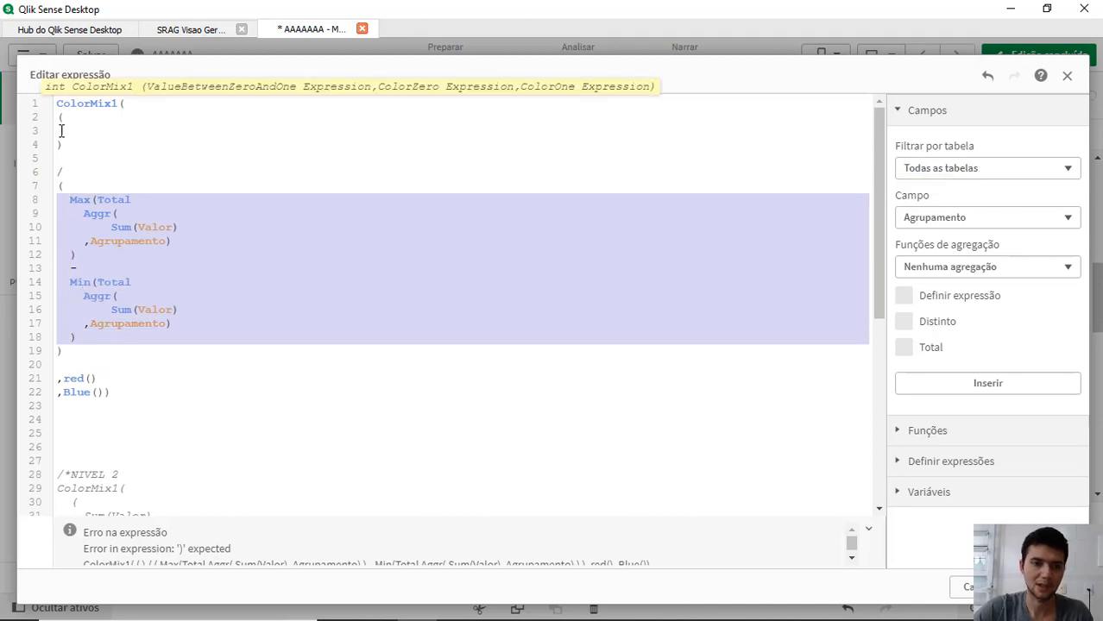
- Fill the numerator's parentheses with Sum(Valor) minus Min(Total Aggr(Sum(Valor),Agrupamento))
{"action": "left_click", "coordinate": [89, 127]}
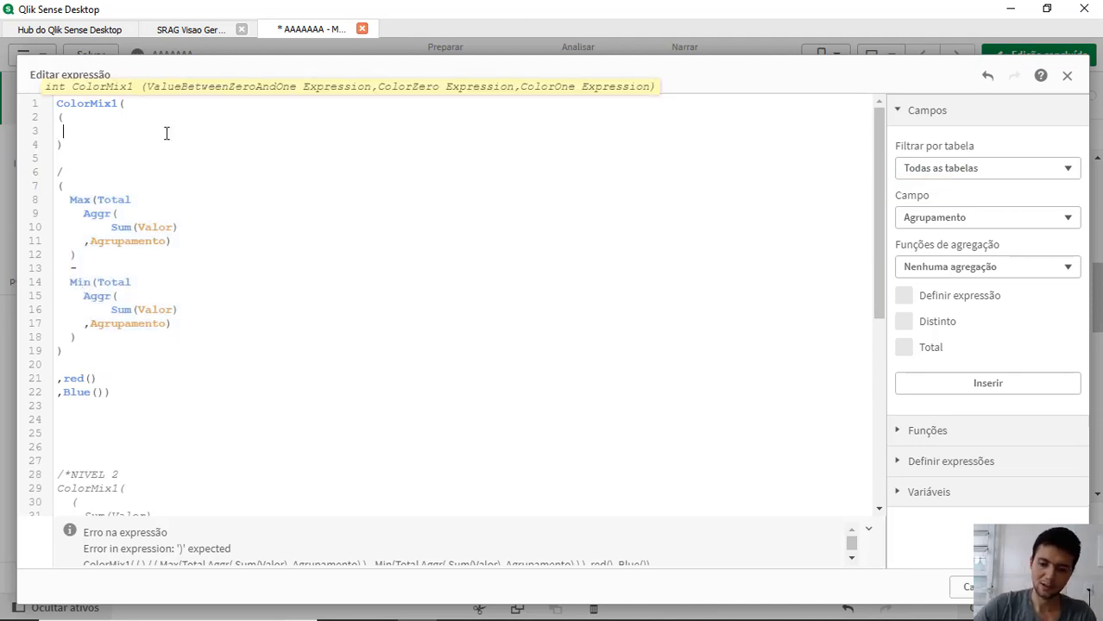
{"action": "type", "text": "Sum"}
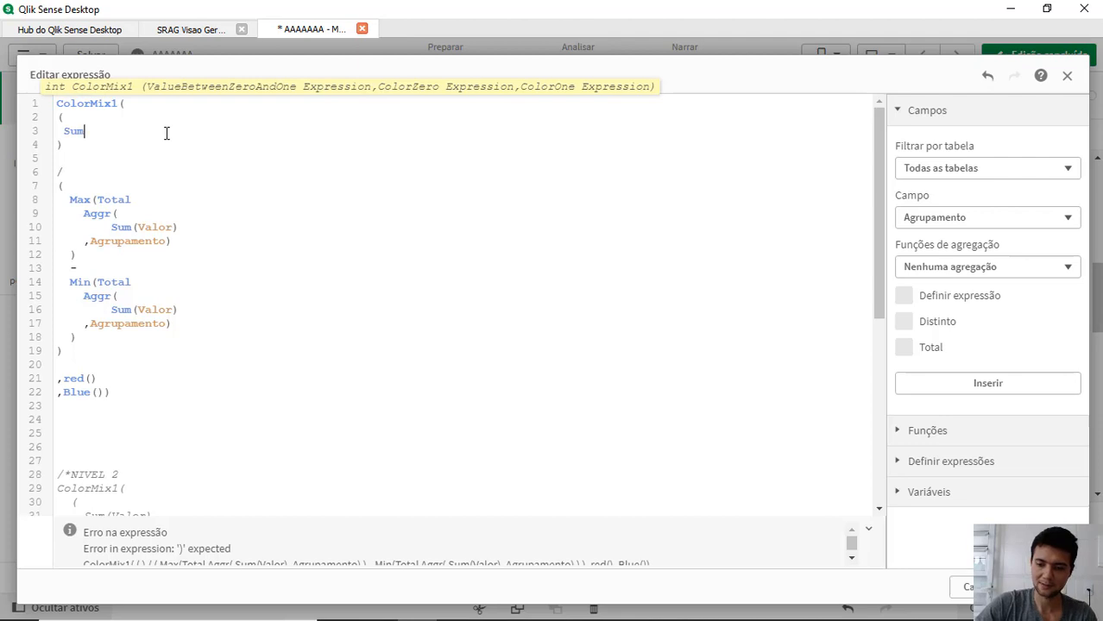
{"action": "type", "text": "(Valor)"}
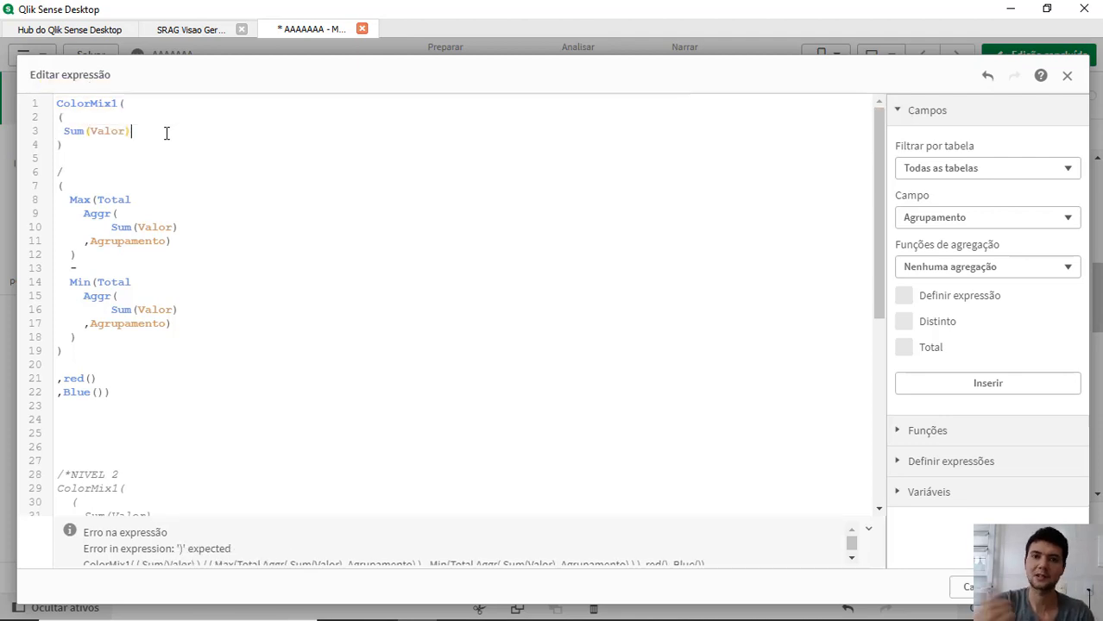
{"action": "key", "text": "Return"}
{"action": "type", "text": "- Min(Total   Aggr(       Sum(Valor)   ,Agrupamento) )"}
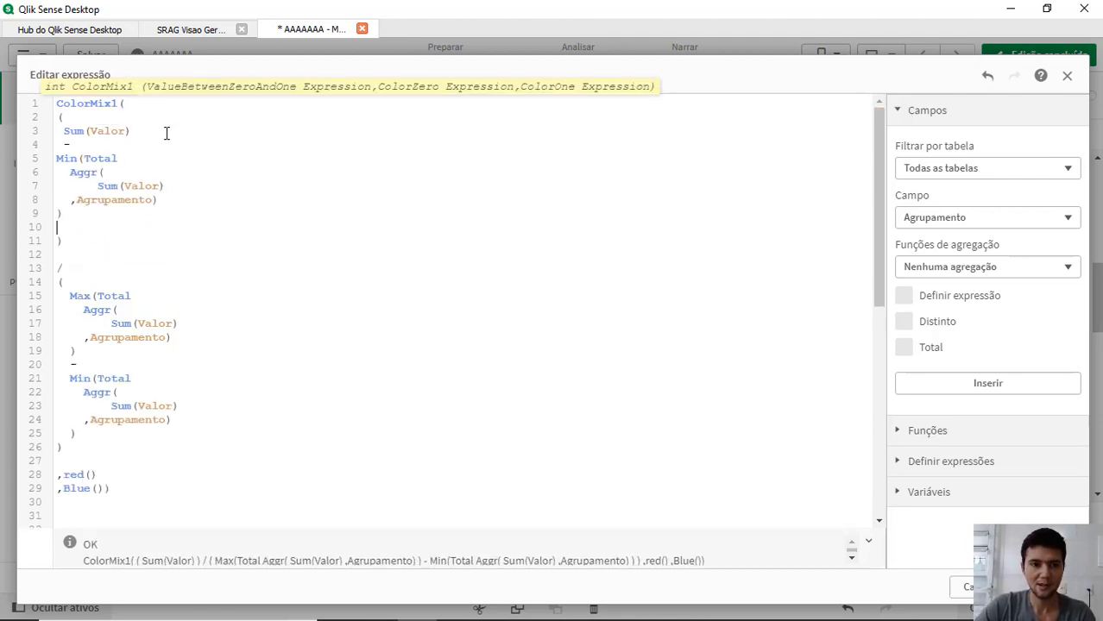
- Indent the numerator's Min block one level and remove the blank line below it
{"action": "key", "text": "shift+Up"}
{"action": "key", "text": "shift+Up"}
{"action": "key", "text": "shift+Up"}
{"action": "key", "text": "shift+Up"}
{"action": "key", "text": "shift+Up"}
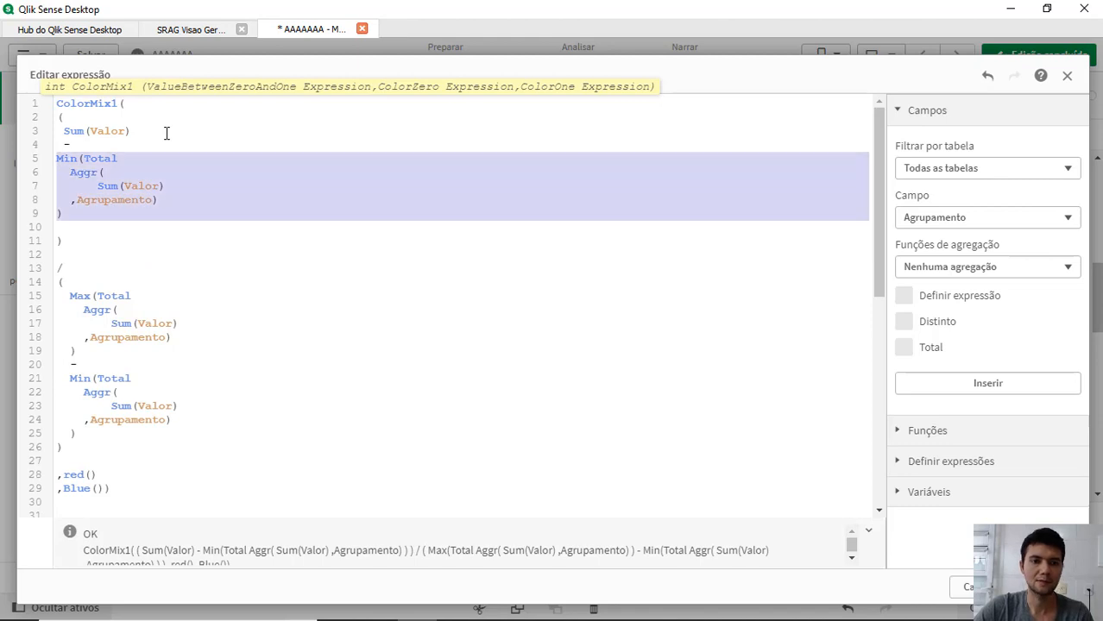
{"action": "key", "text": "Tab"}
{"action": "left_click", "coordinate": [105, 164]}
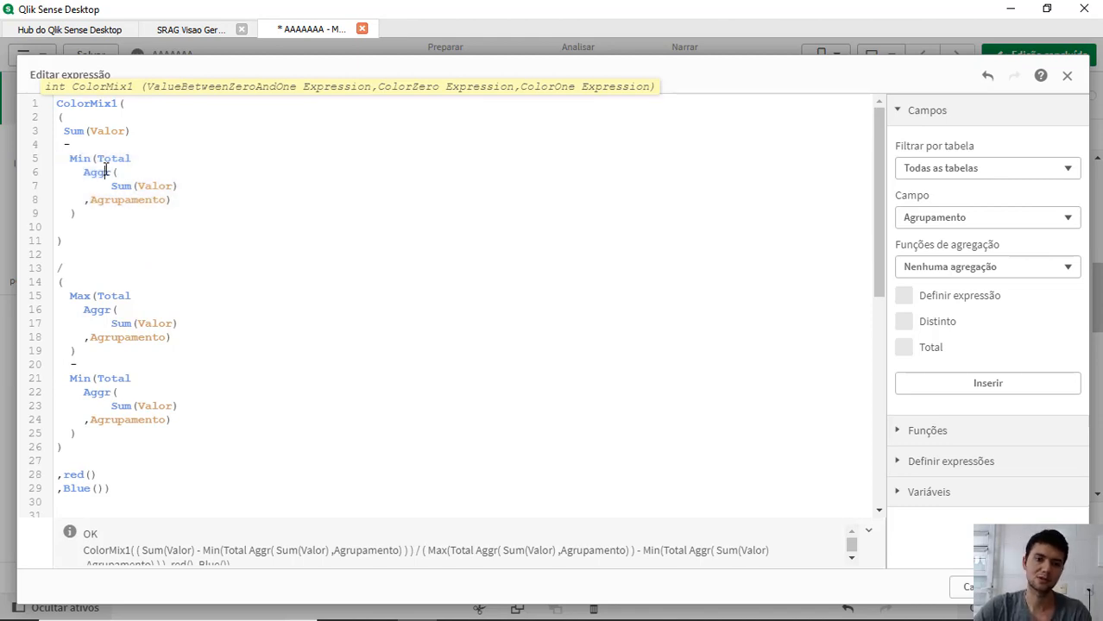
{"action": "left_click", "coordinate": [65, 229]}
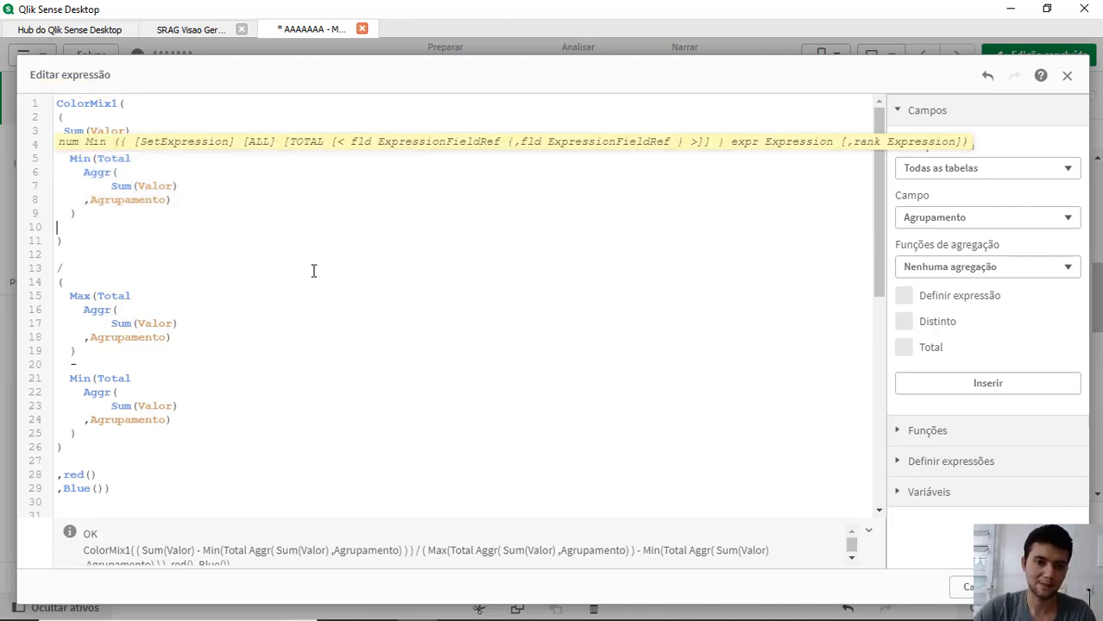
{"action": "key", "text": "BackSpace"}
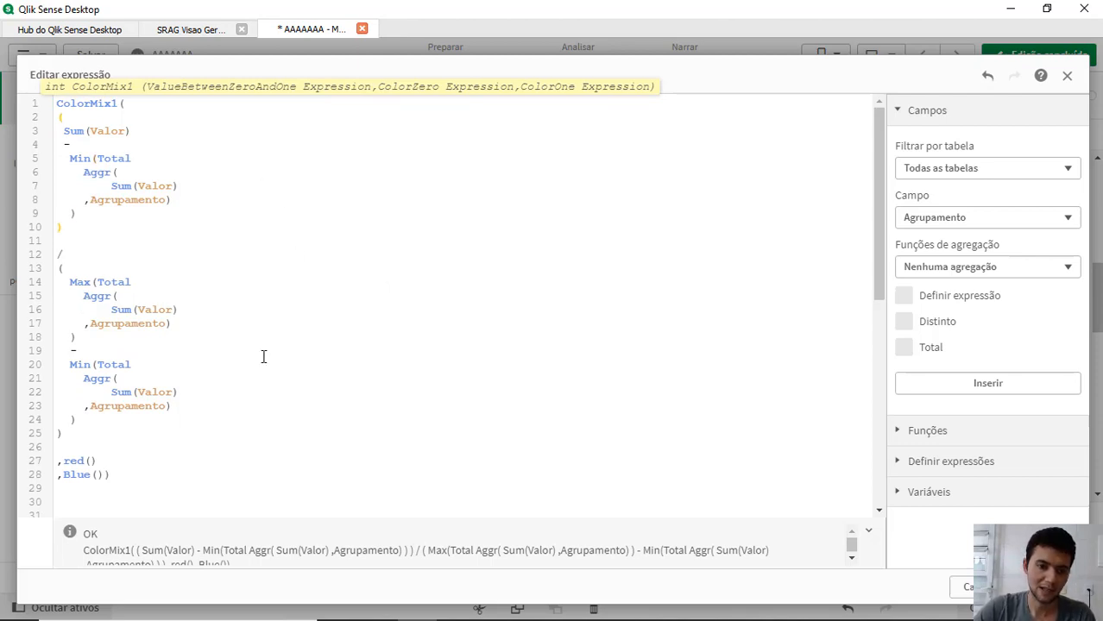
- Copy the full normalised fraction from ColorMix1's first argument and apply the background colour expression
{"action": "scroll", "coordinate": [164, 378], "scroll_direction": "down", "scroll_amount": 1}
{"action": "left_click", "coordinate": [91, 398], "text": "shift"}
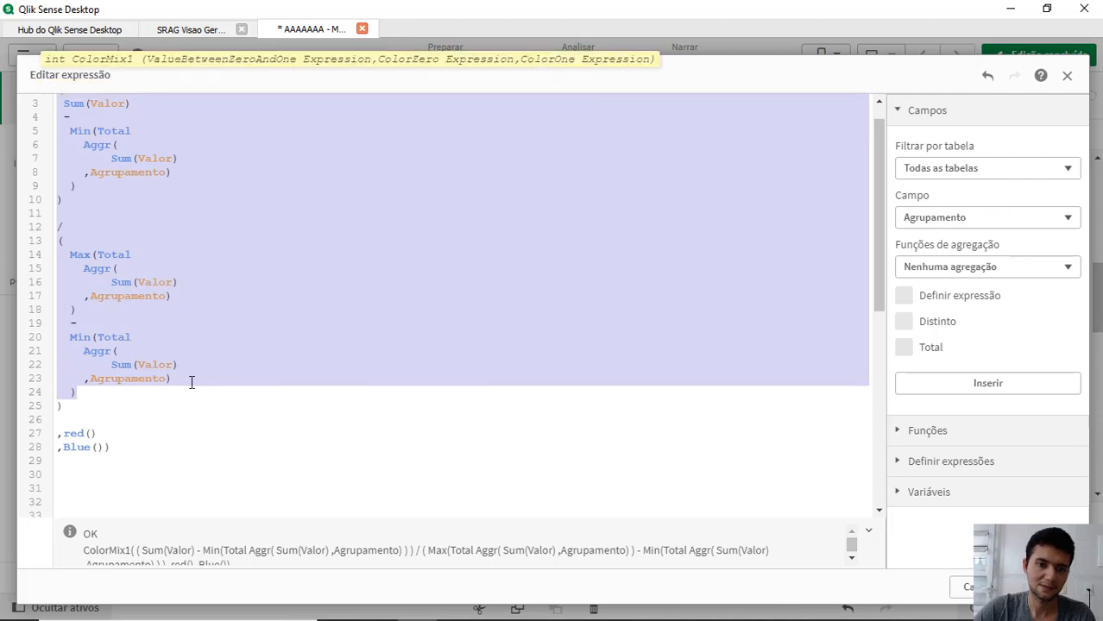
{"action": "scroll", "coordinate": [191, 383], "scroll_direction": "up", "scroll_amount": 1}
{"action": "key", "text": "shift+Down"}
{"action": "key", "text": "ctrl+c"}
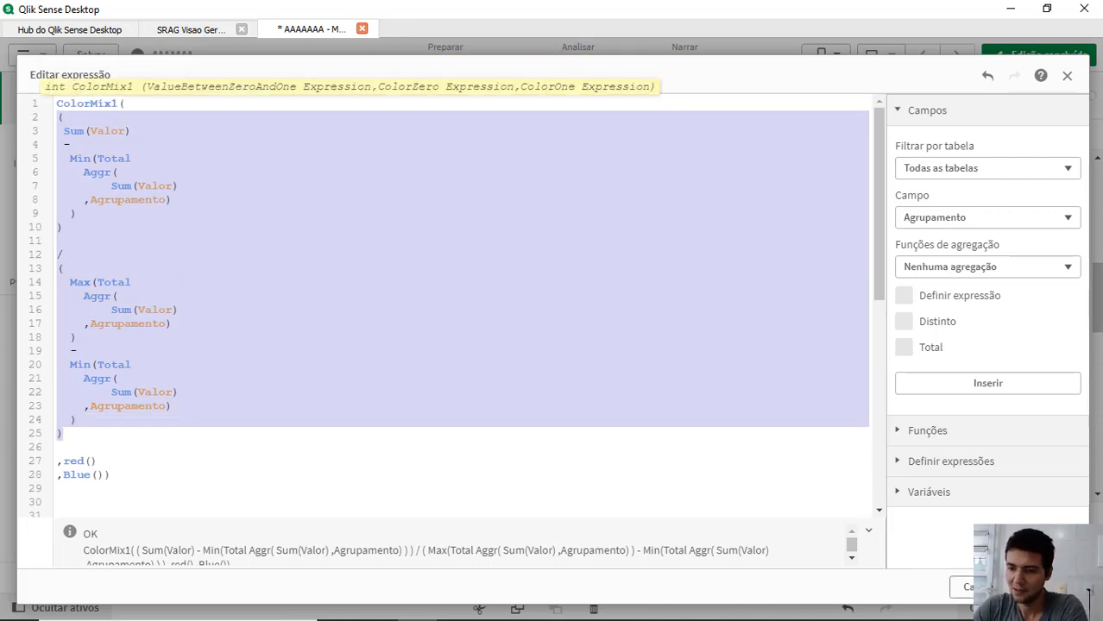
{"action": "left_click", "coordinate": [1048, 586]}
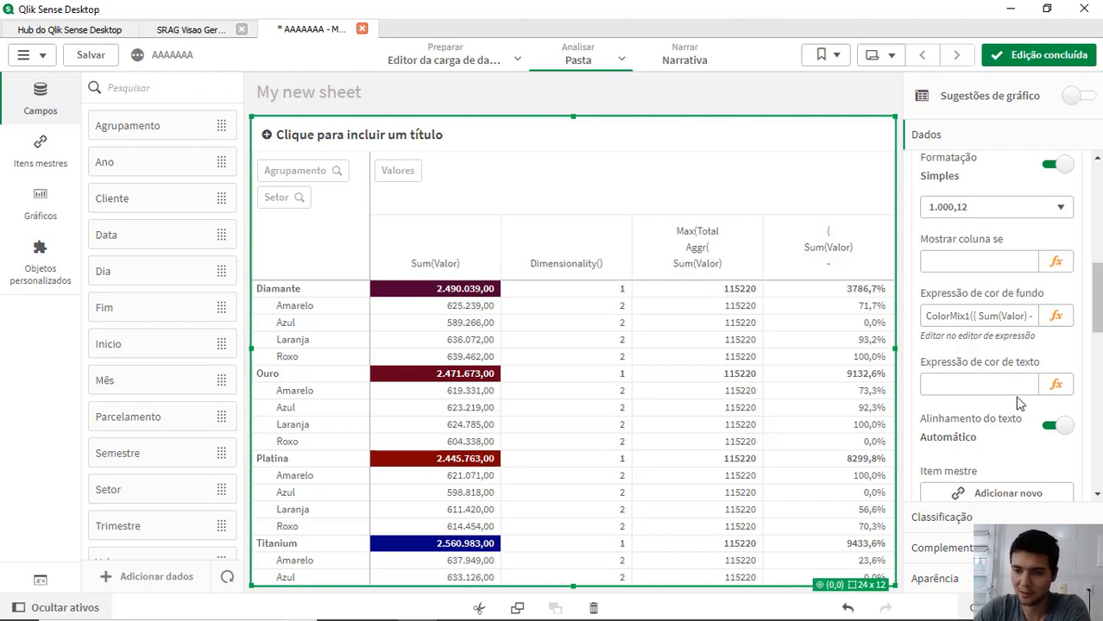
- Replace the last measure's expression with the copied fraction normalised by Agrupamento and apply it
{"action": "scroll", "coordinate": [1011, 340], "scroll_direction": "up", "scroll_amount": 5}
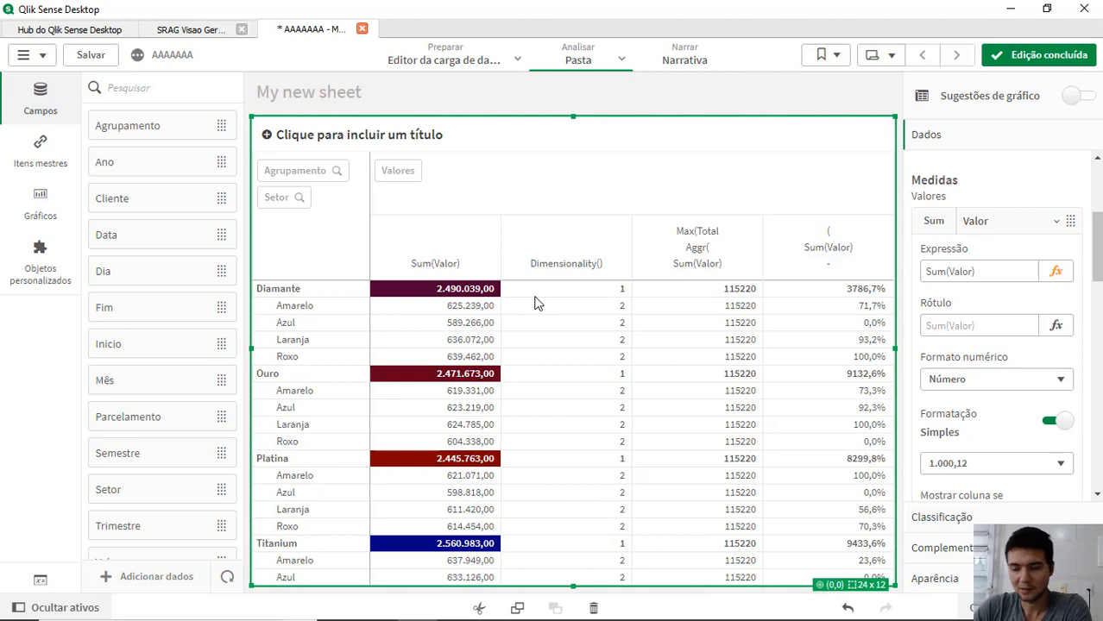
{"action": "left_click", "coordinate": [999, 224]}
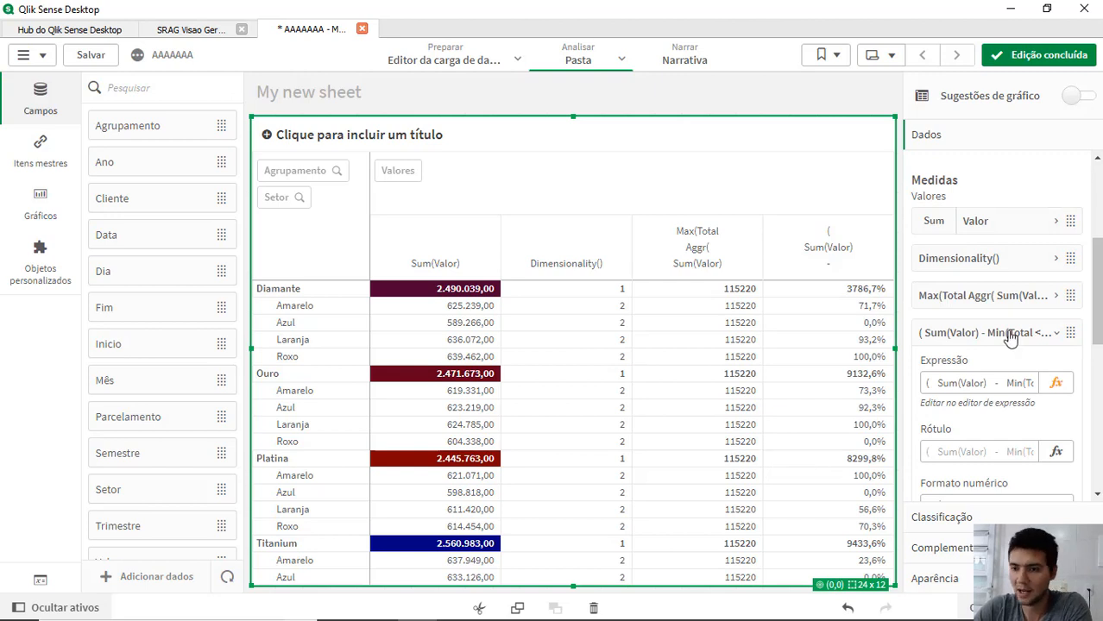
{"action": "scroll", "coordinate": [1011, 432], "scroll_direction": "down", "scroll_amount": 3}
{"action": "scroll", "coordinate": [1014, 437], "scroll_direction": "up", "scroll_amount": 3}
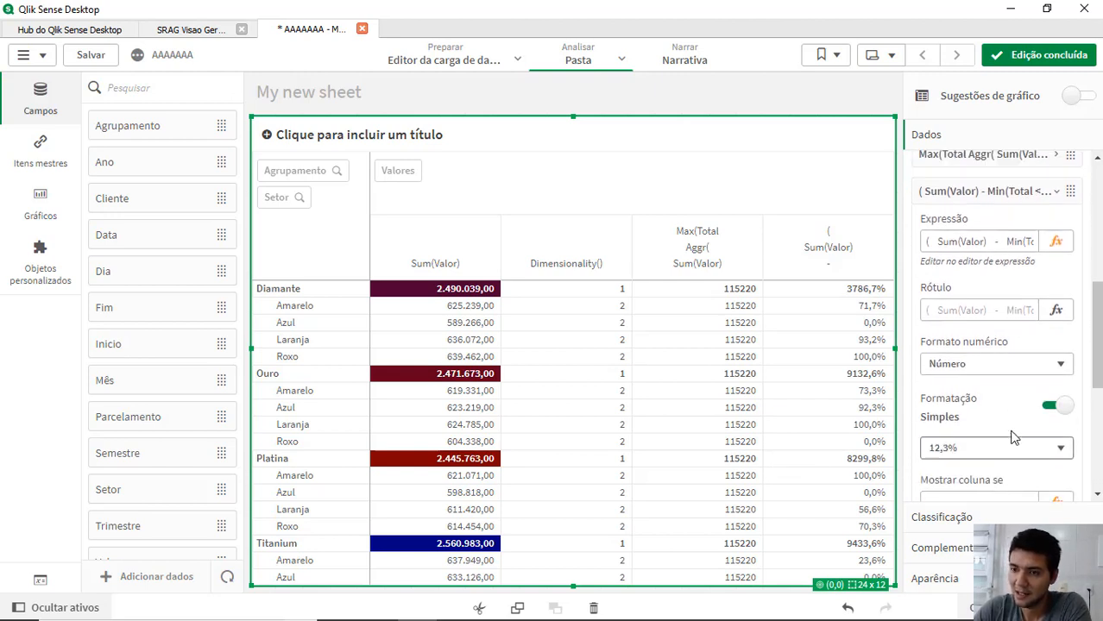
{"action": "scroll", "coordinate": [1011, 358], "scroll_direction": "down", "scroll_amount": 5}
{"action": "scroll", "coordinate": [1011, 358], "scroll_direction": "down", "scroll_amount": 3}
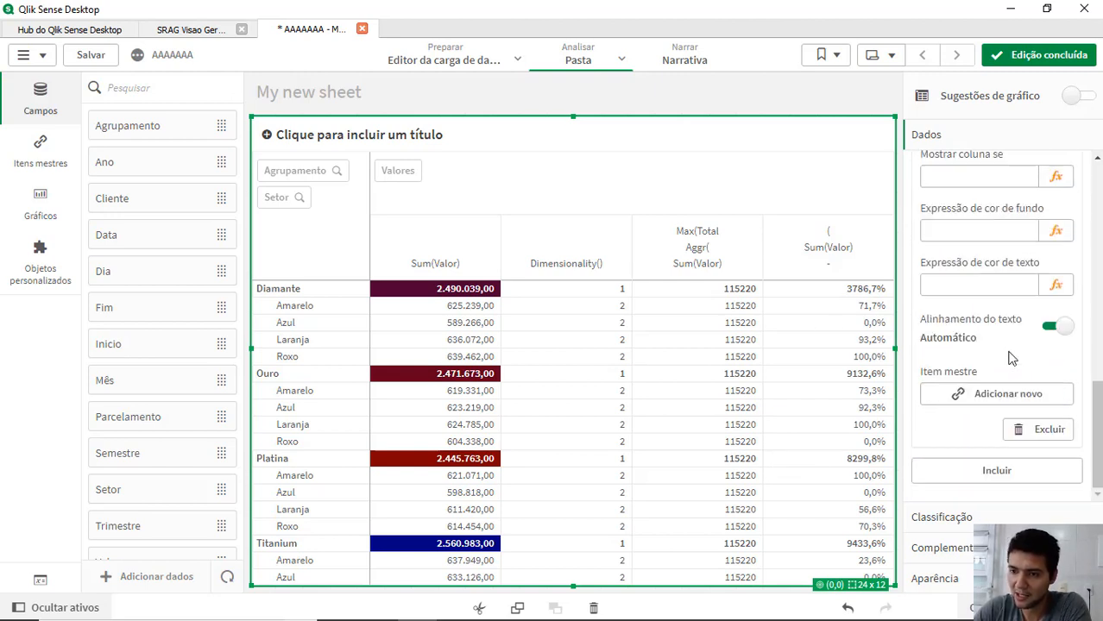
{"action": "scroll", "coordinate": [1011, 358], "scroll_direction": "up", "scroll_amount": 5}
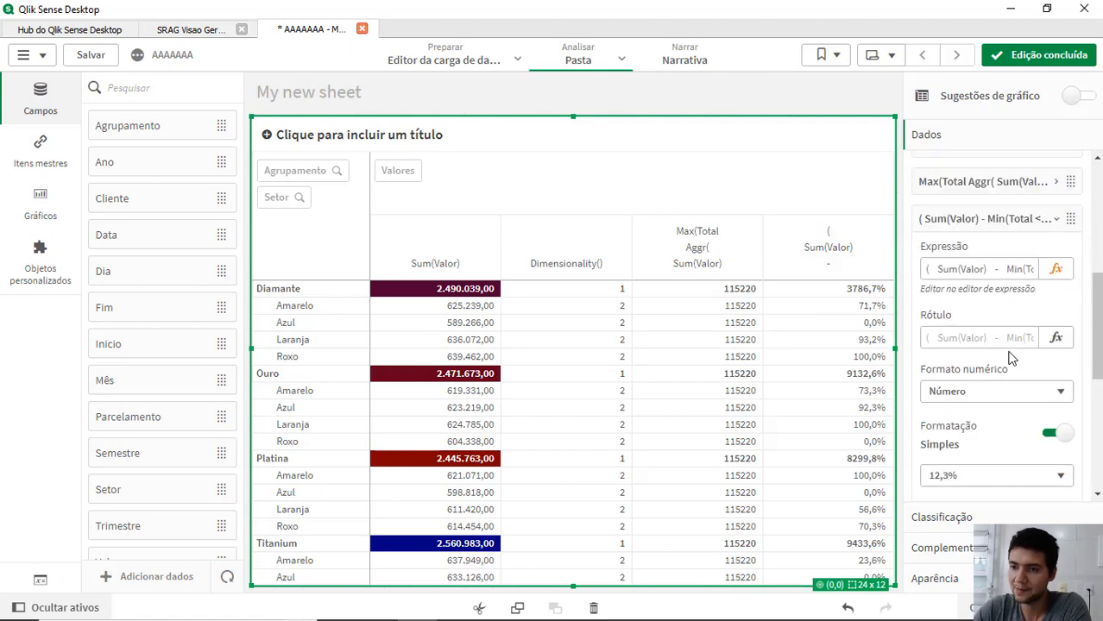
{"action": "left_click", "coordinate": [1055, 268]}
{"action": "key", "text": "ctrl+a"}
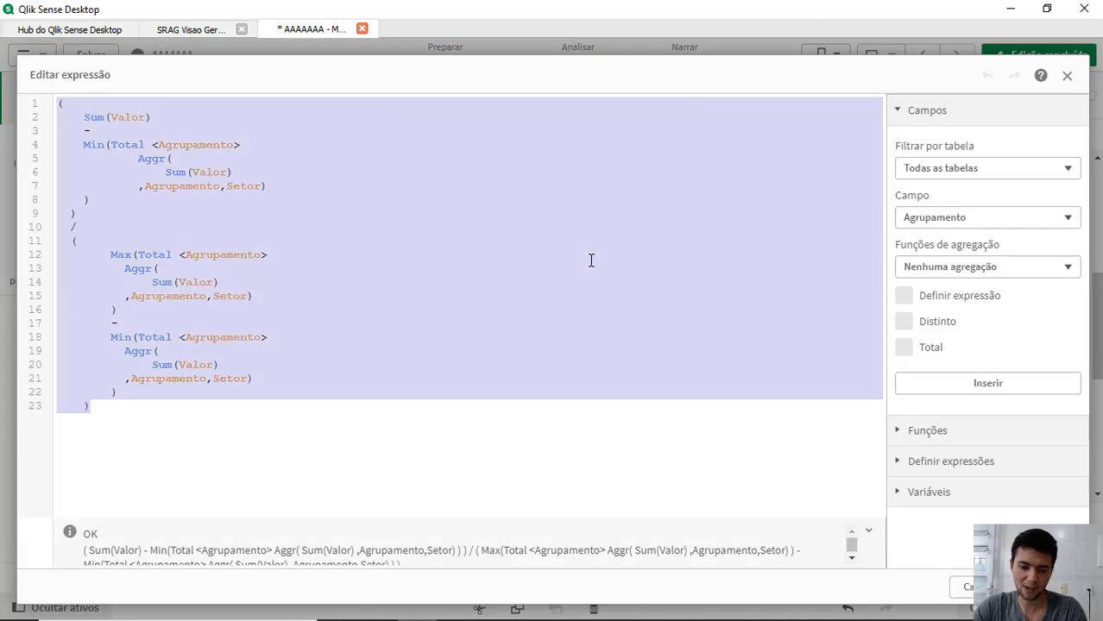
{"action": "key", "text": "ctrl+v"}
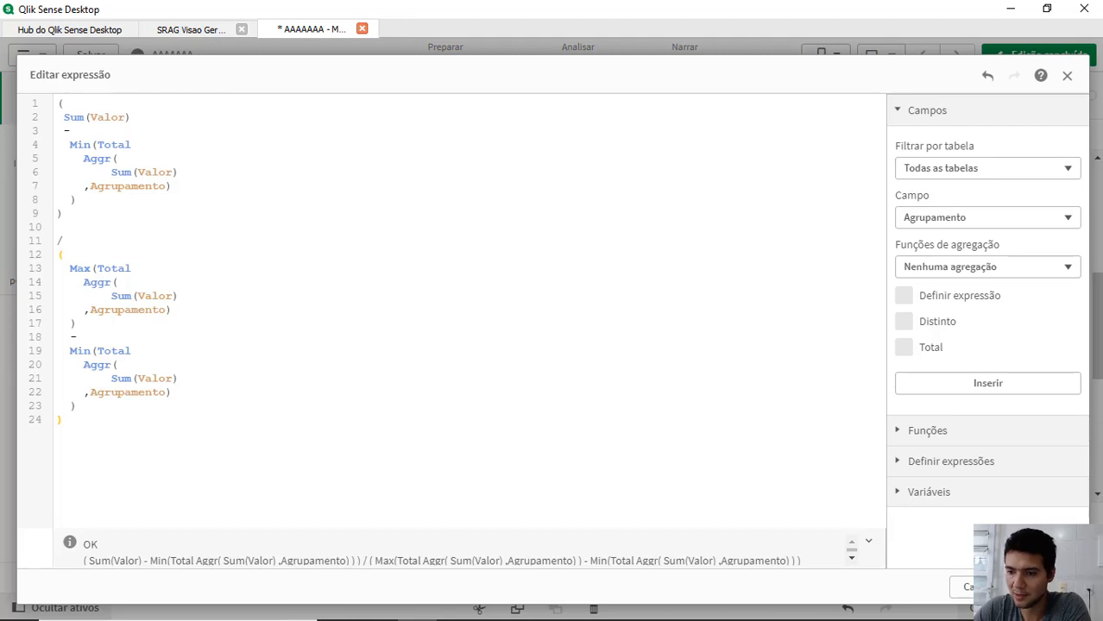
{"action": "left_click", "coordinate": [1035, 587]}
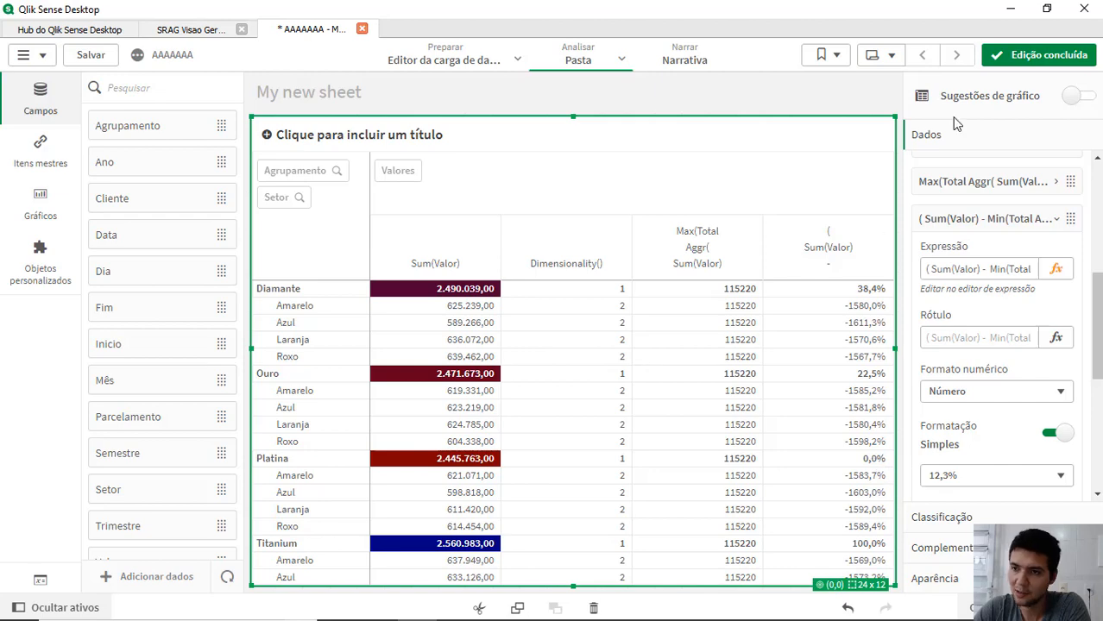
- Preview the pivot table outside edit mode and resume editing the sheet
{"action": "left_click", "coordinate": [1040, 55]}
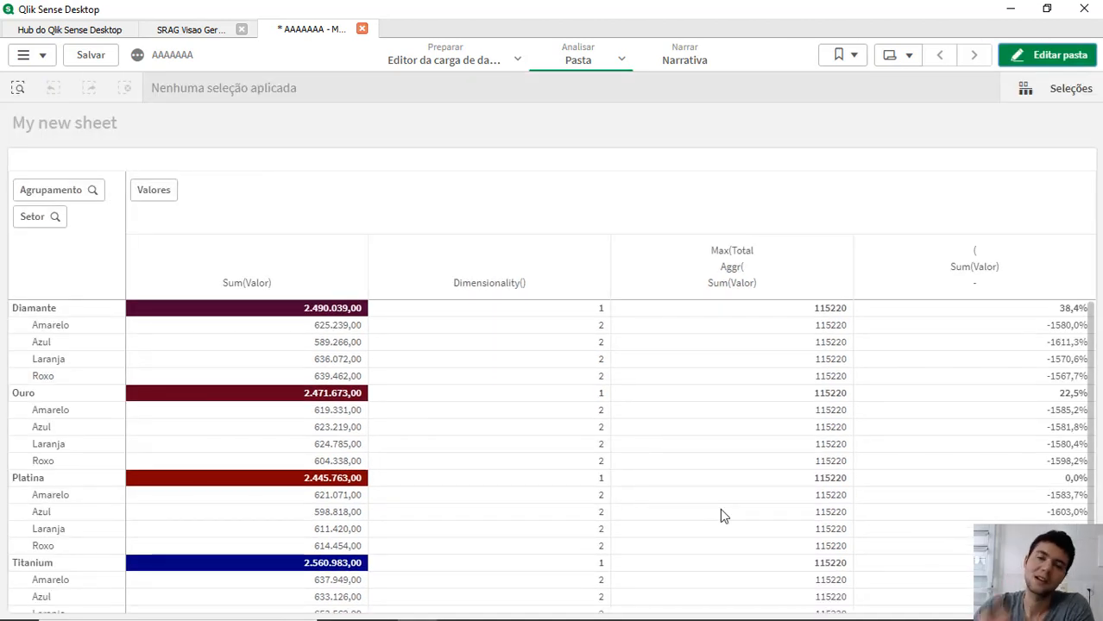
{"action": "left_click", "coordinate": [1019, 60]}
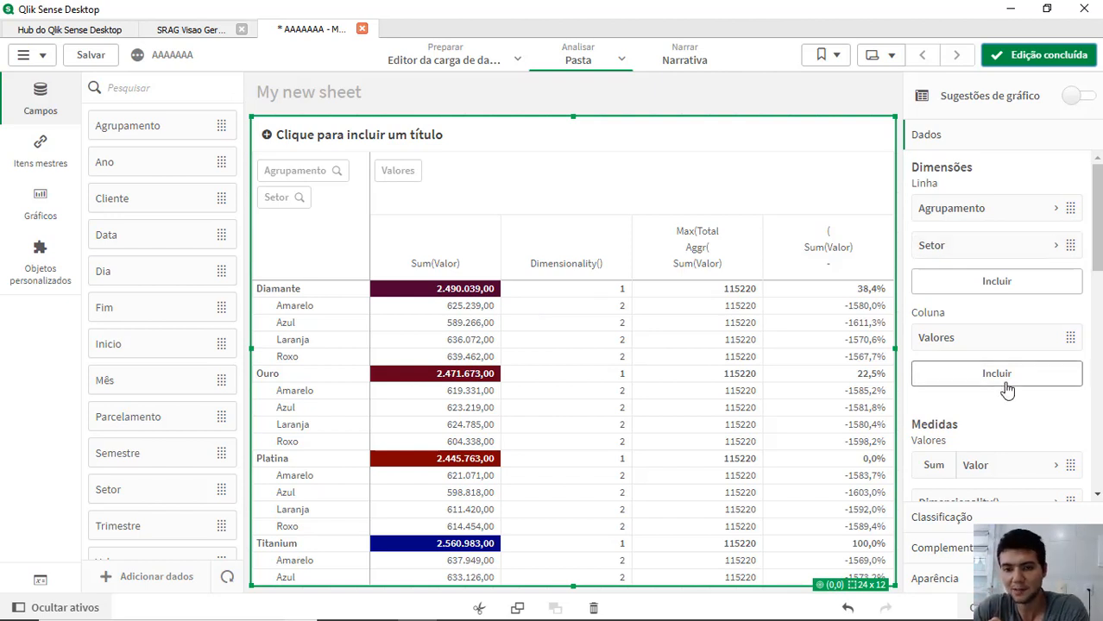
- Open the Dimensionality() measure, select its expression text, and collapse the measure again
{"action": "scroll", "coordinate": [996, 379], "scroll_direction": "down", "scroll_amount": 2}
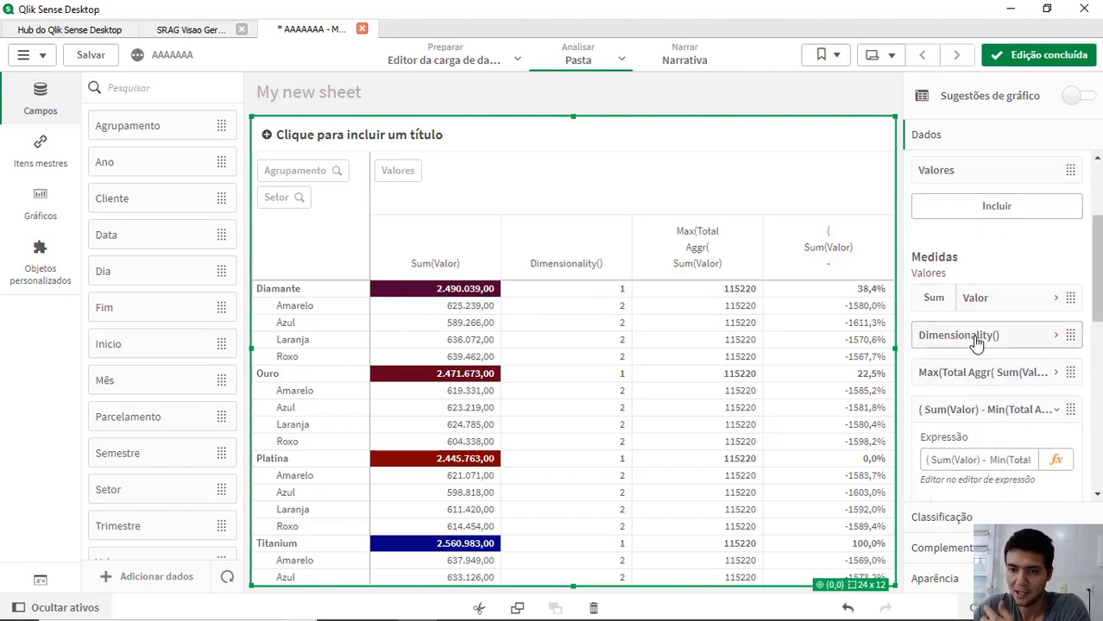
{"action": "left_click", "coordinate": [984, 335]}
{"action": "left_click", "coordinate": [1018, 386]}
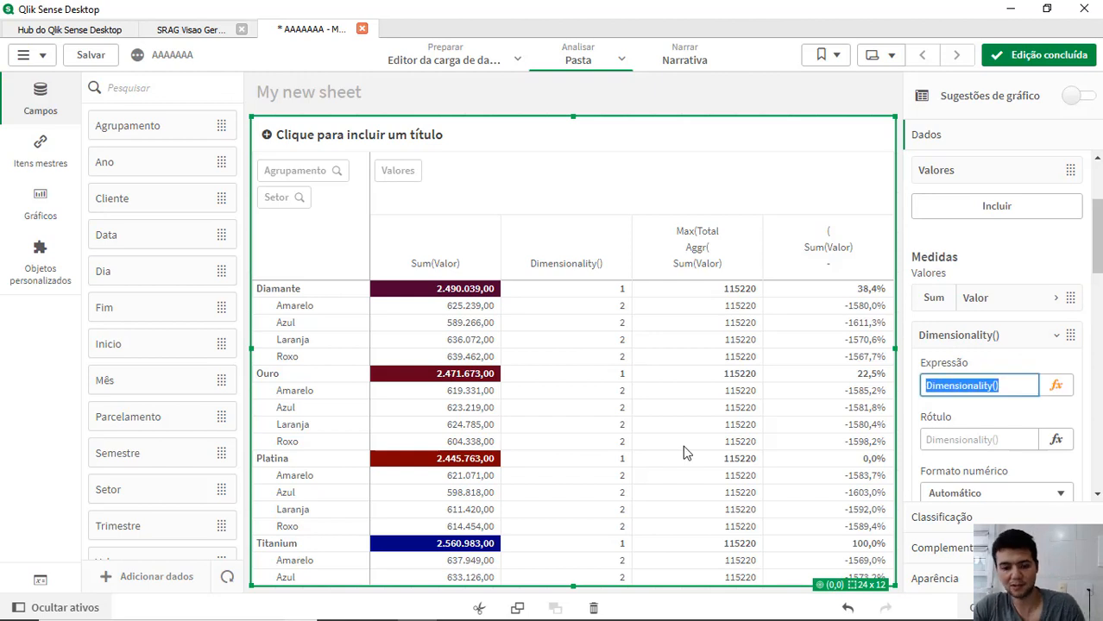
{"action": "left_click", "coordinate": [1027, 337]}
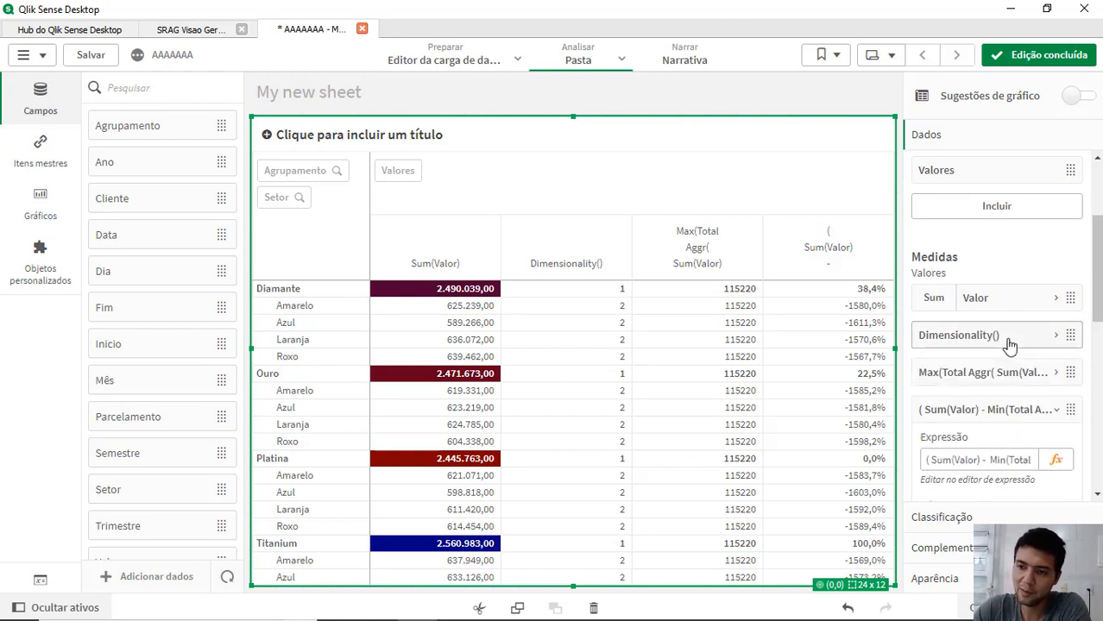
- Open the Sum(Valor) measure's background colour expression and insert Pick(Dimensionality(), on its own line before the first ColorMix1
{"action": "left_click", "coordinate": [1024, 299]}
{"action": "scroll", "coordinate": [1000, 367], "scroll_direction": "down", "scroll_amount": 5}
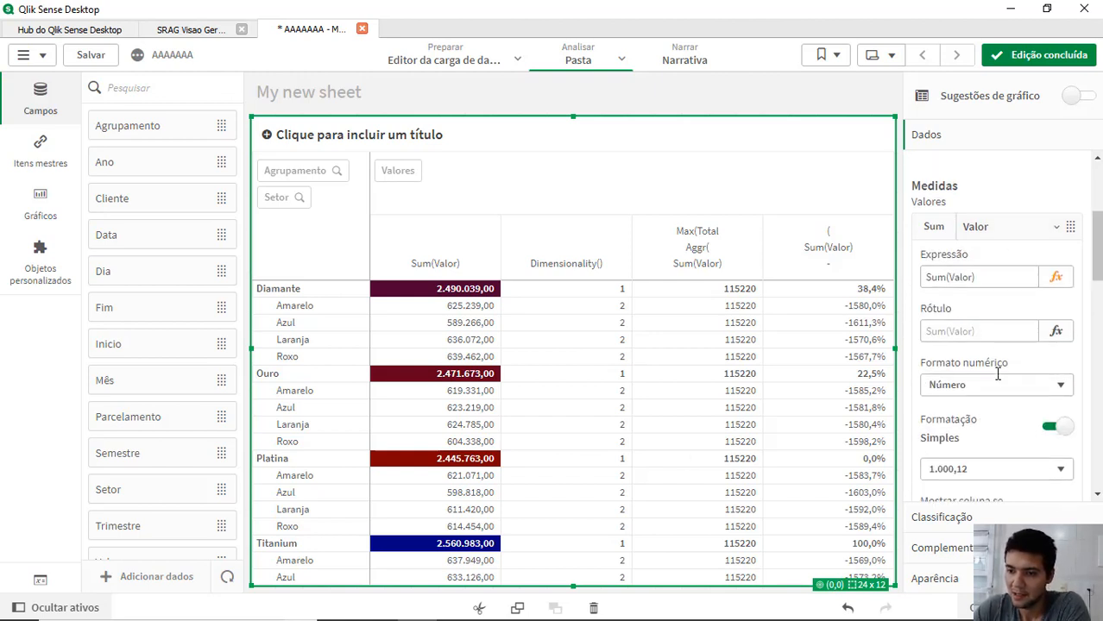
{"action": "left_click", "coordinate": [1054, 374]}
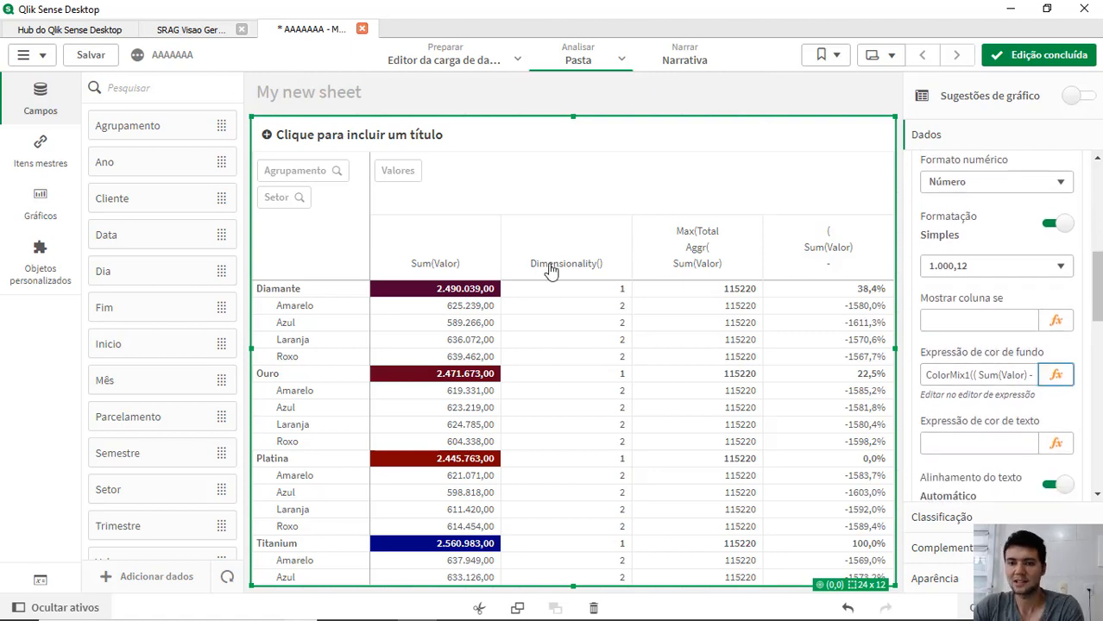
{"action": "key", "text": "ctrl+Home"}
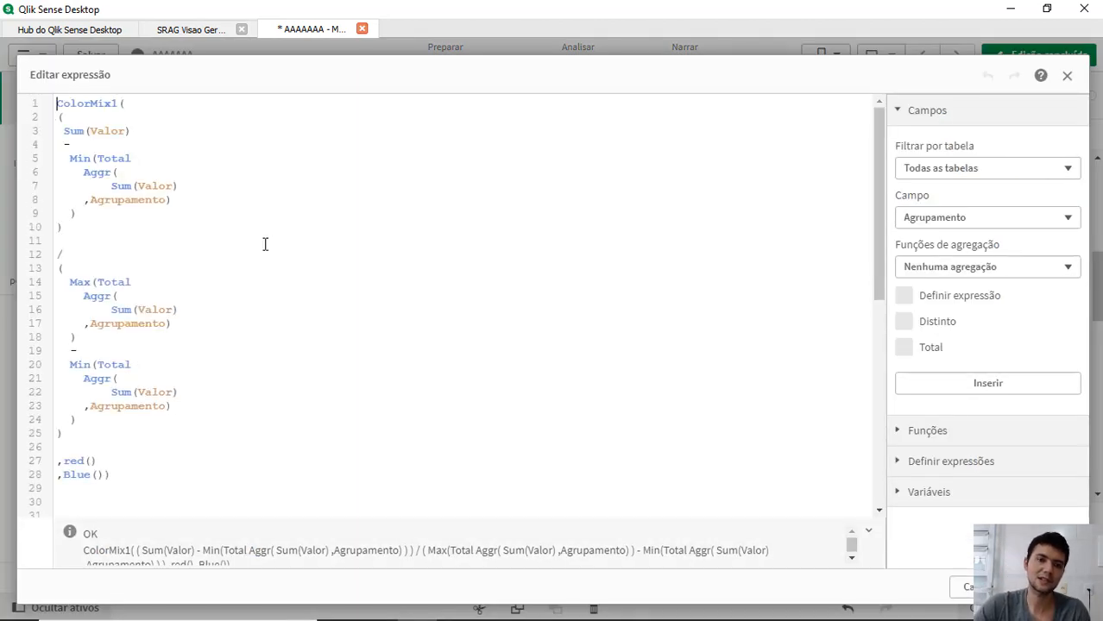
{"action": "key", "text": "Return"}
{"action": "key", "text": "Return"}
{"action": "key", "text": "Up"}
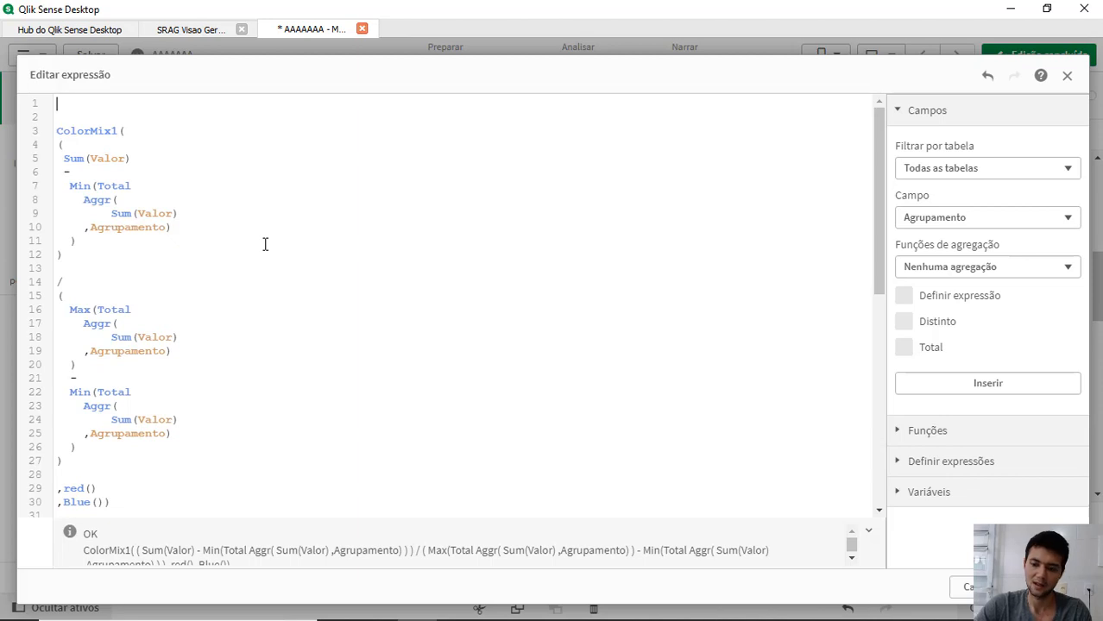
{"action": "type", "text": "Pe"}
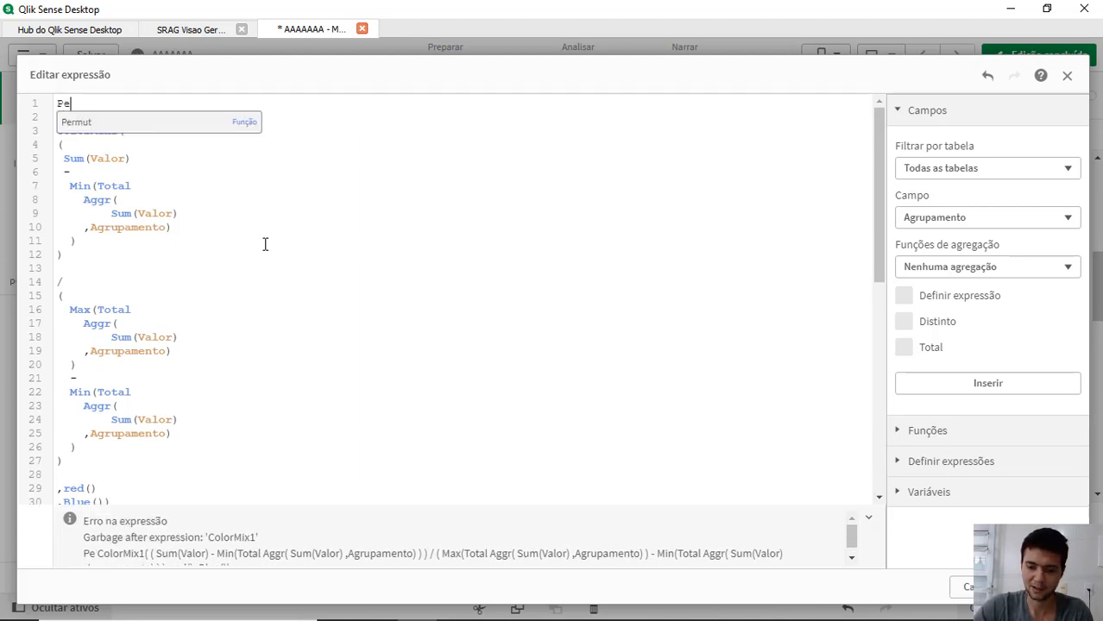
{"action": "key", "text": "BackSpace"}
{"action": "type", "text": "ick"}
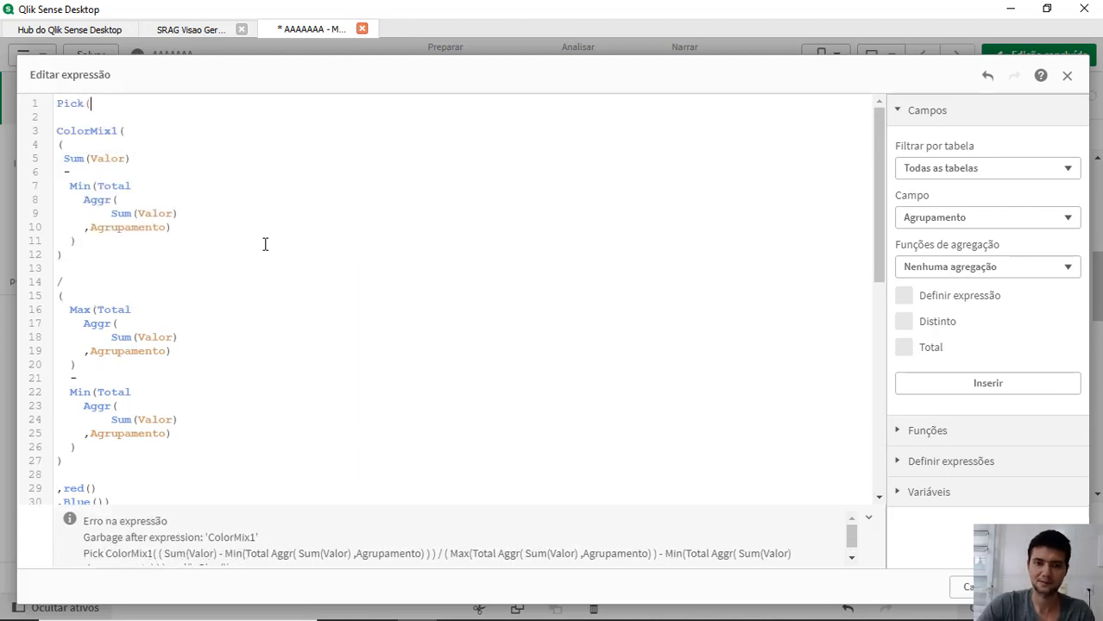
{"action": "type", "text": "("}
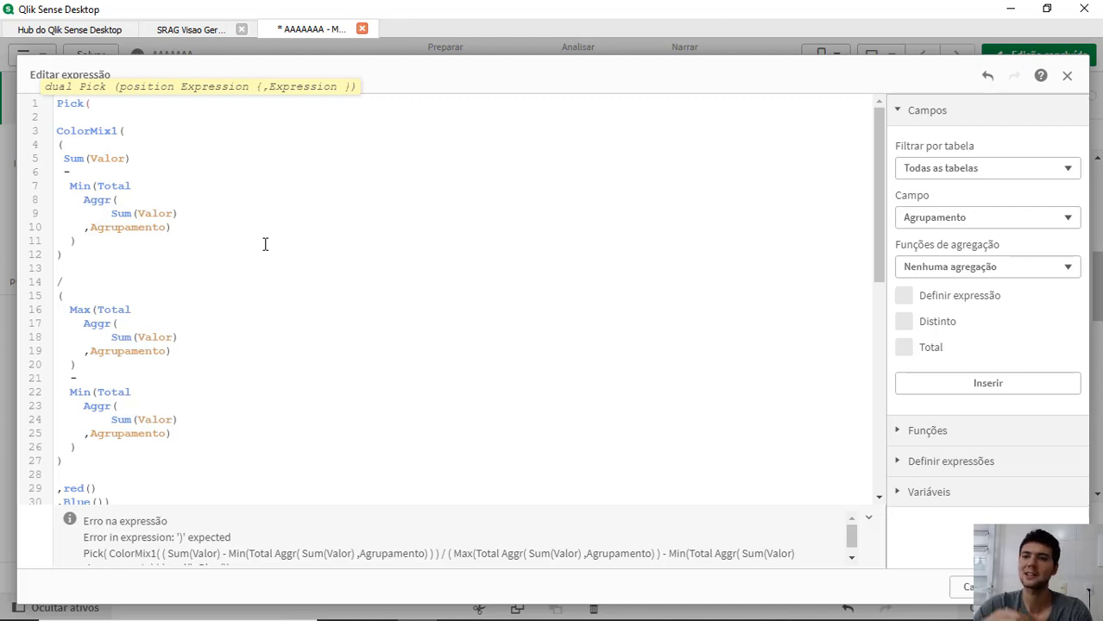
{"action": "type", "text": "Dimensionality(),"}
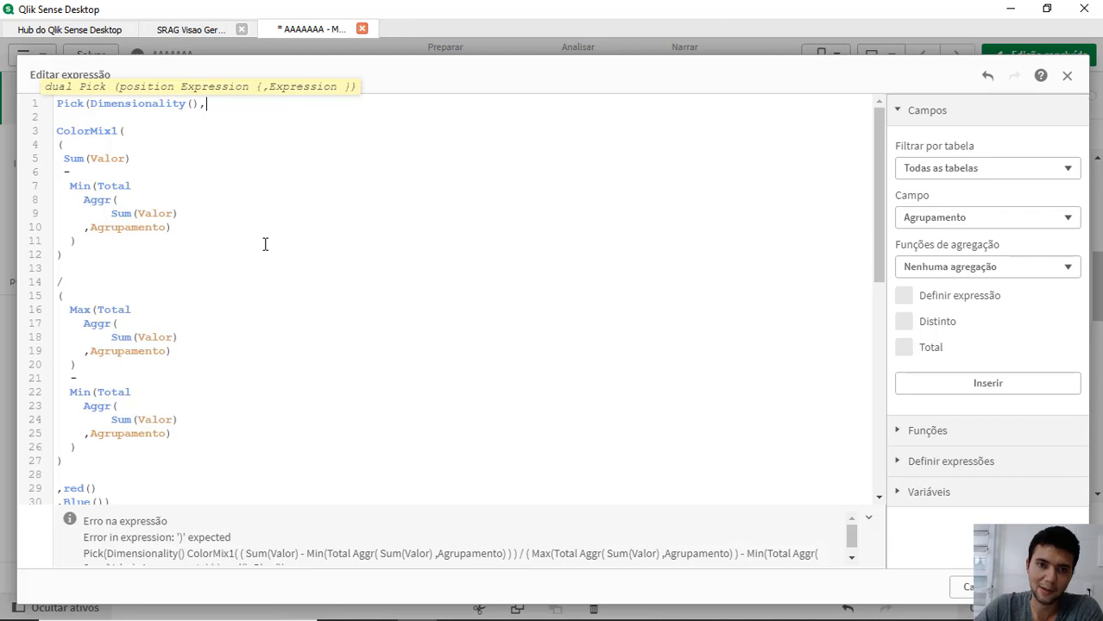
{"action": "key", "text": "Down"}
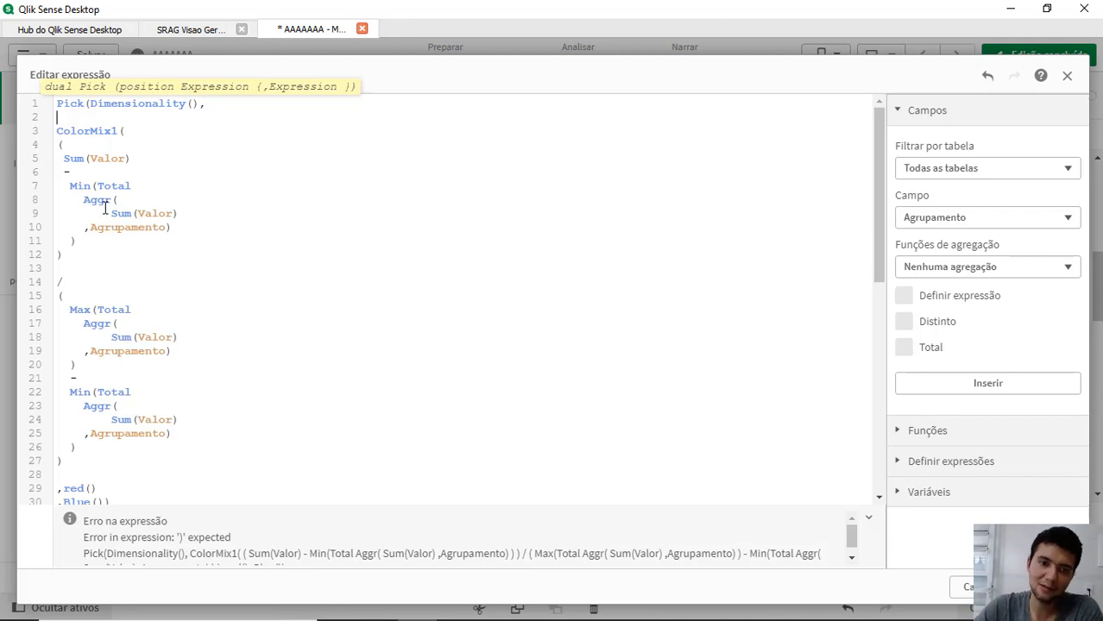
- Close the comment right after NIVEL 2 to activate the second ColorMix1 block, and end the Pick function with a closing parenthesis
{"action": "scroll", "coordinate": [209, 389], "scroll_direction": "down", "scroll_amount": 2}
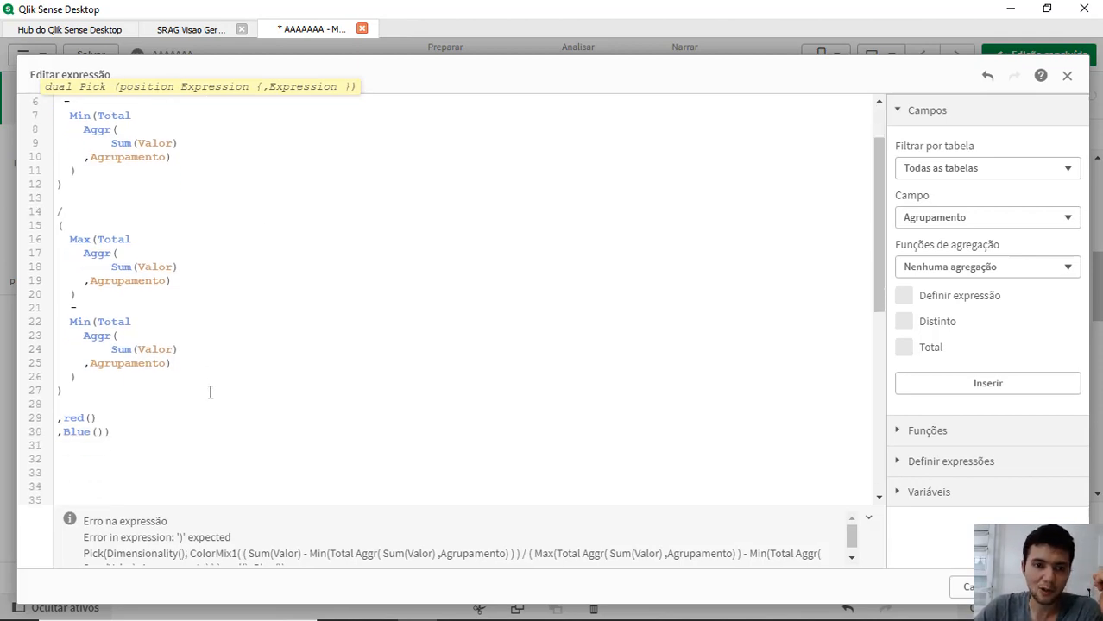
{"action": "scroll", "coordinate": [210, 391], "scroll_direction": "up", "scroll_amount": 2}
{"action": "scroll", "coordinate": [210, 390], "scroll_direction": "down", "scroll_amount": 10}
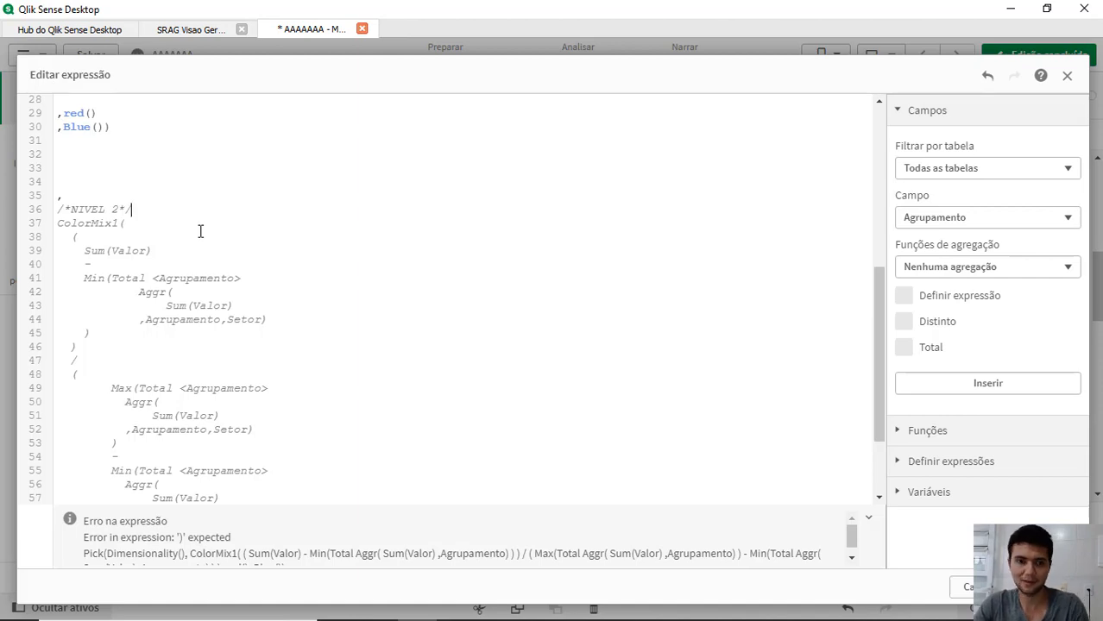
{"action": "key", "text": "ctrl+End"}
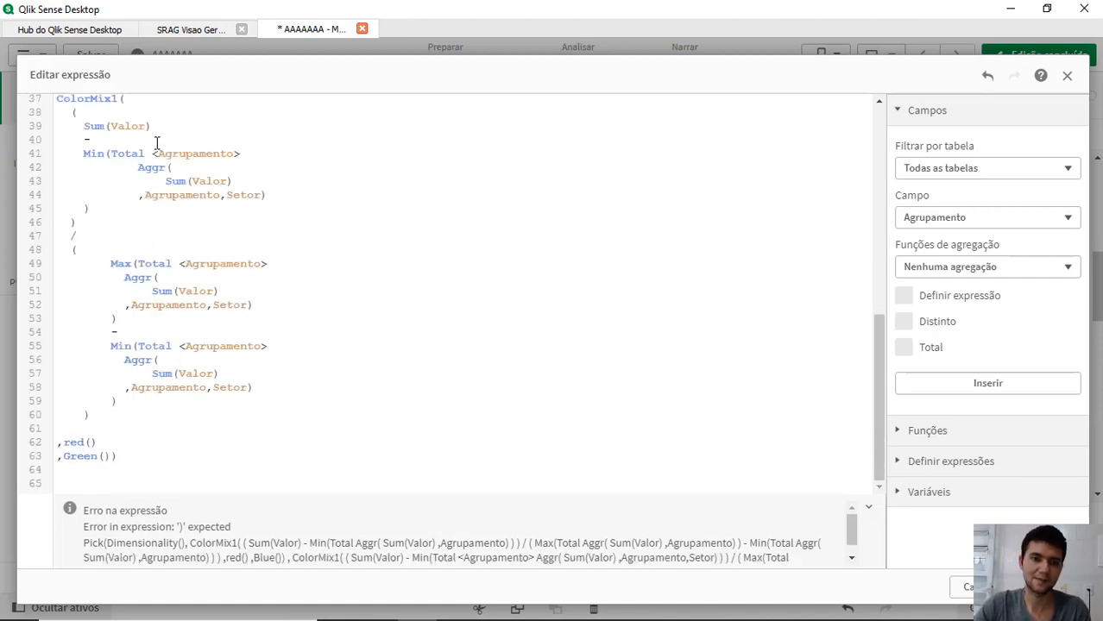
{"action": "scroll", "coordinate": [155, 145], "scroll_direction": "up", "scroll_amount": 2}
{"action": "scroll", "coordinate": [155, 145], "scroll_direction": "down", "scroll_amount": 2}
{"action": "type", "text": ")"}
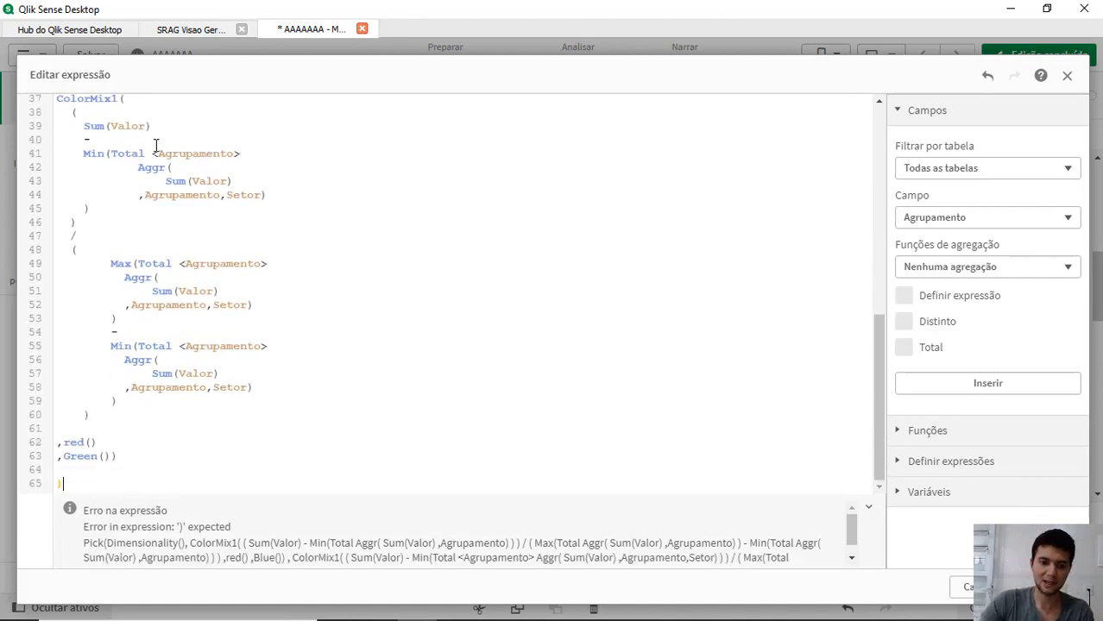
- Copy the NIVEL 2 comment above the first ColorMix1, change it to /*NIVEL 1*/, and apply the background colour expression
{"action": "scroll", "coordinate": [173, 164], "scroll_direction": "up", "scroll_amount": 5}
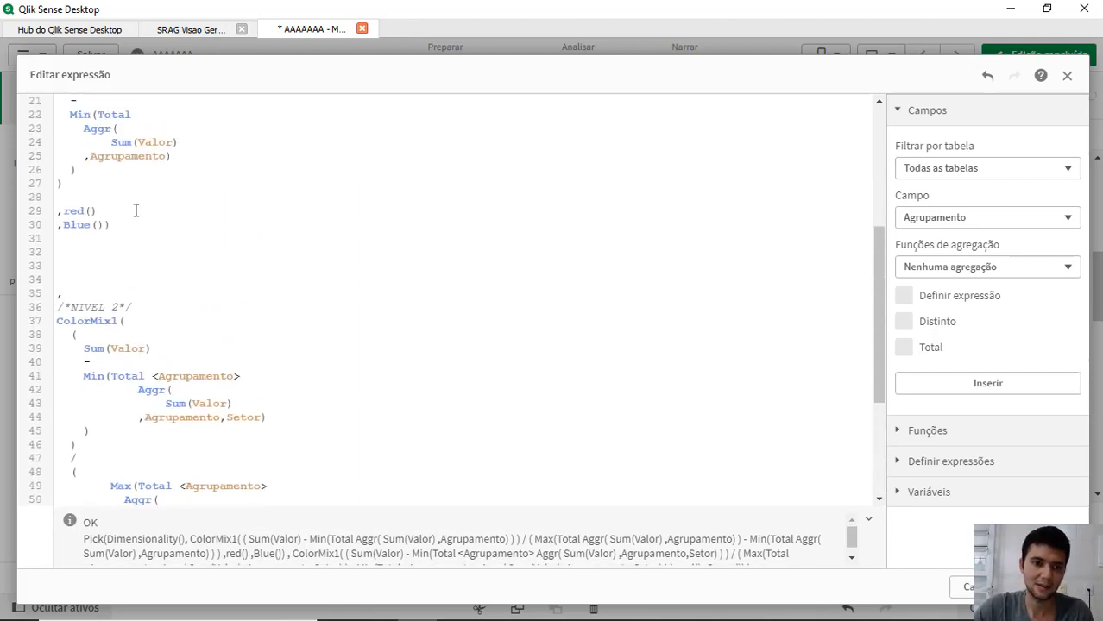
{"action": "left_click", "coordinate": [150, 302]}
{"action": "key", "text": "shift+Home"}
{"action": "key", "text": "ctrl+c"}
{"action": "scroll", "coordinate": [149, 303], "scroll_direction": "up", "scroll_amount": 7}
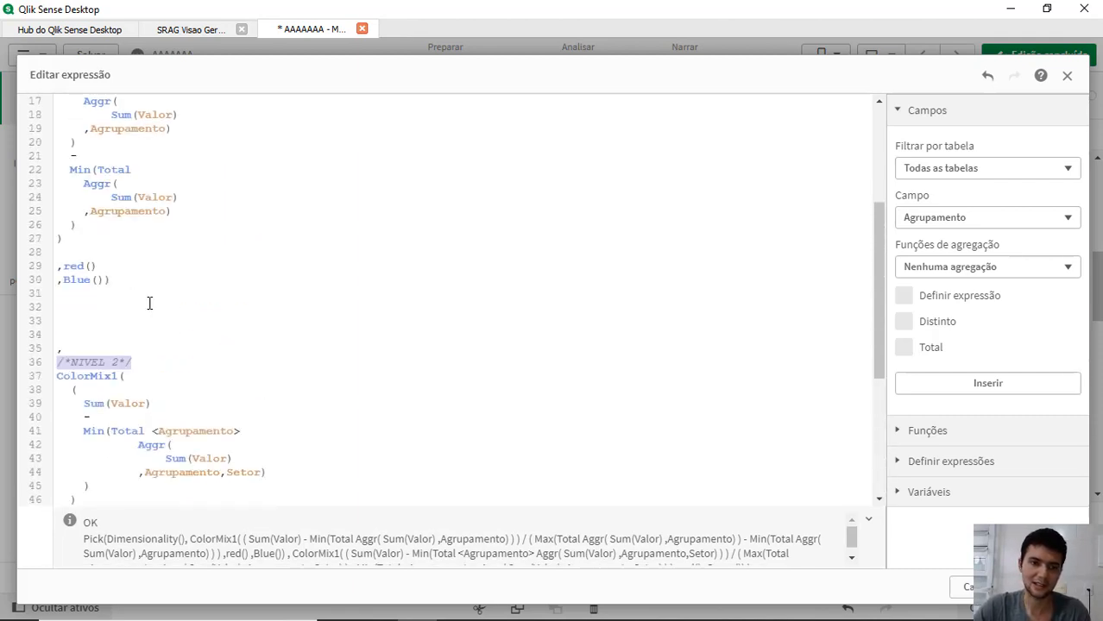
{"action": "left_click", "coordinate": [92, 118]}
{"action": "key", "text": "ctrl+v"}
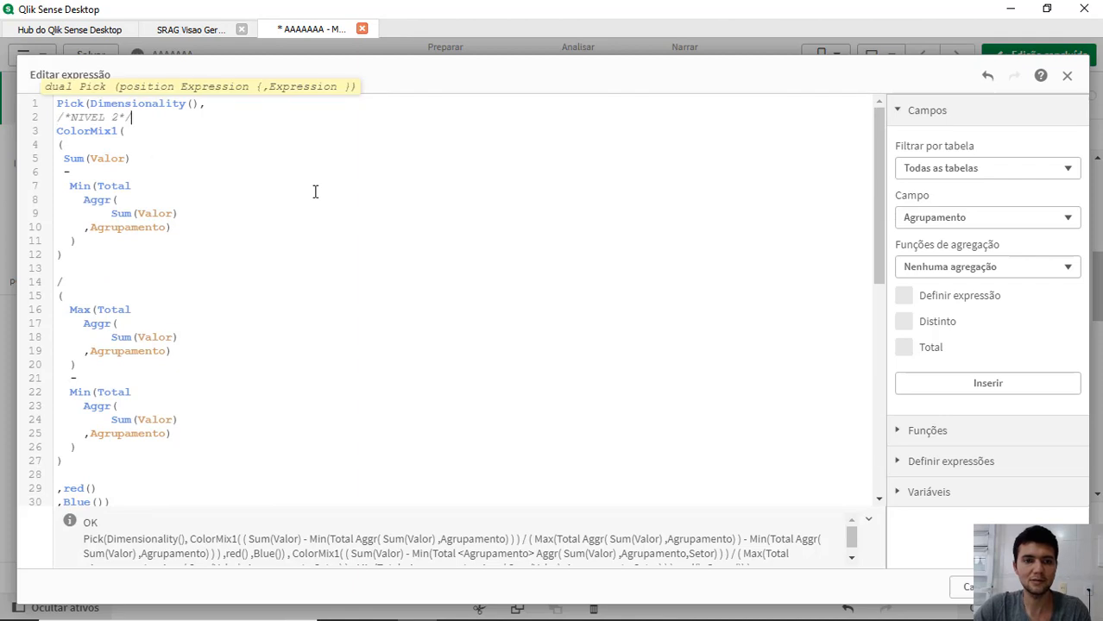
{"action": "key", "text": "BackSpace"}
{"action": "type", "text": "1"}
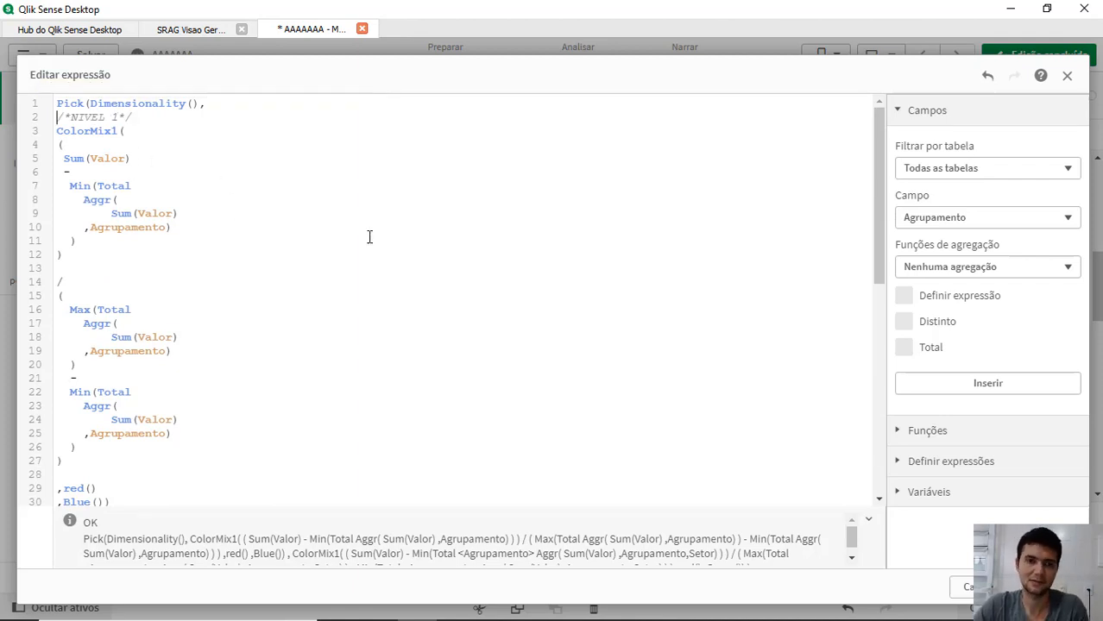
{"action": "key", "text": "Return"}
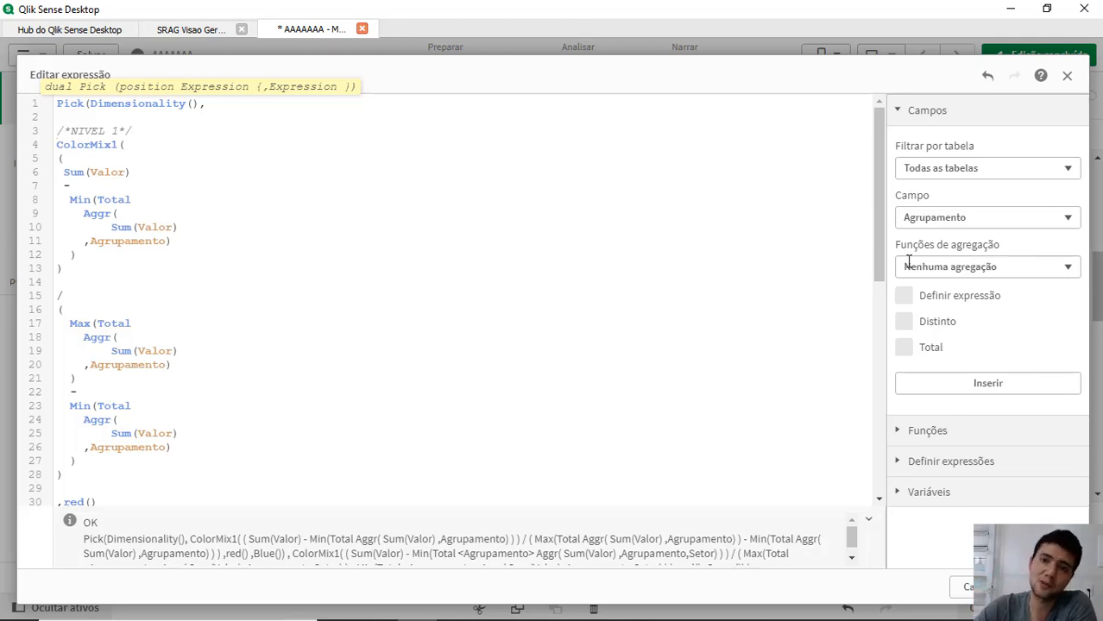
{"action": "left_click", "coordinate": [1049, 586]}
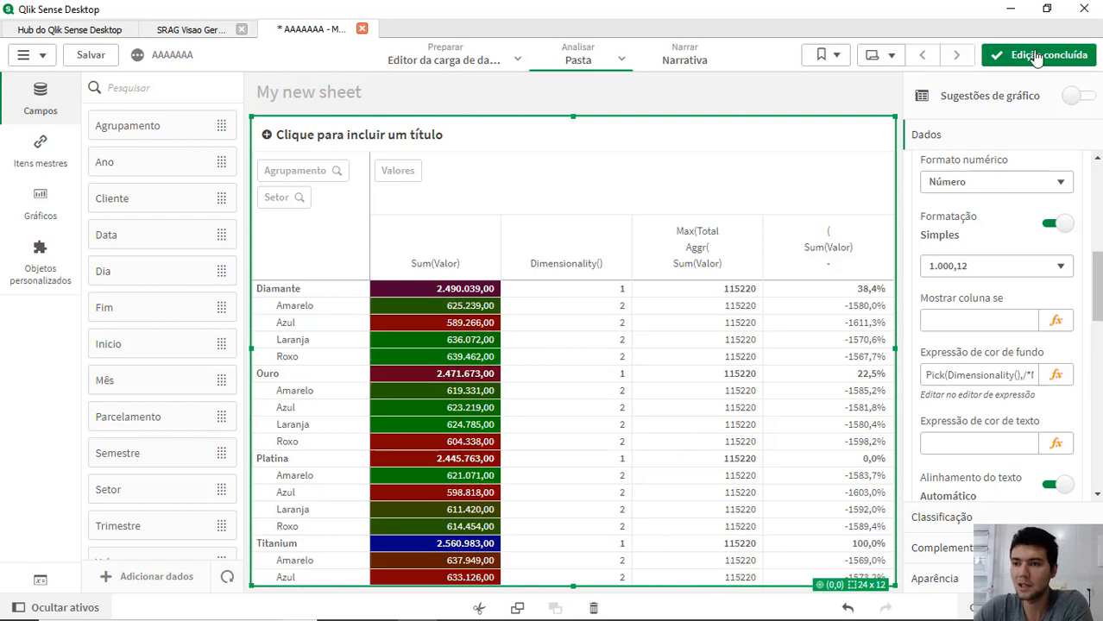
- Leave edit mode and examine the Sum(Valor) colours across the Agrupamento and Setor rows
{"action": "left_click", "coordinate": [1001, 54]}
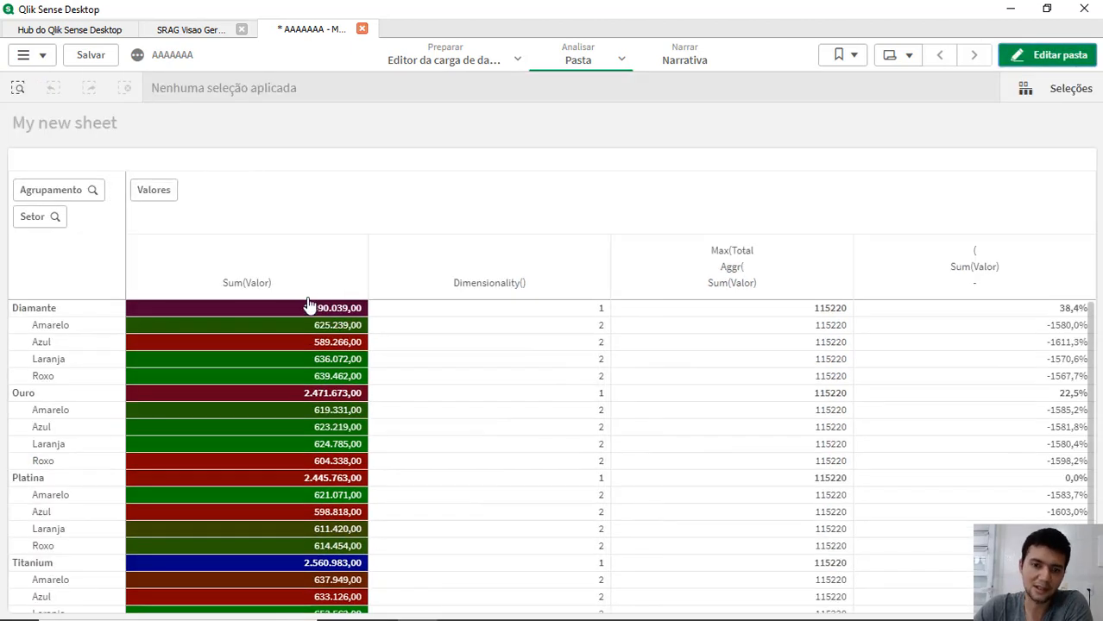
{"action": "scroll", "coordinate": [332, 518], "scroll_direction": "down", "scroll_amount": 2}
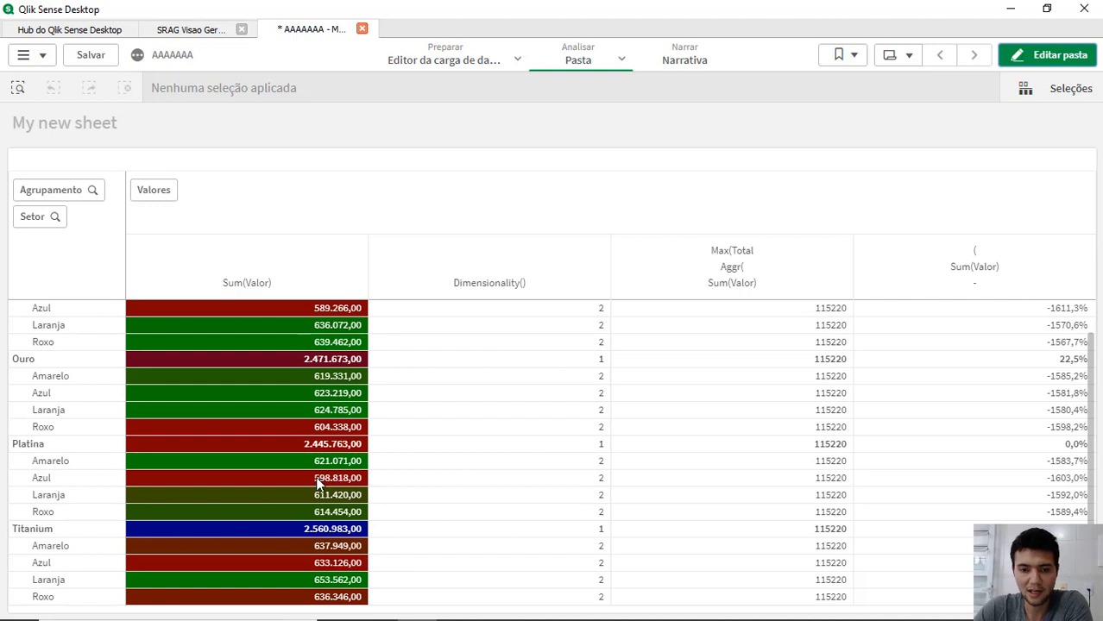
{"action": "scroll", "coordinate": [341, 469], "scroll_direction": "up", "scroll_amount": 1}
{"action": "scroll", "coordinate": [341, 468], "scroll_direction": "up", "scroll_amount": 1}
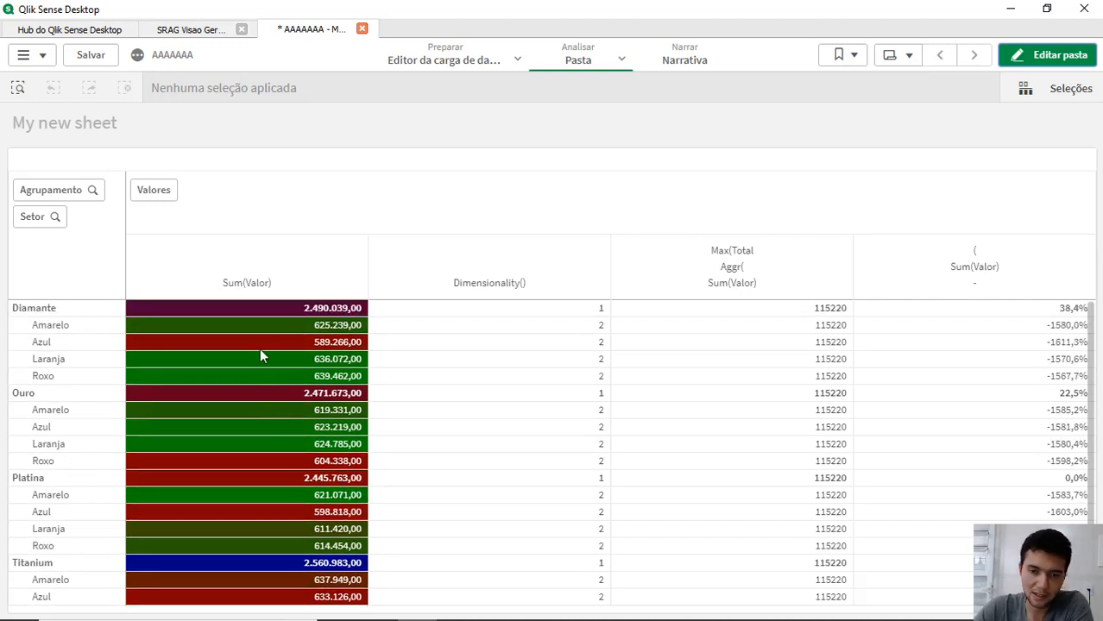
{"action": "scroll", "coordinate": [302, 509], "scroll_direction": "down", "scroll_amount": 2}
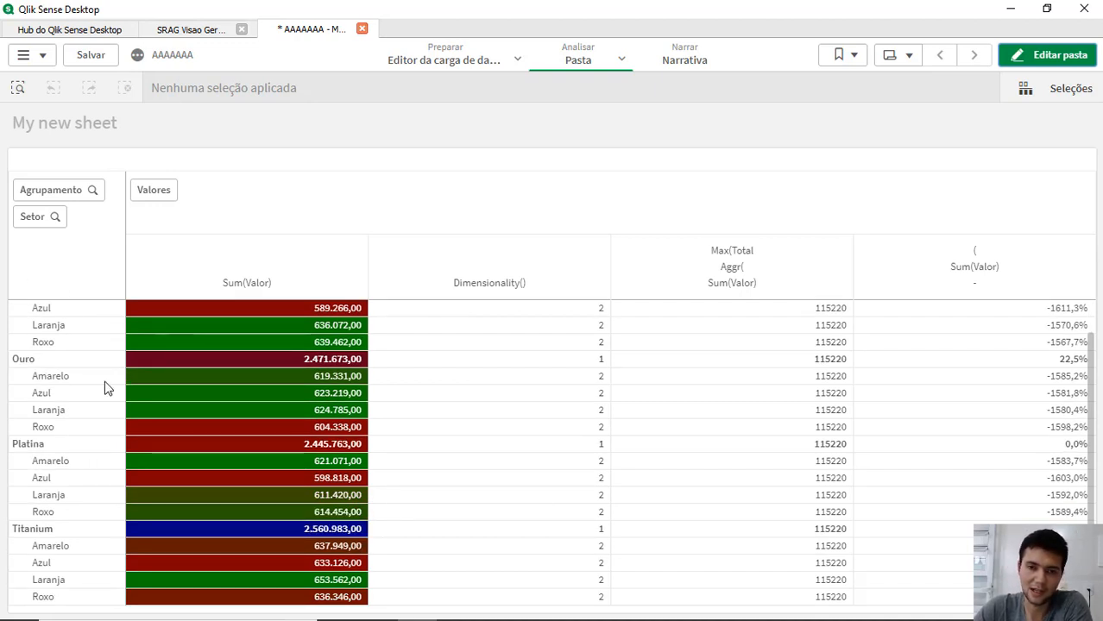
- Resume editing the sheet and turn off the pivot table's Totalmente expandido presentation option
{"action": "left_click", "coordinate": [1046, 54]}
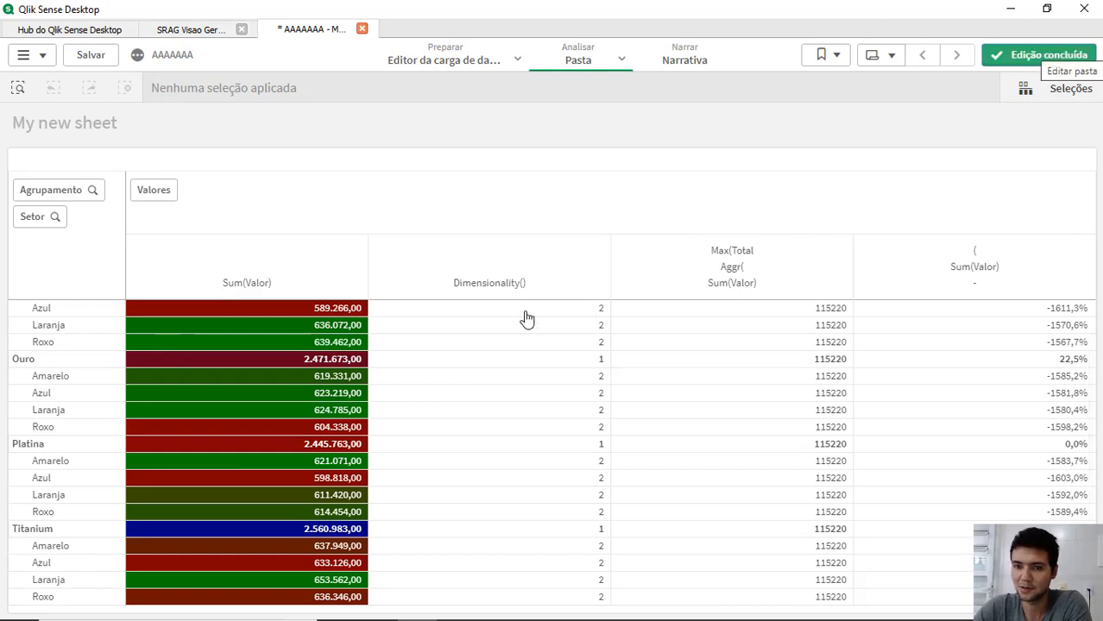
{"action": "left_click", "coordinate": [266, 374]}
{"action": "scroll", "coordinate": [978, 493], "scroll_direction": "down", "scroll_amount": 10}
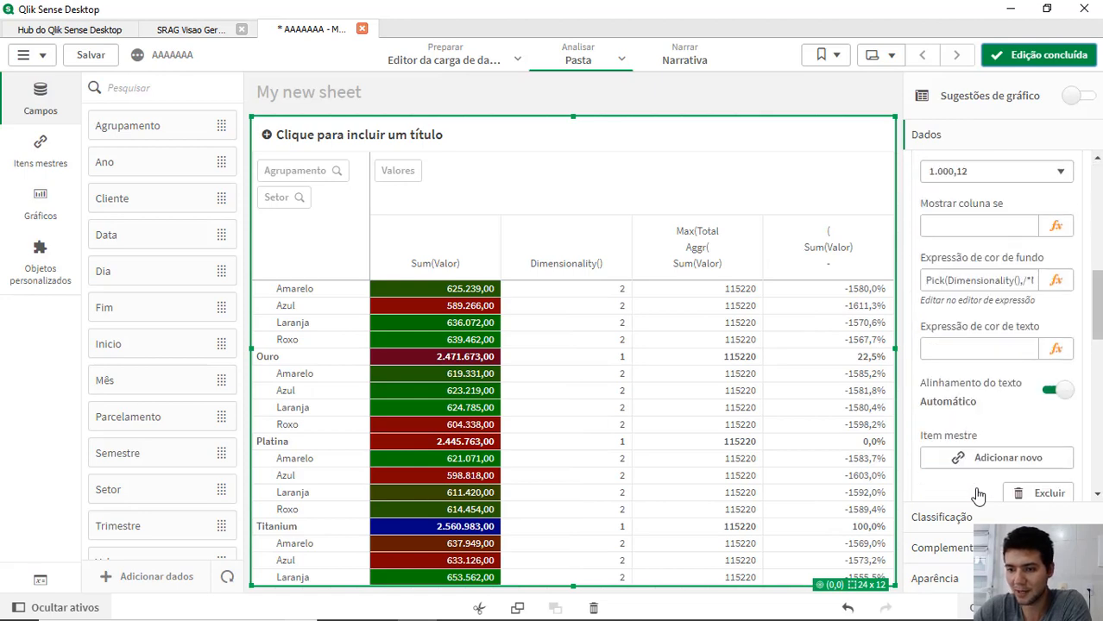
{"action": "scroll", "coordinate": [978, 495], "scroll_direction": "down", "scroll_amount": 1}
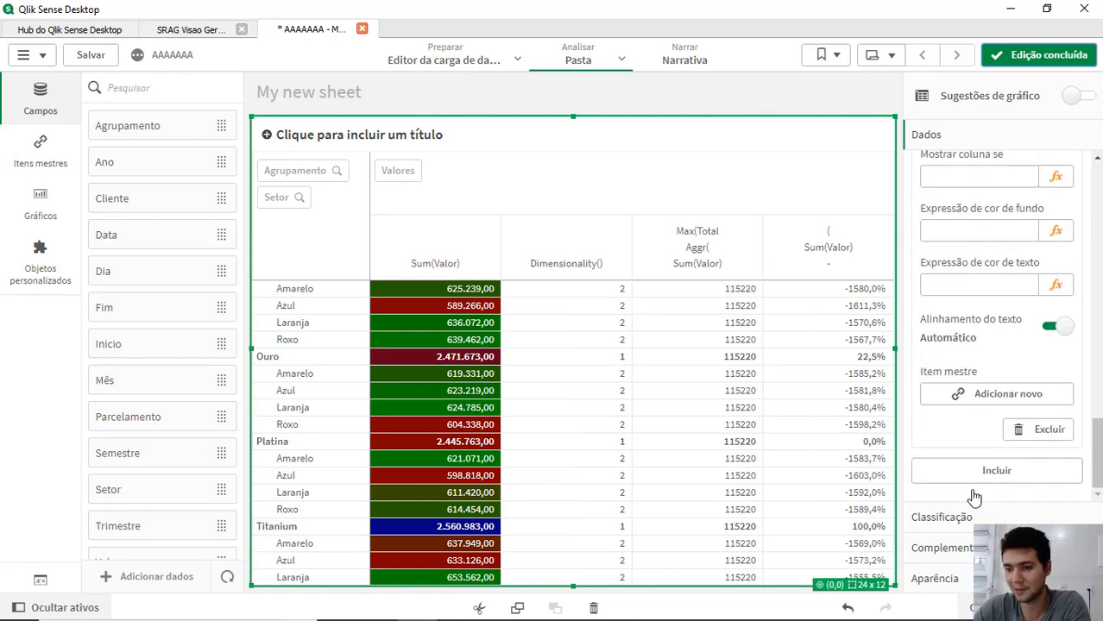
{"action": "left_click", "coordinate": [946, 579]}
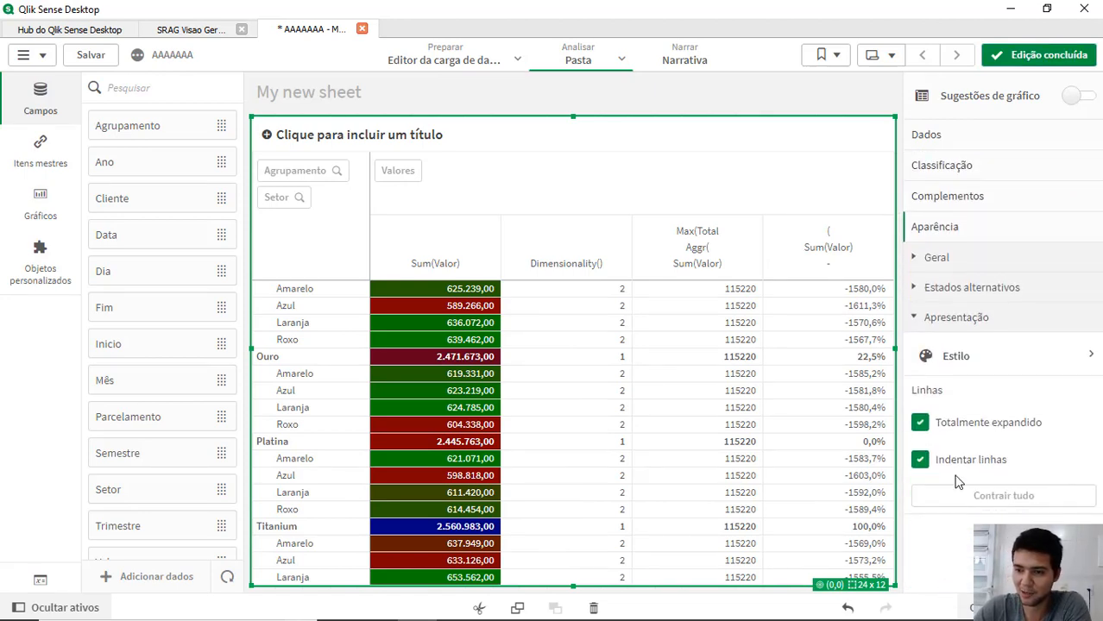
{"action": "left_click", "coordinate": [920, 422]}
- Finish editing the sheet and expand the Titanium row in the pivot table
{"action": "left_click", "coordinate": [1015, 59]}
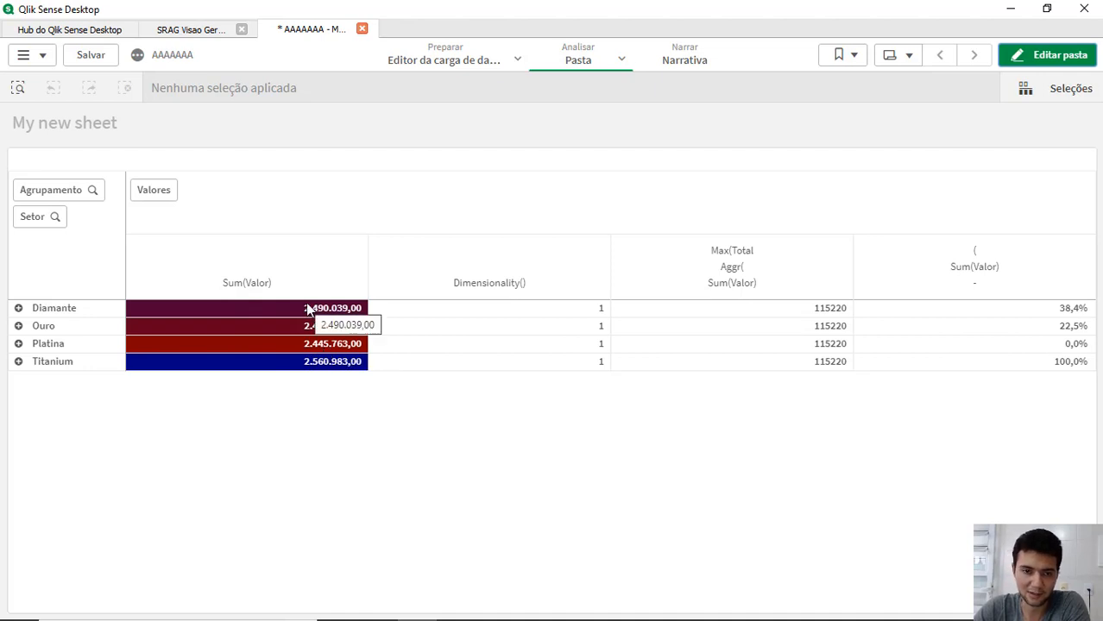
{"action": "left_click", "coordinate": [18, 361]}
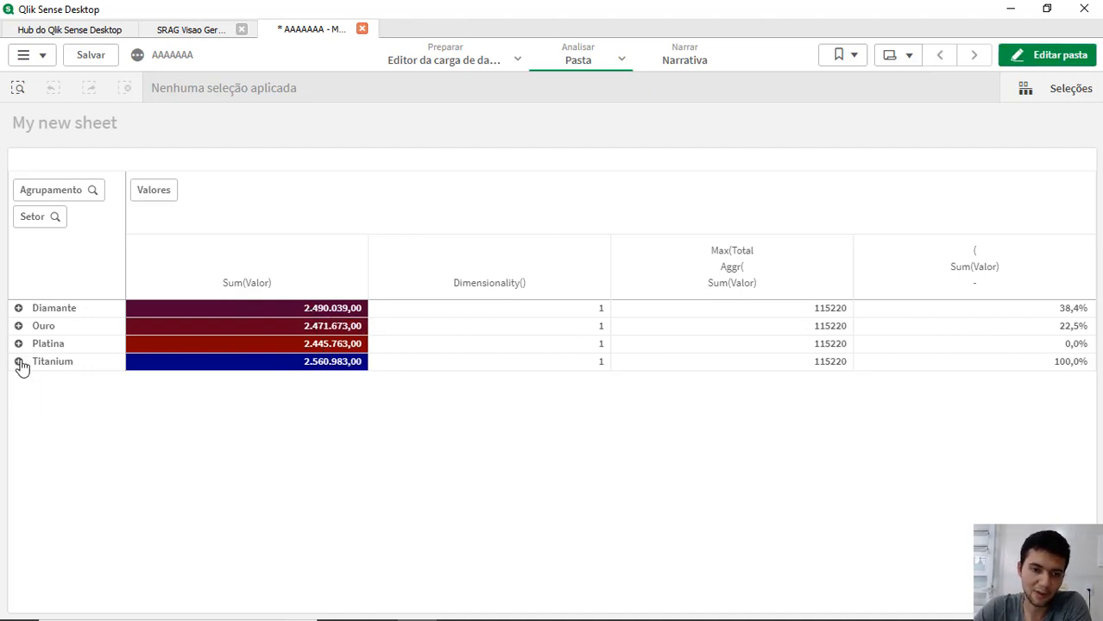